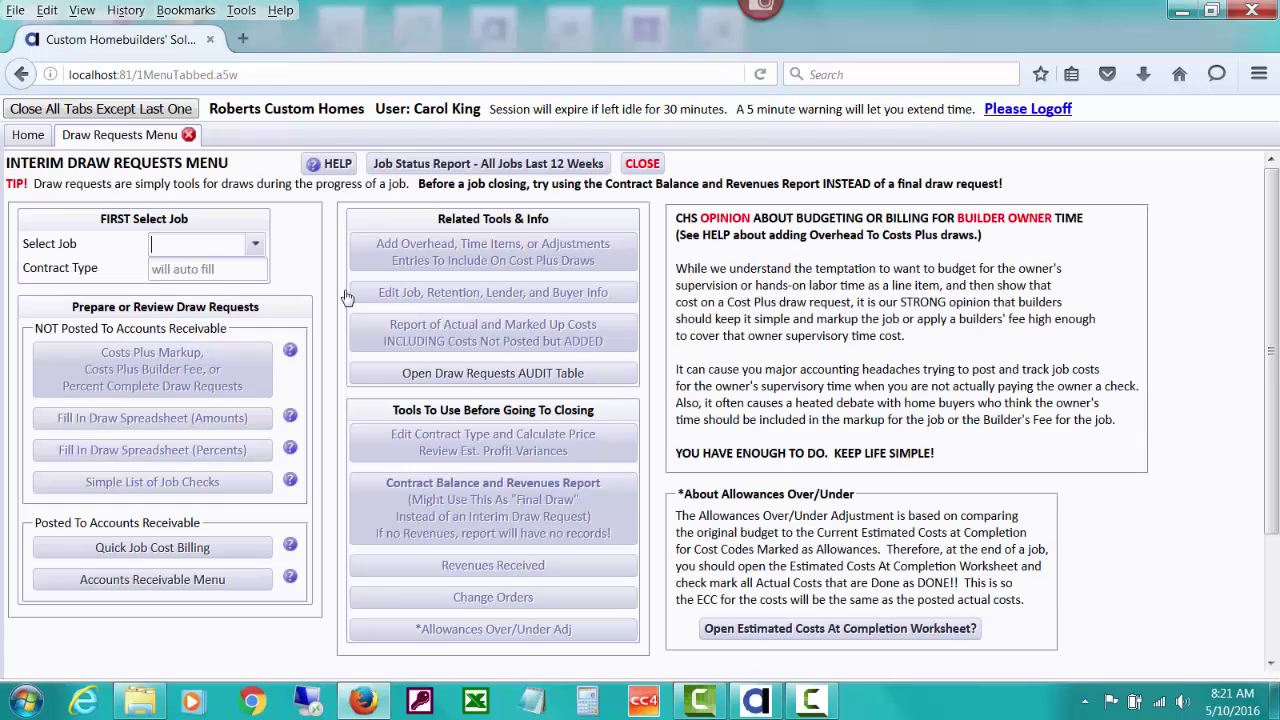
# Select job VISTAV3811 and open its Costs Plus draw requests for preparation or review.
pyautogui.click(257, 248)
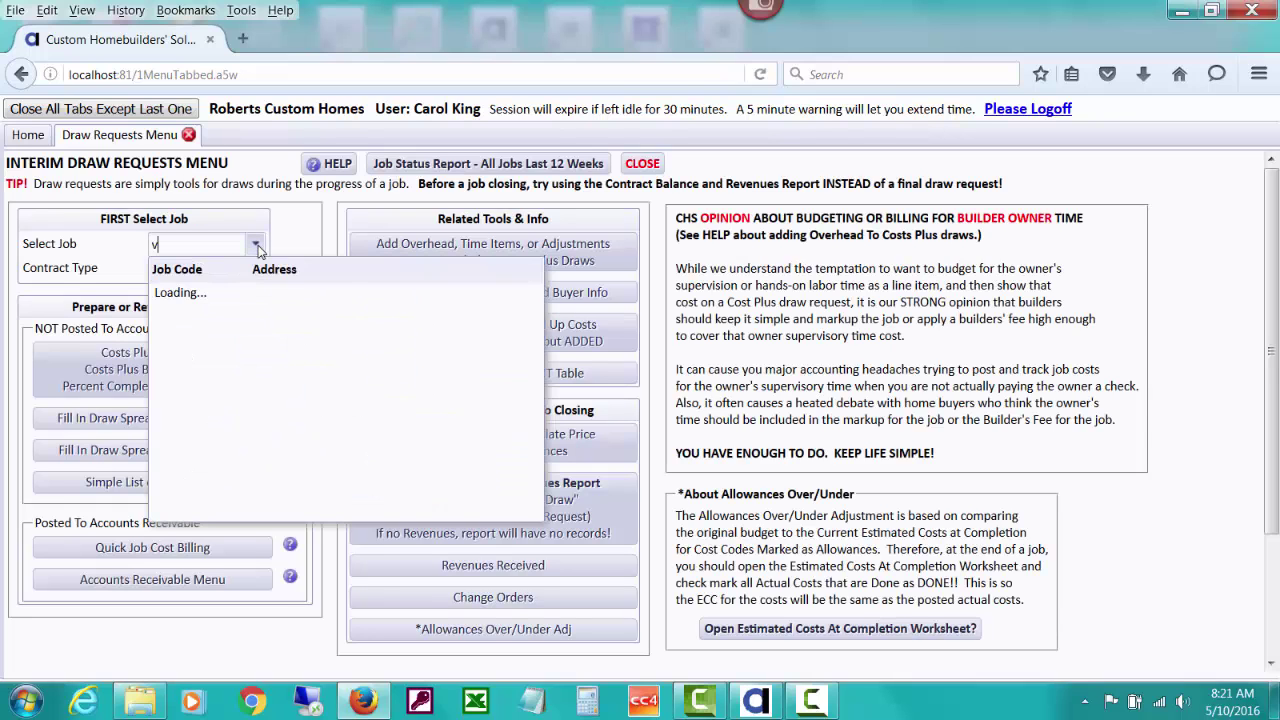
pyautogui.click(259, 295)
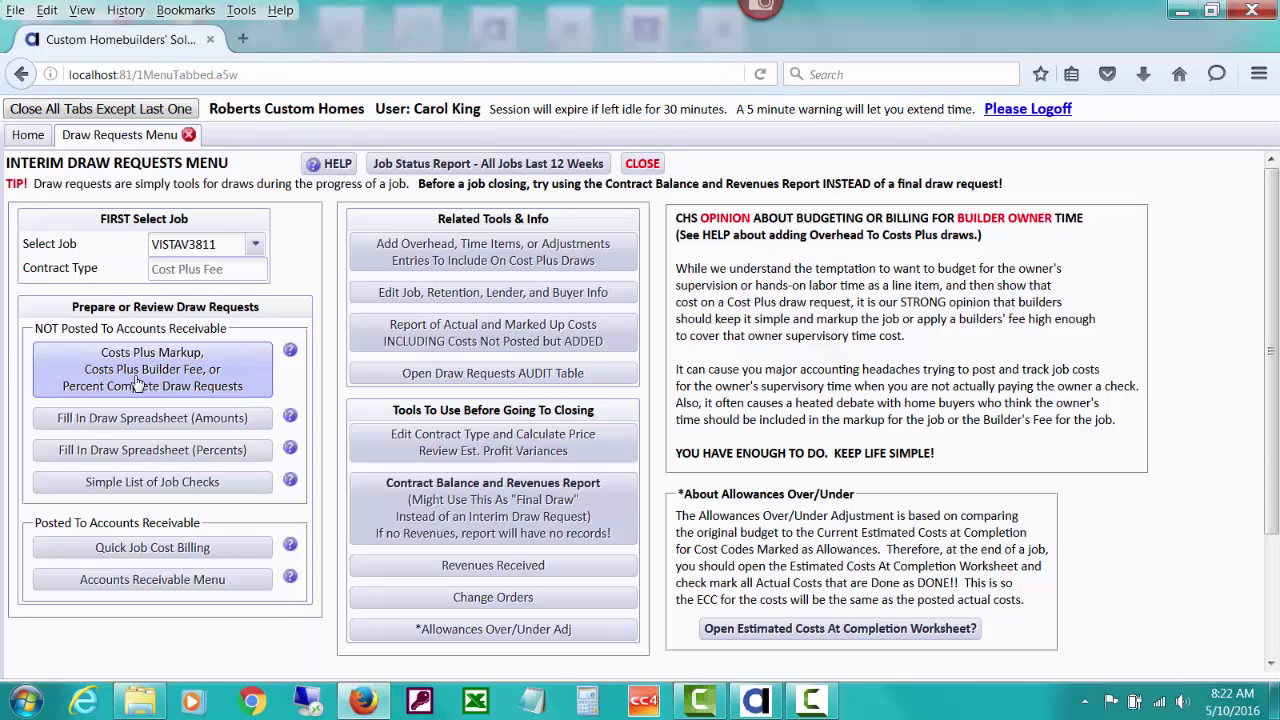
pyautogui.click(225, 360)
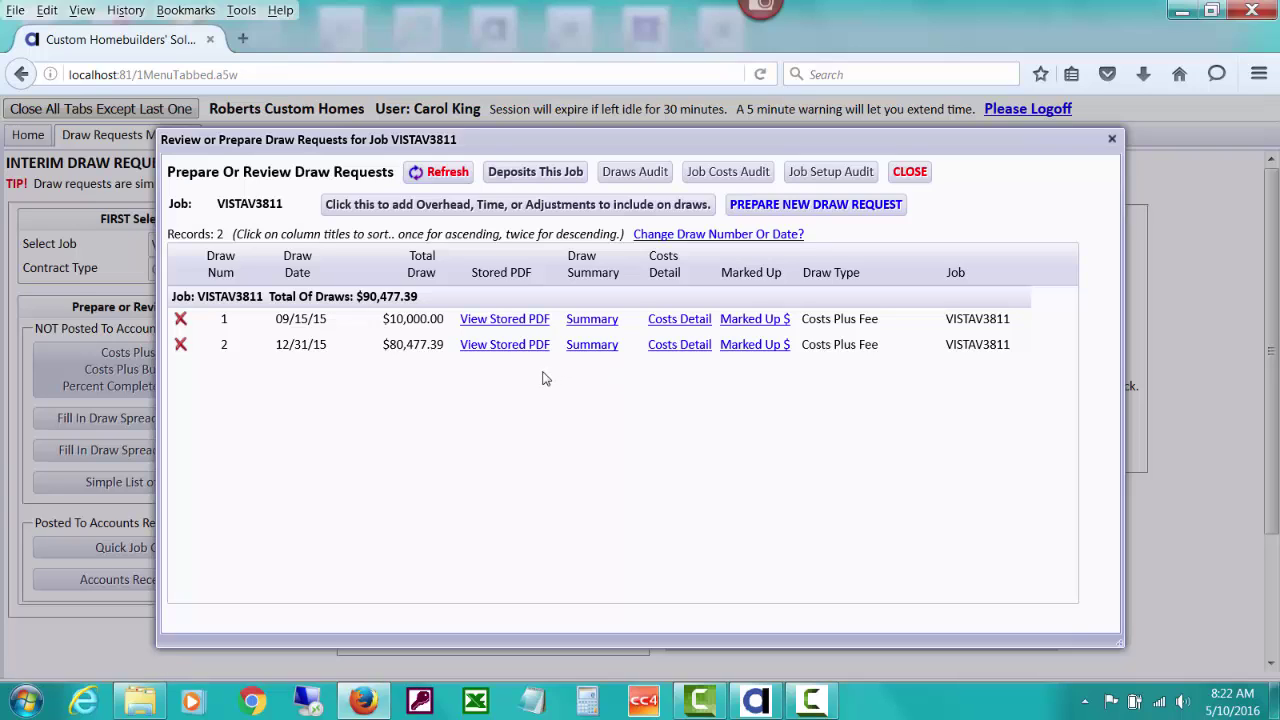
# Review the Costs Detail report for draw number 2 from the first cost group through the cost totals, and close it.
pyautogui.click(681, 345)
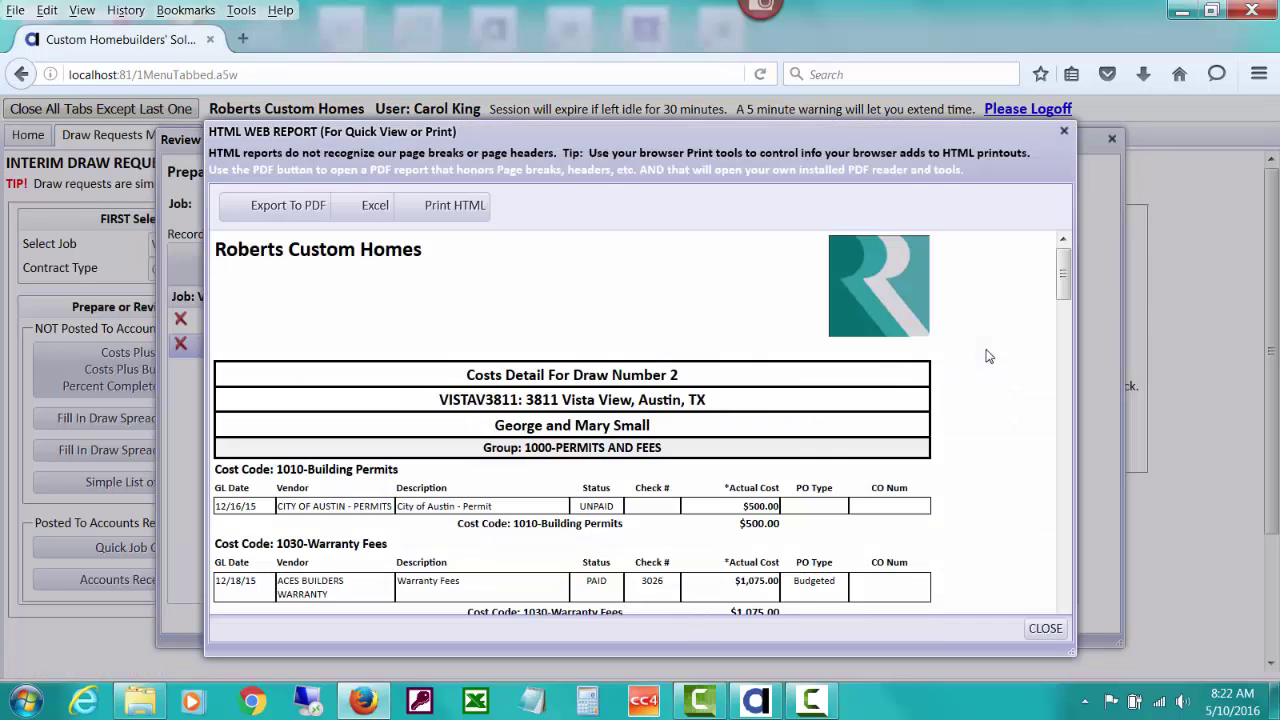
pyautogui.moveTo(1063, 270); pyautogui.dragTo(1063, 349)
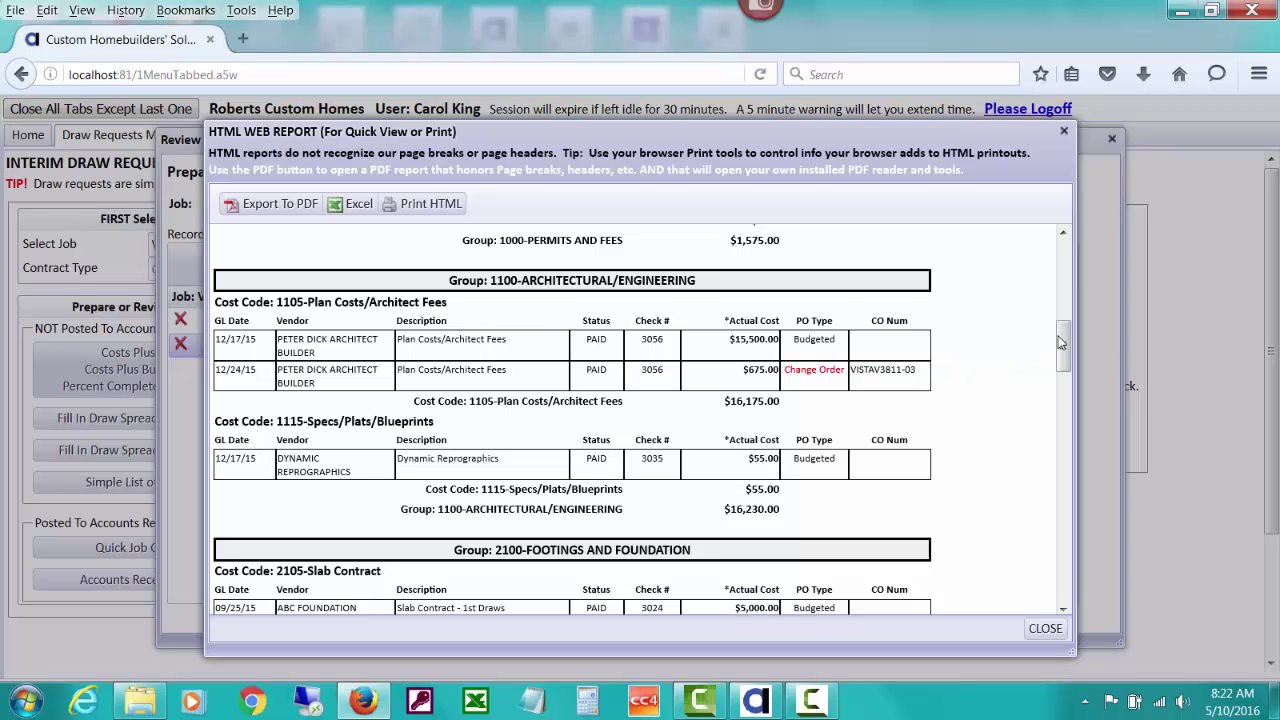
pyautogui.moveTo(1062, 342); pyautogui.dragTo(1063, 406)
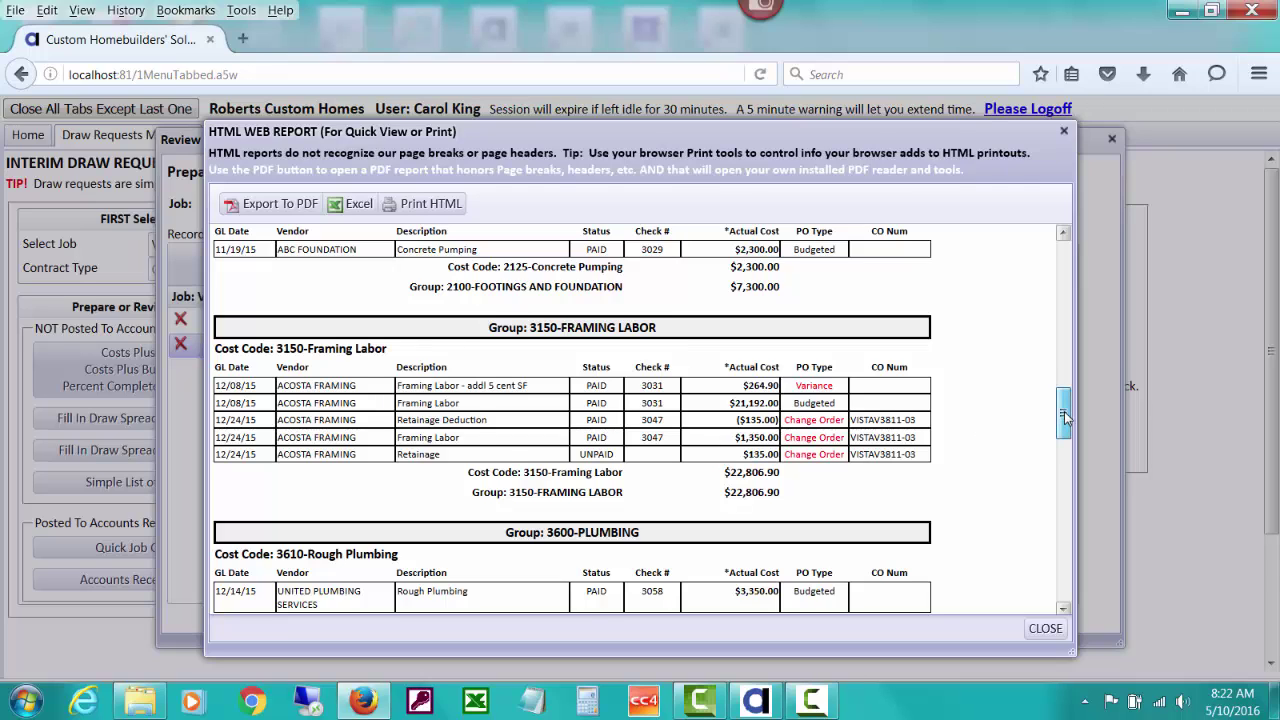
pyautogui.scroll(-1, 1064, 418)
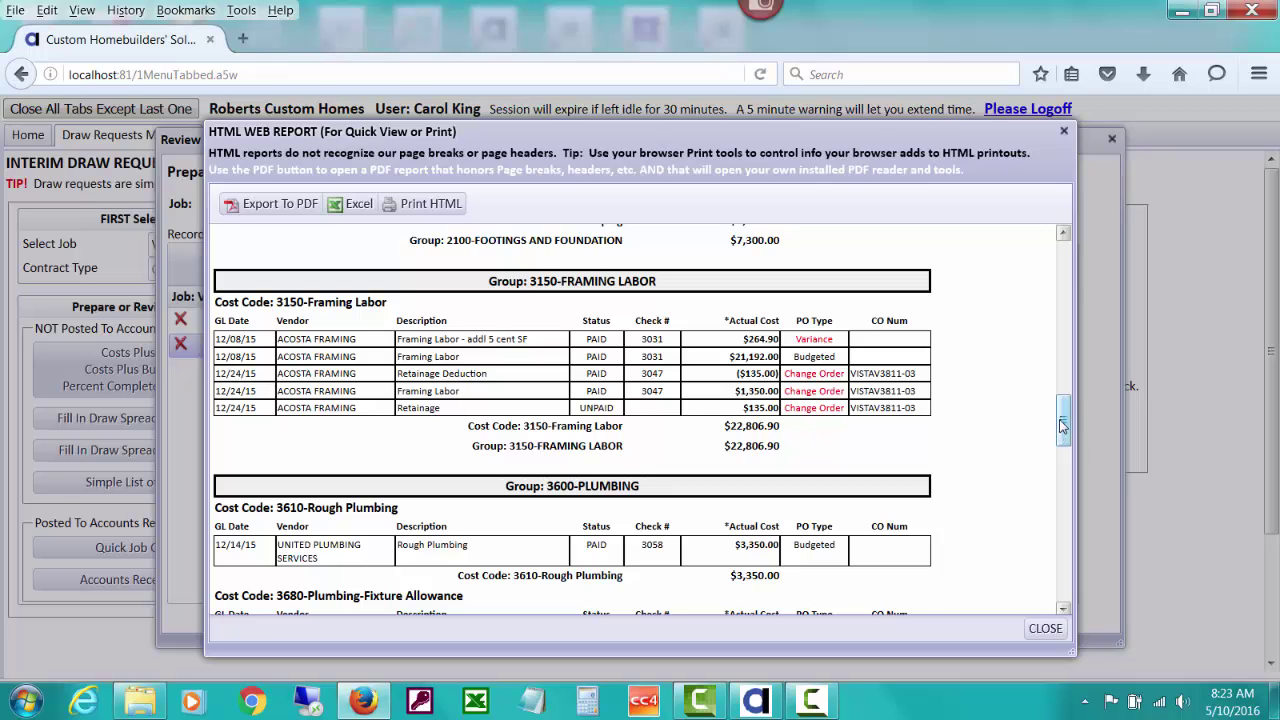
pyautogui.moveTo(1062, 433); pyautogui.dragTo(1058, 552)
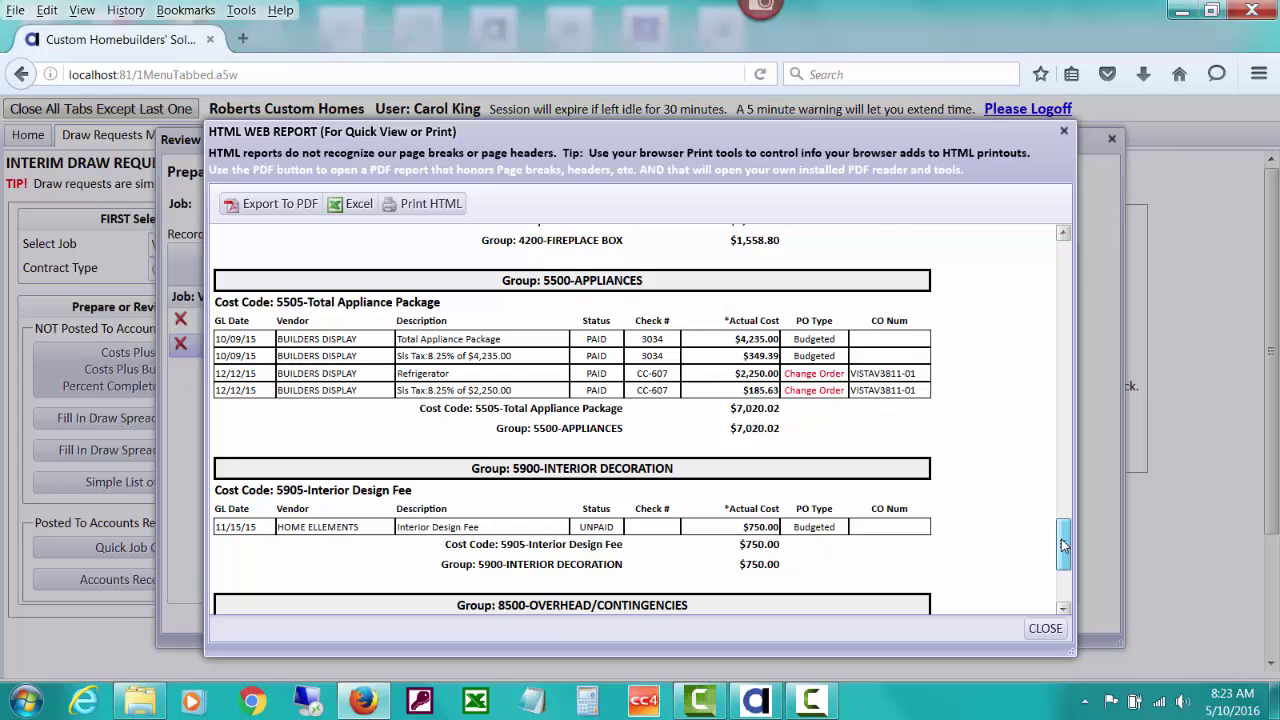
pyautogui.moveTo(1063, 545)
pyautogui.mouseDown()
pyautogui.moveTo(1063, 573)
pyautogui.moveTo(1063, 549)
pyautogui.mouseUp()
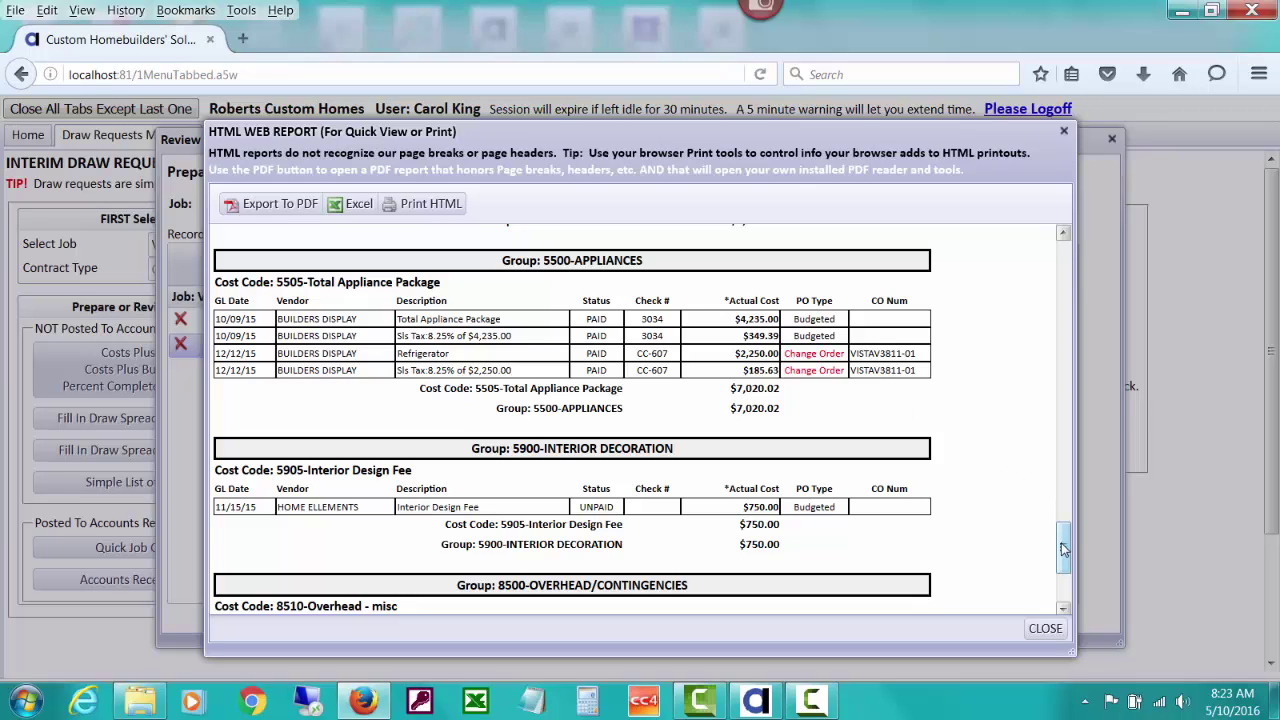
pyautogui.moveTo(1065, 549); pyautogui.dragTo(1065, 566)
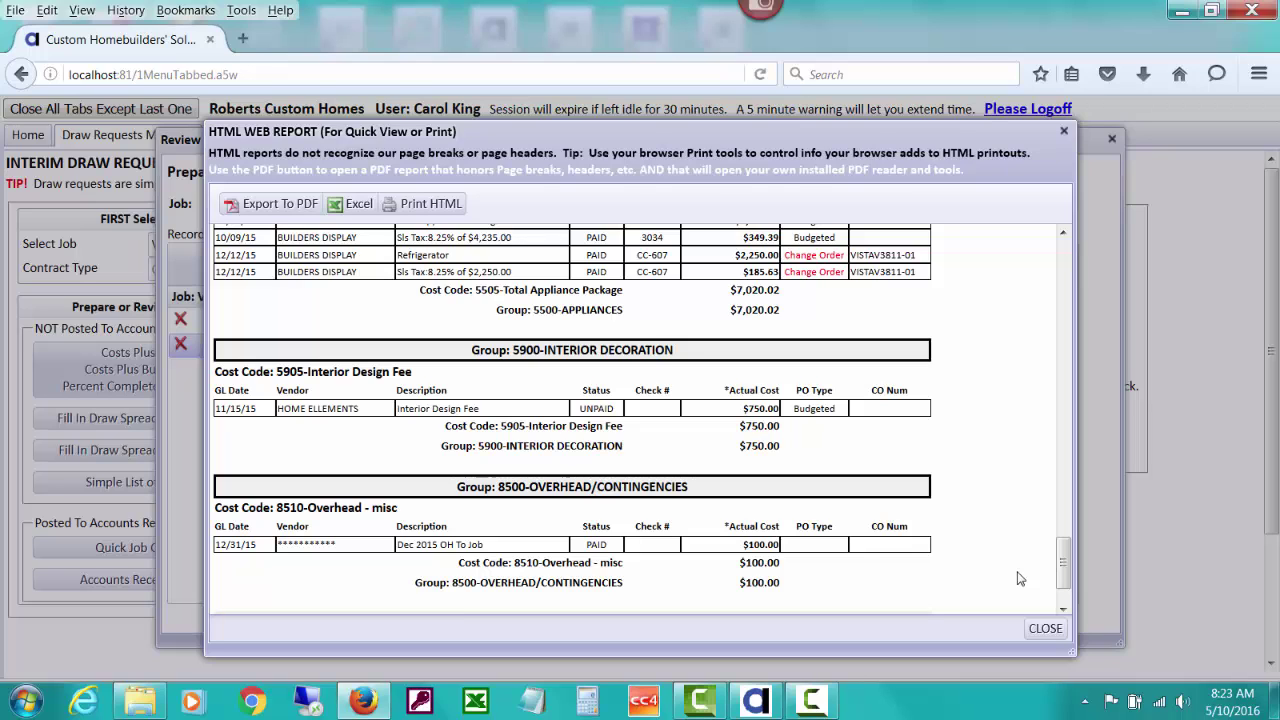
pyautogui.scroll(-2, 1065, 572)
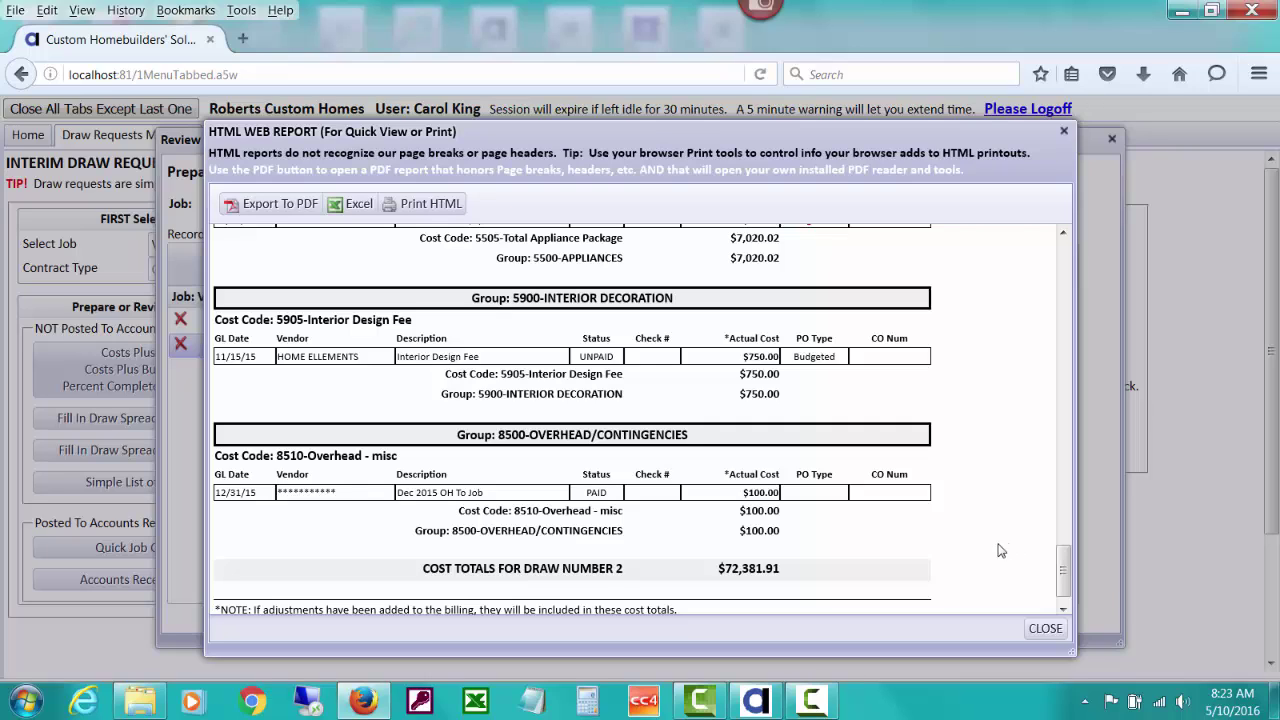
pyautogui.click(1045, 629)
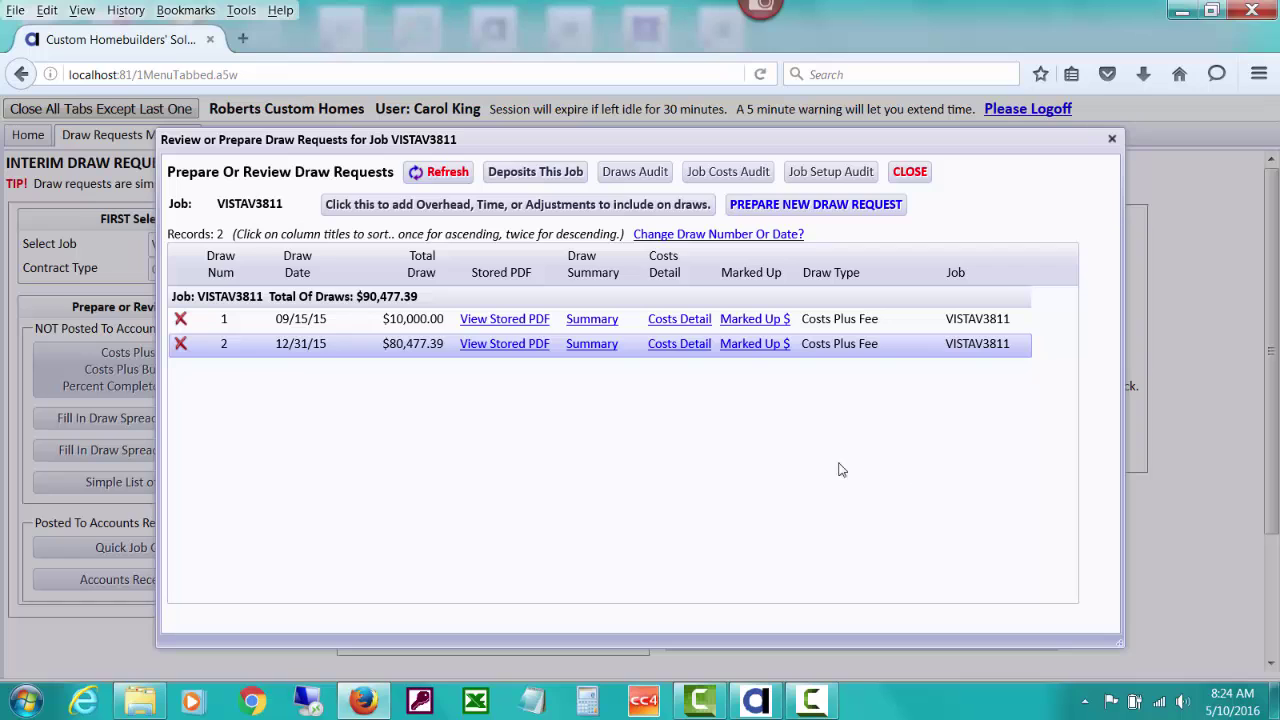
# Export draw number 2's Costs Detail report to PDF, open it in Adobe Acrobat, and return to the draw requests list.
pyautogui.click(692, 347)
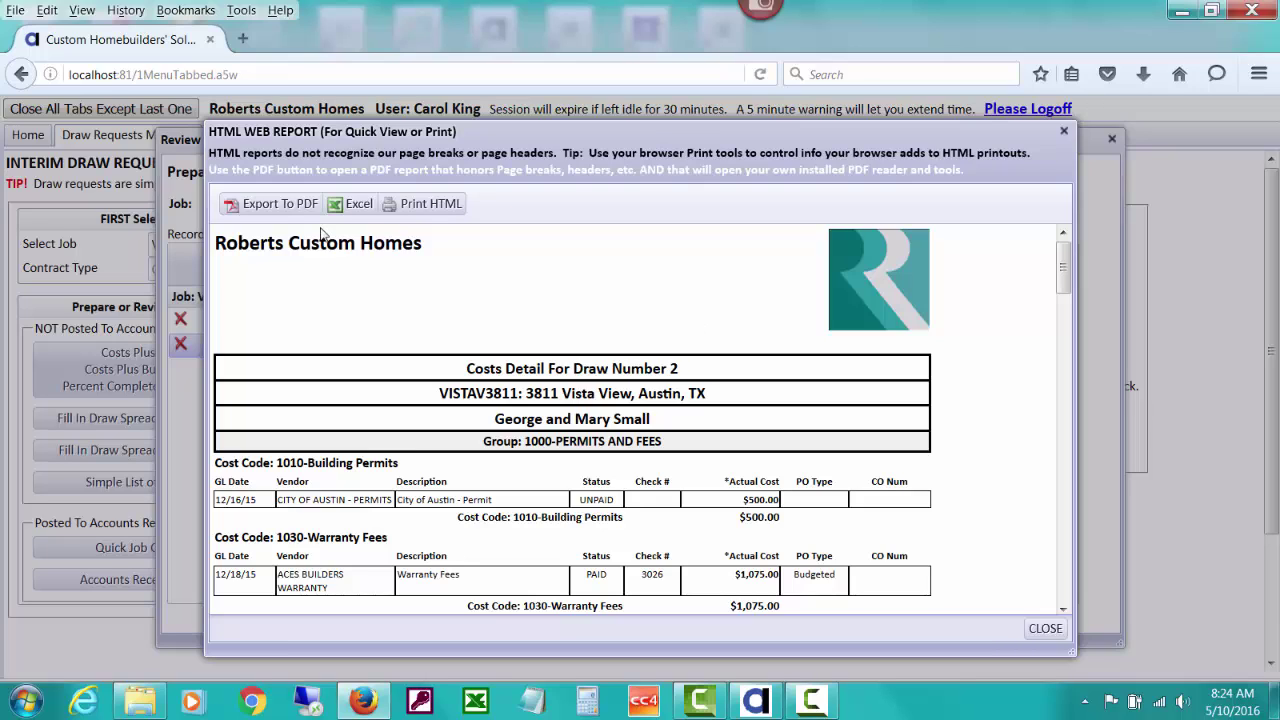
pyautogui.click(291, 210)
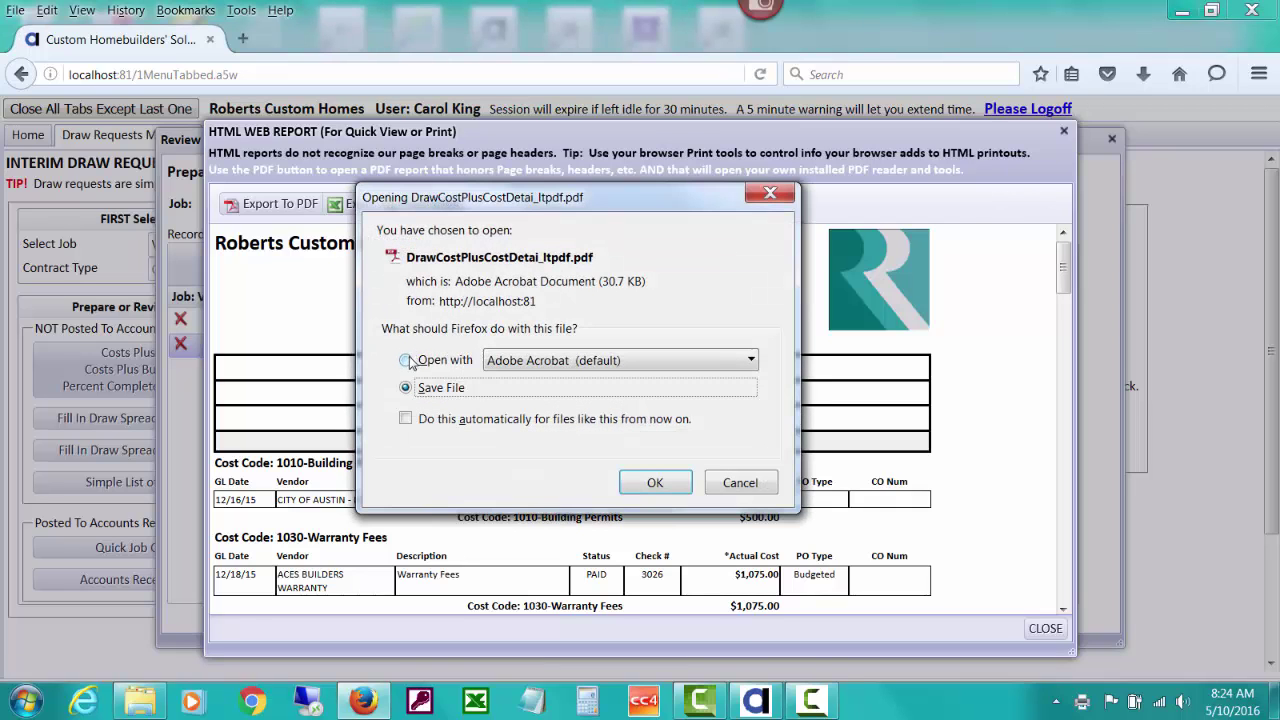
pyautogui.click(410, 362)
pyautogui.click(668, 484)
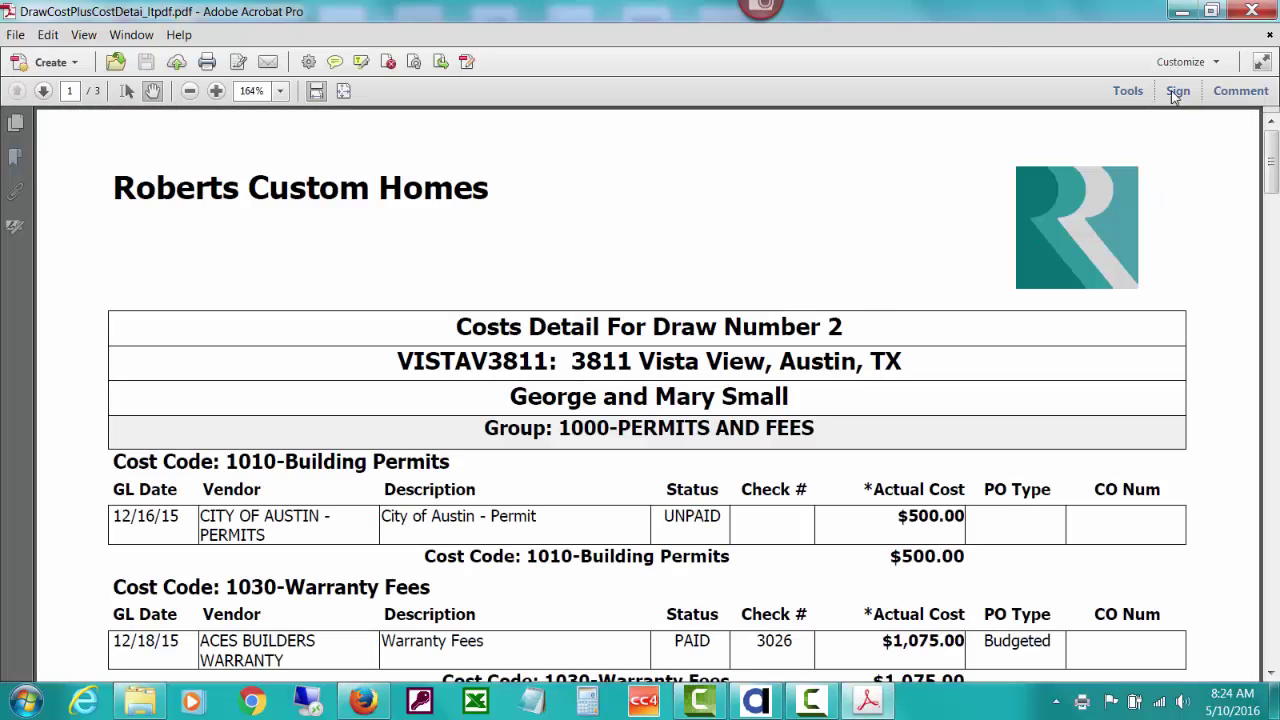
pyautogui.click(1182, 13)
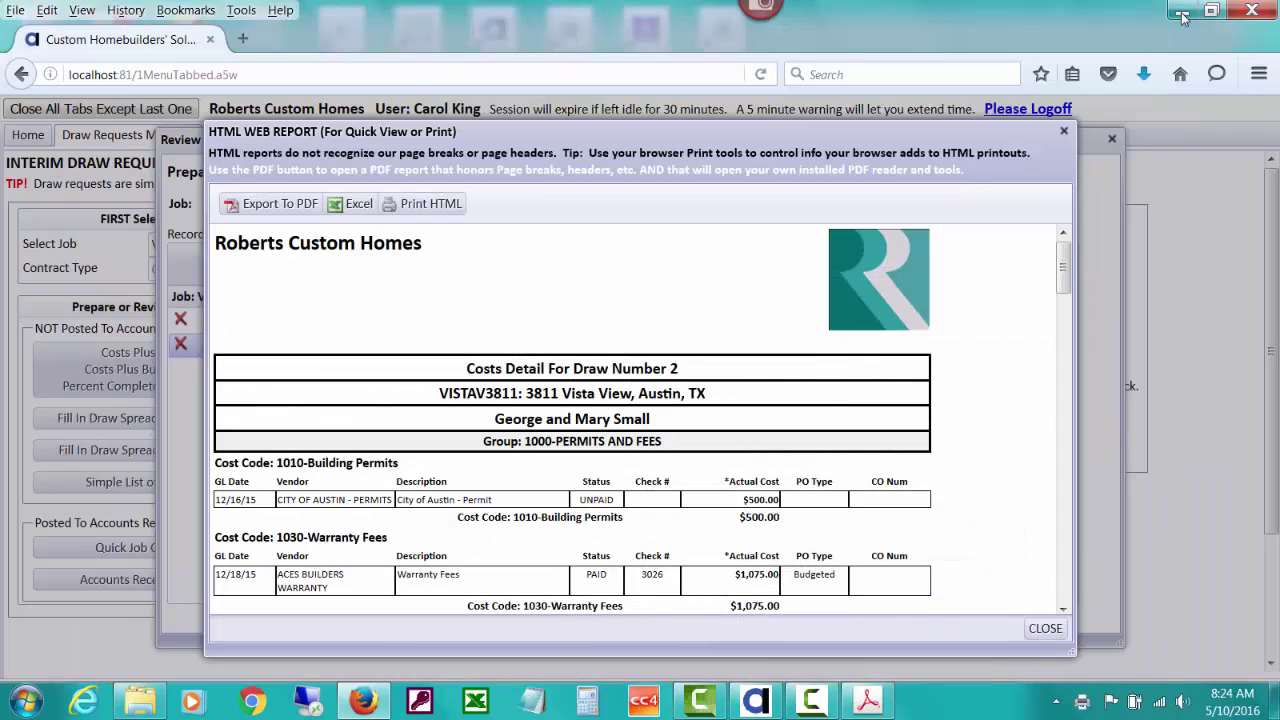
pyautogui.click(1045, 628)
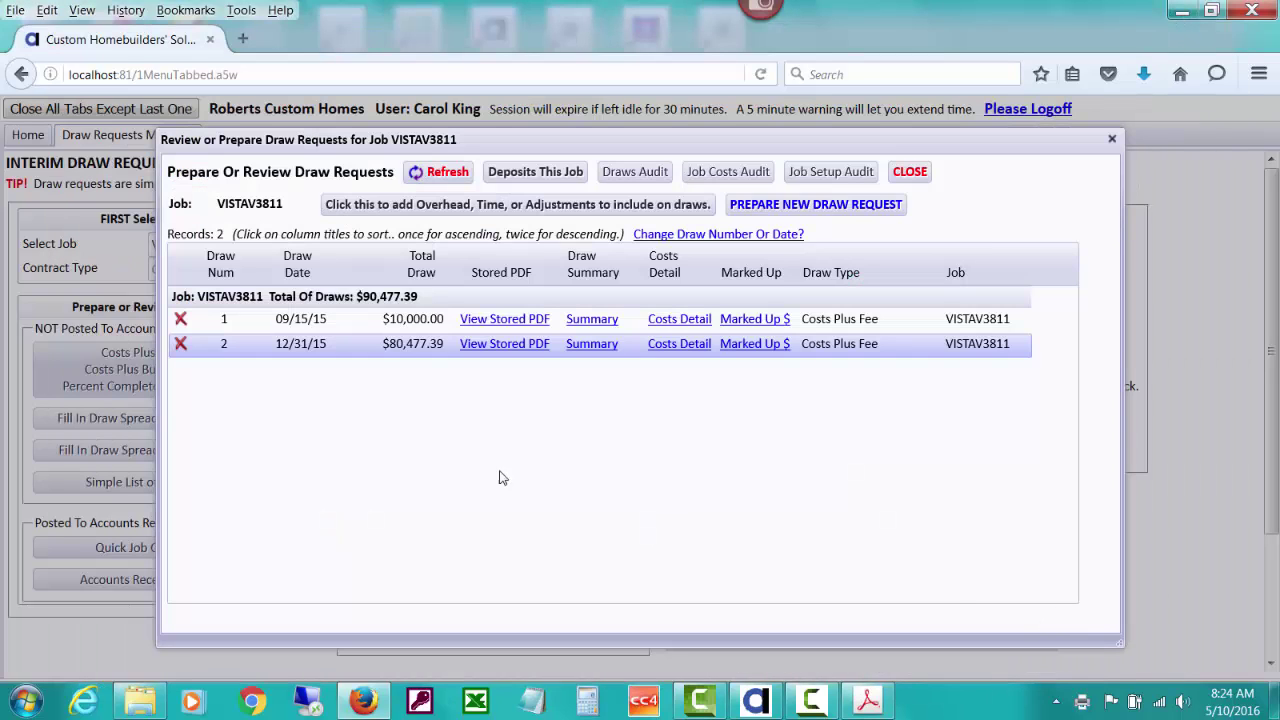
# View draw number 2's stored draw request PDF from the file cabinet and open it in Adobe Acrobat, returning to Firefox.
pyautogui.click(493, 346)
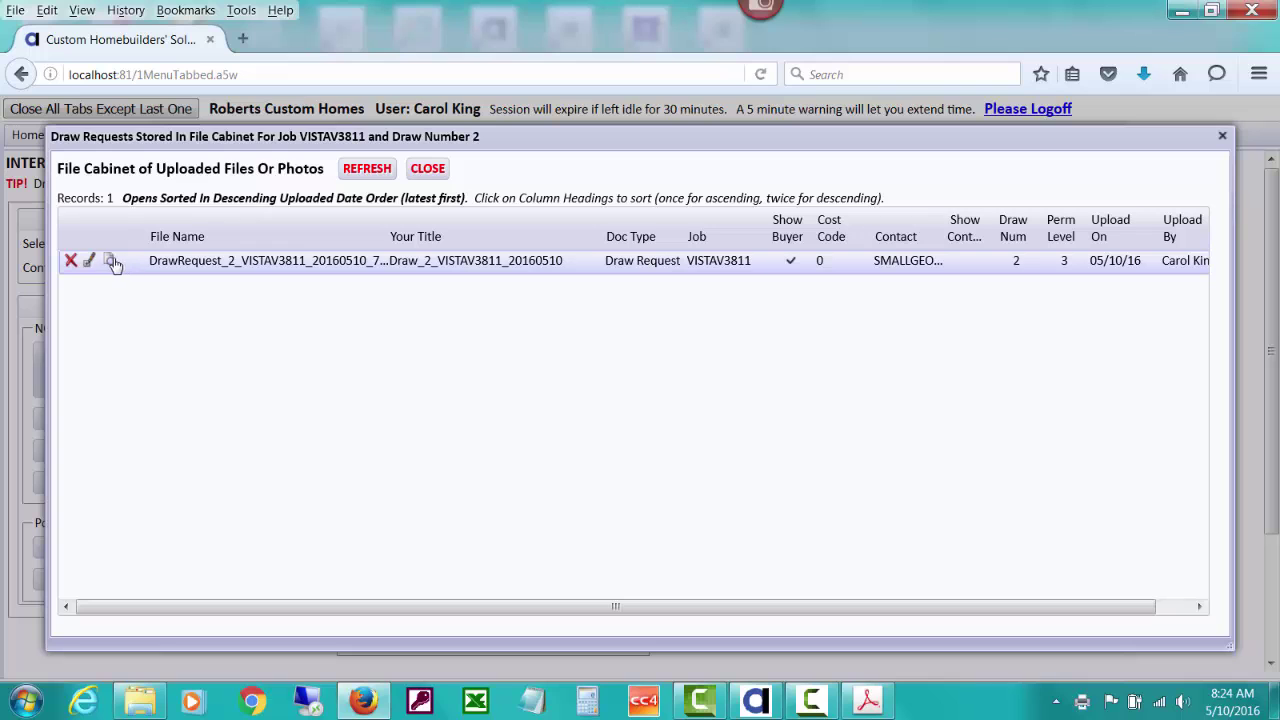
pyautogui.click(110, 260)
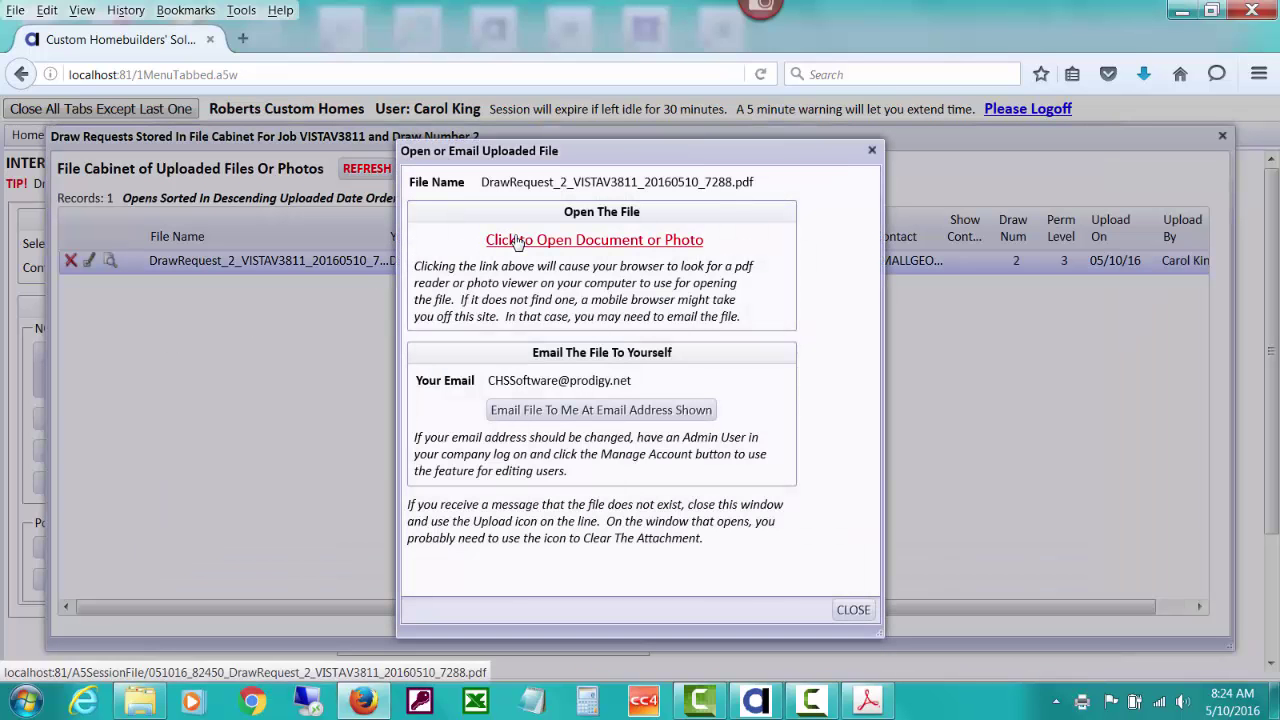
pyautogui.click(514, 241)
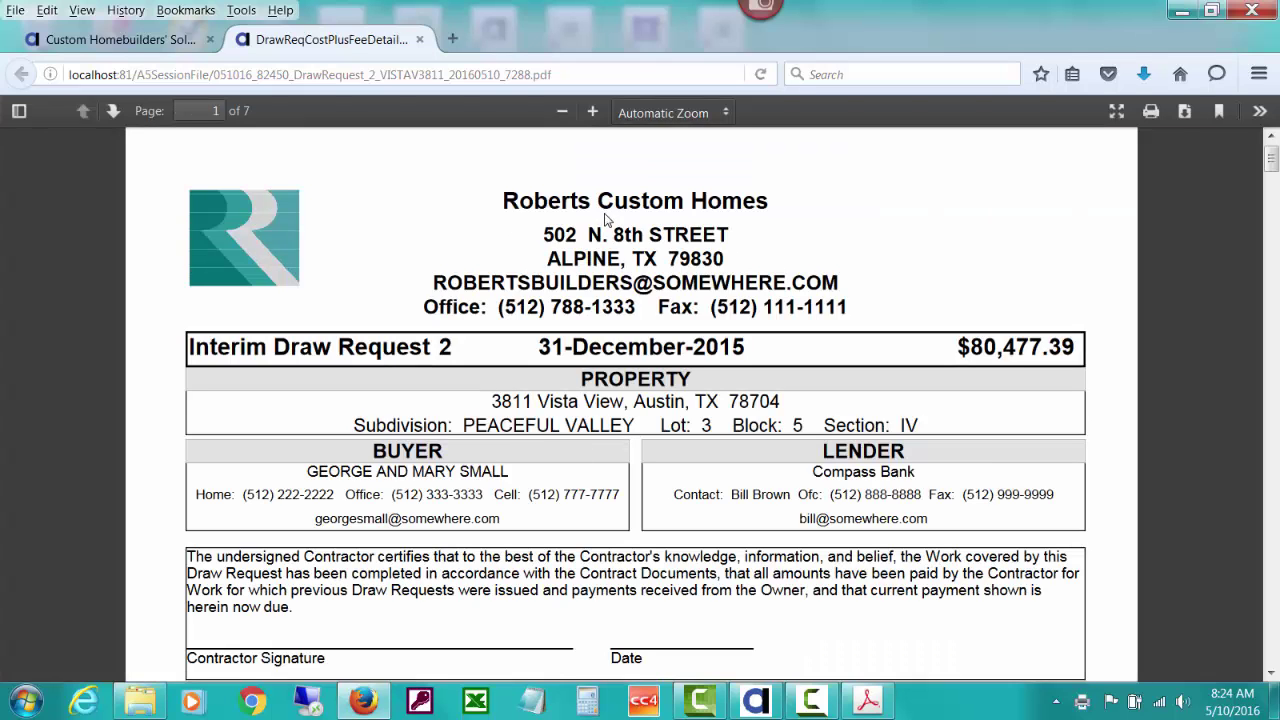
pyautogui.click(1185, 111)
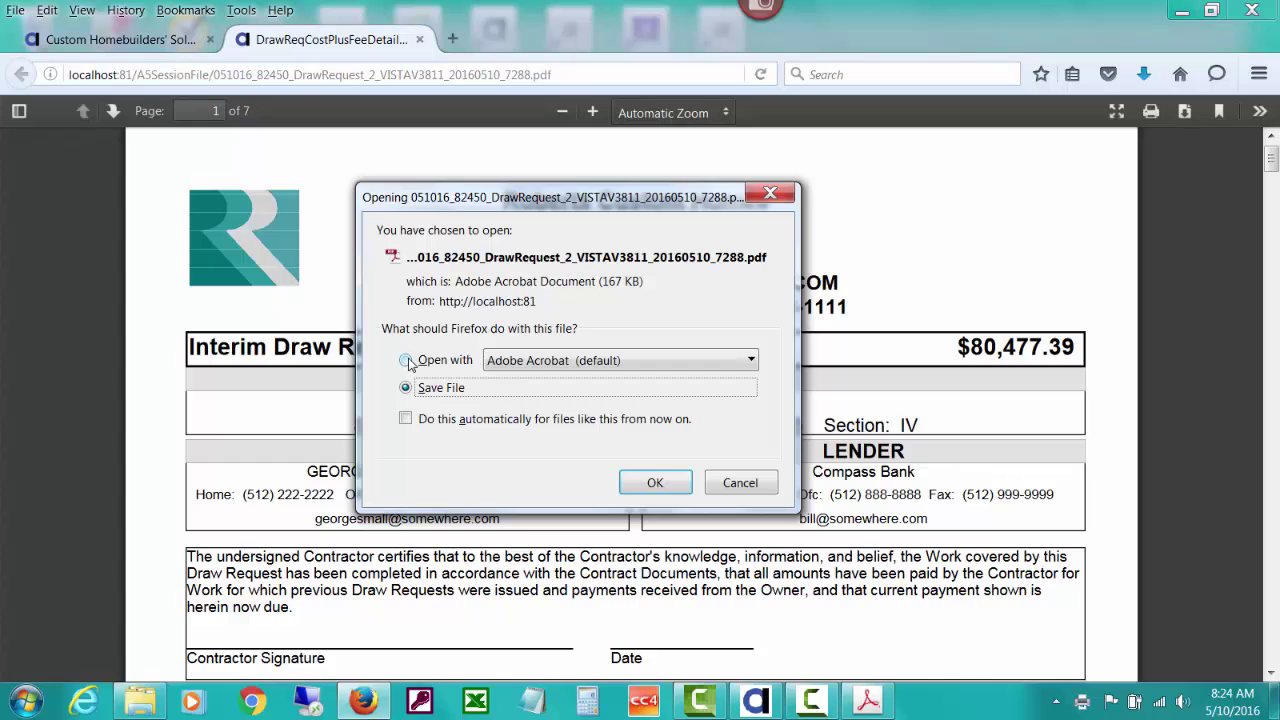
pyautogui.click(406, 361)
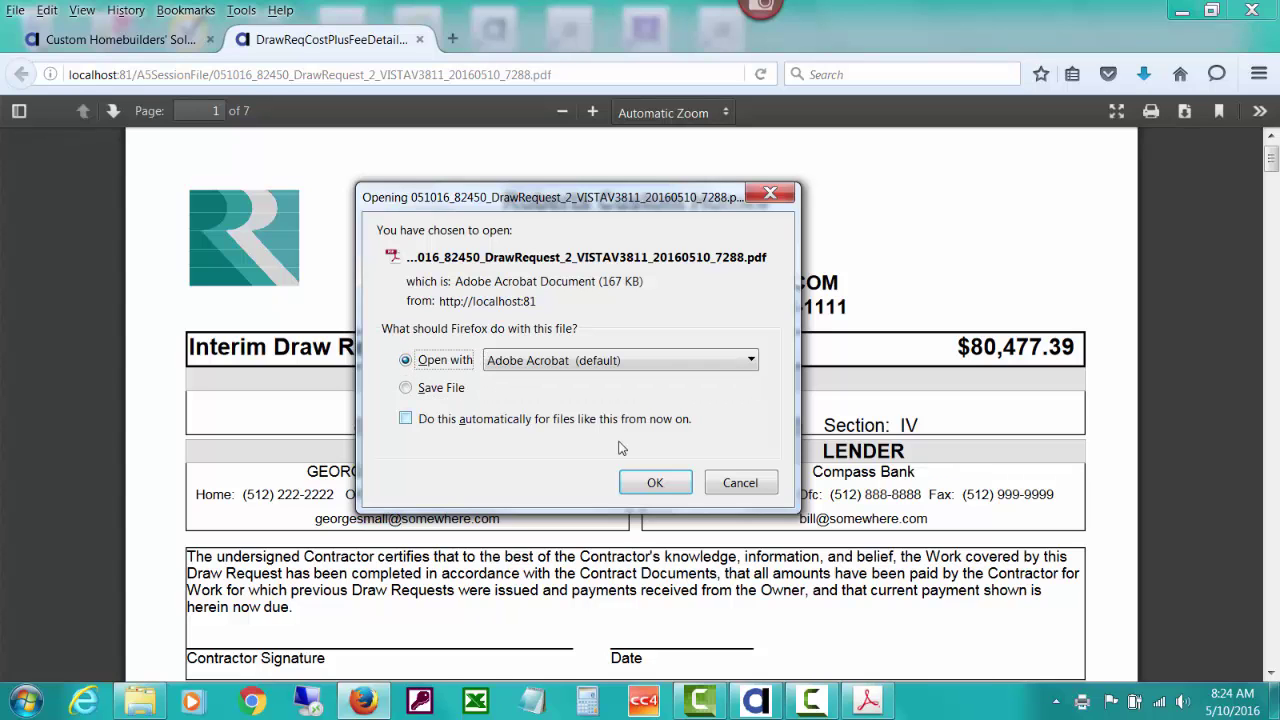
pyautogui.click(652, 483)
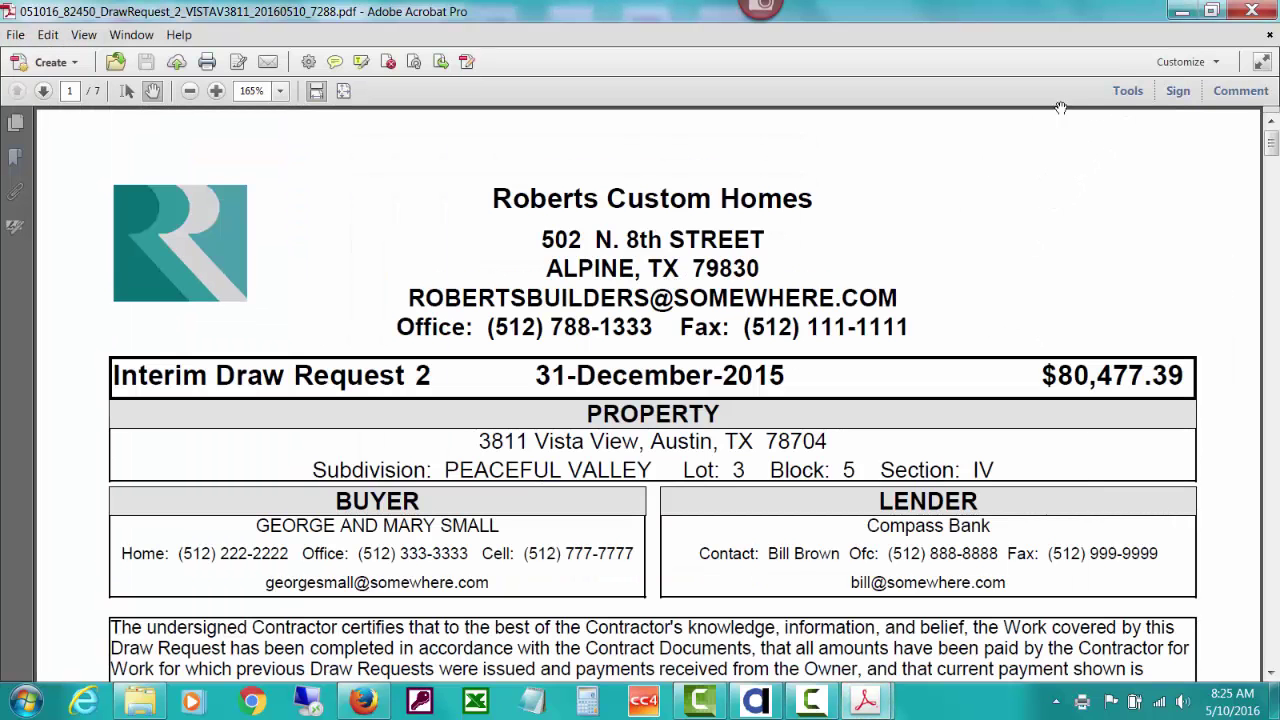
pyautogui.click(1183, 13)
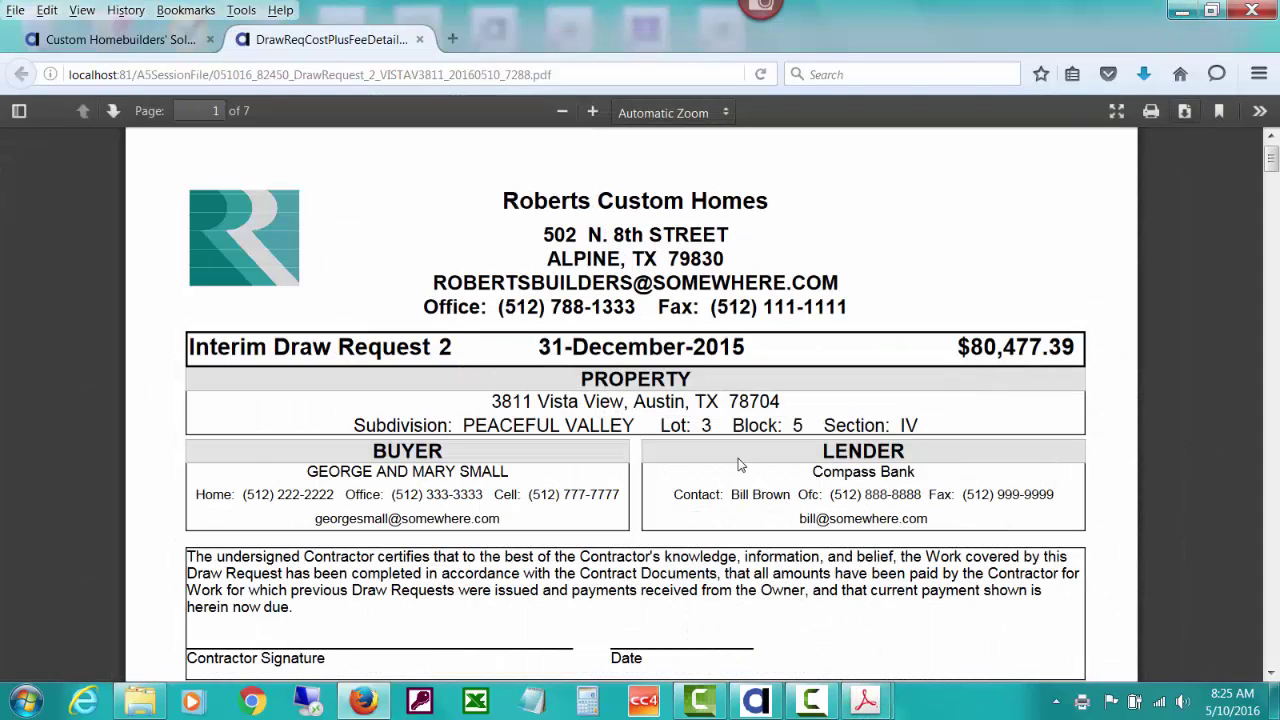
# Close the stored PDF, its file cabinet windows and the draw requests list for the job.
pyautogui.click(419, 39)
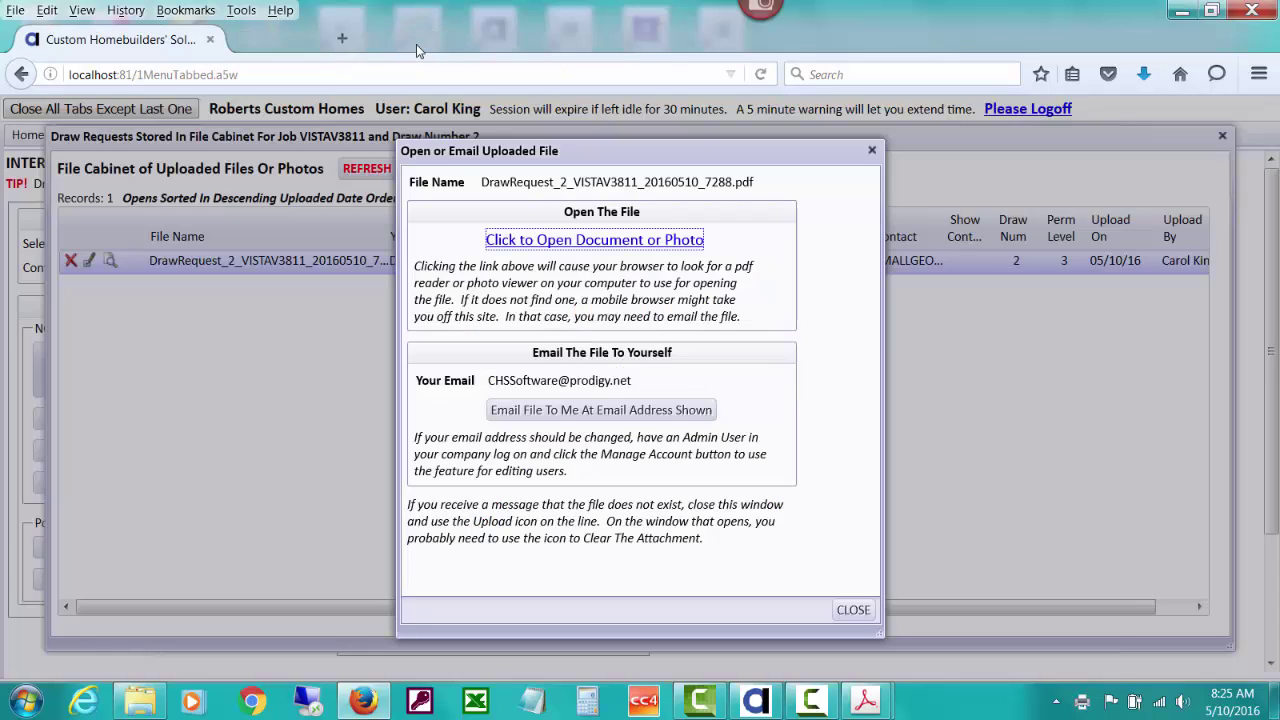
pyautogui.click(854, 611)
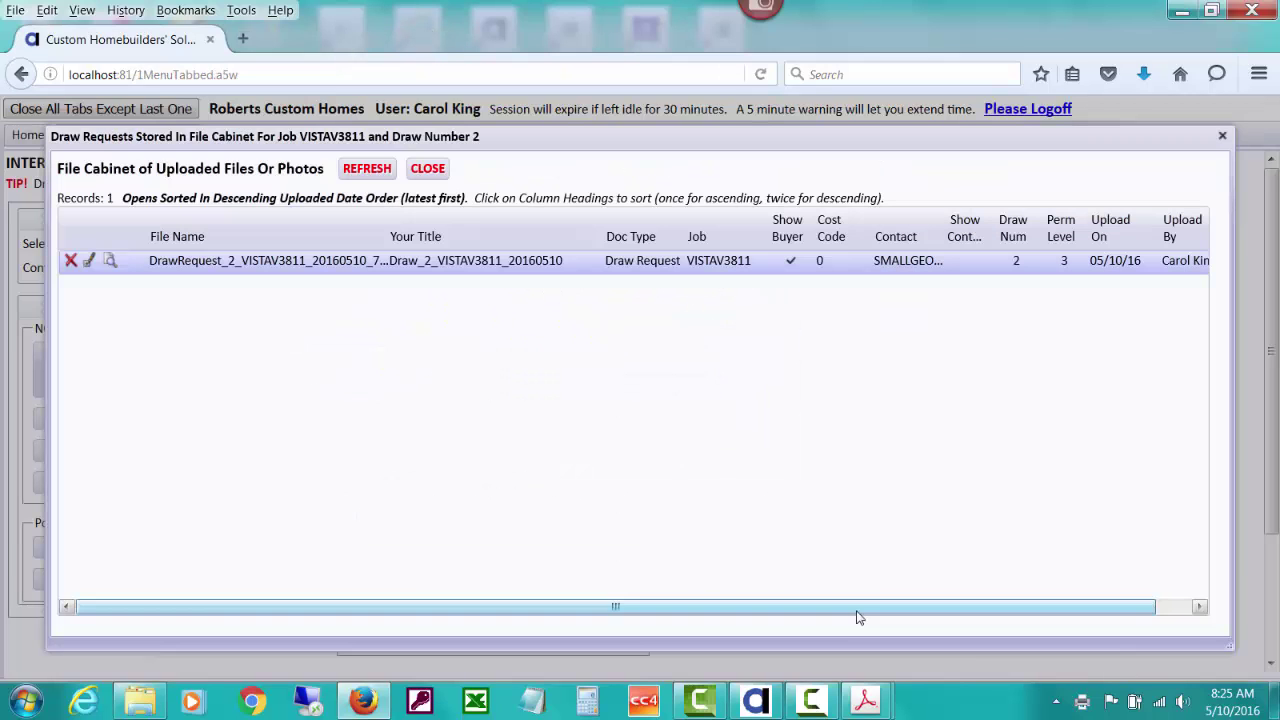
pyautogui.click(415, 175)
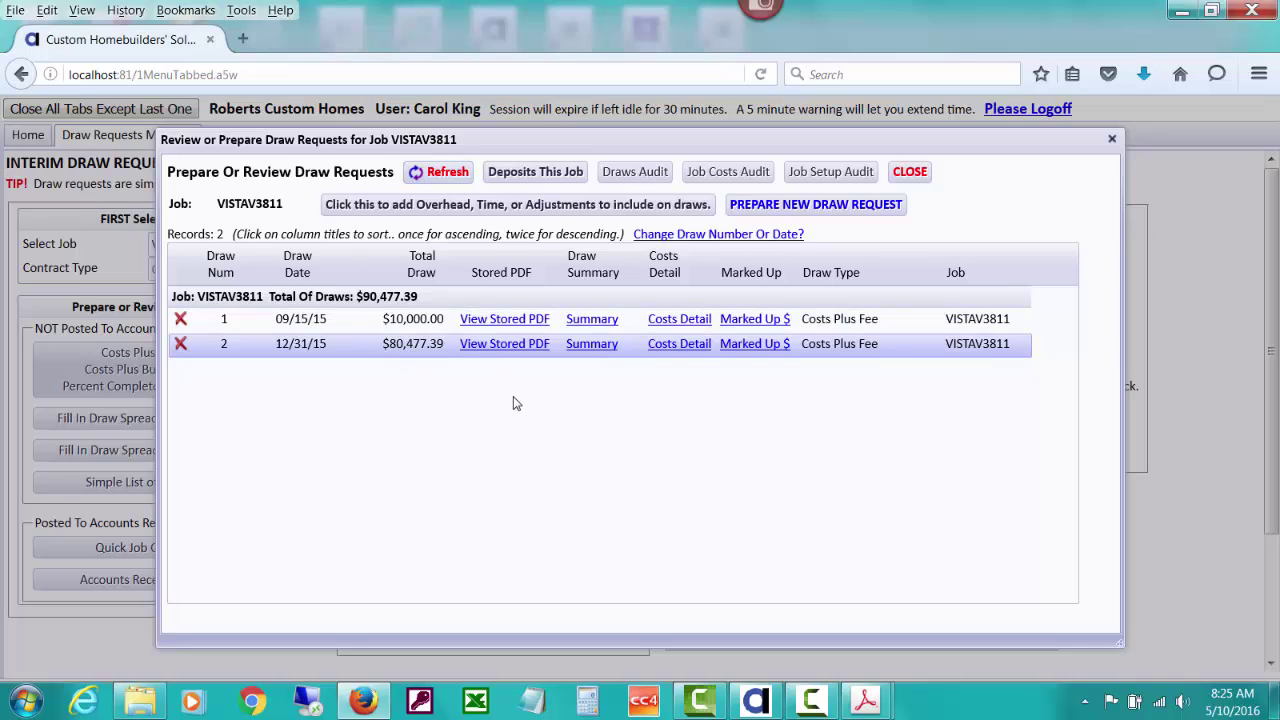
pyautogui.click(910, 172)
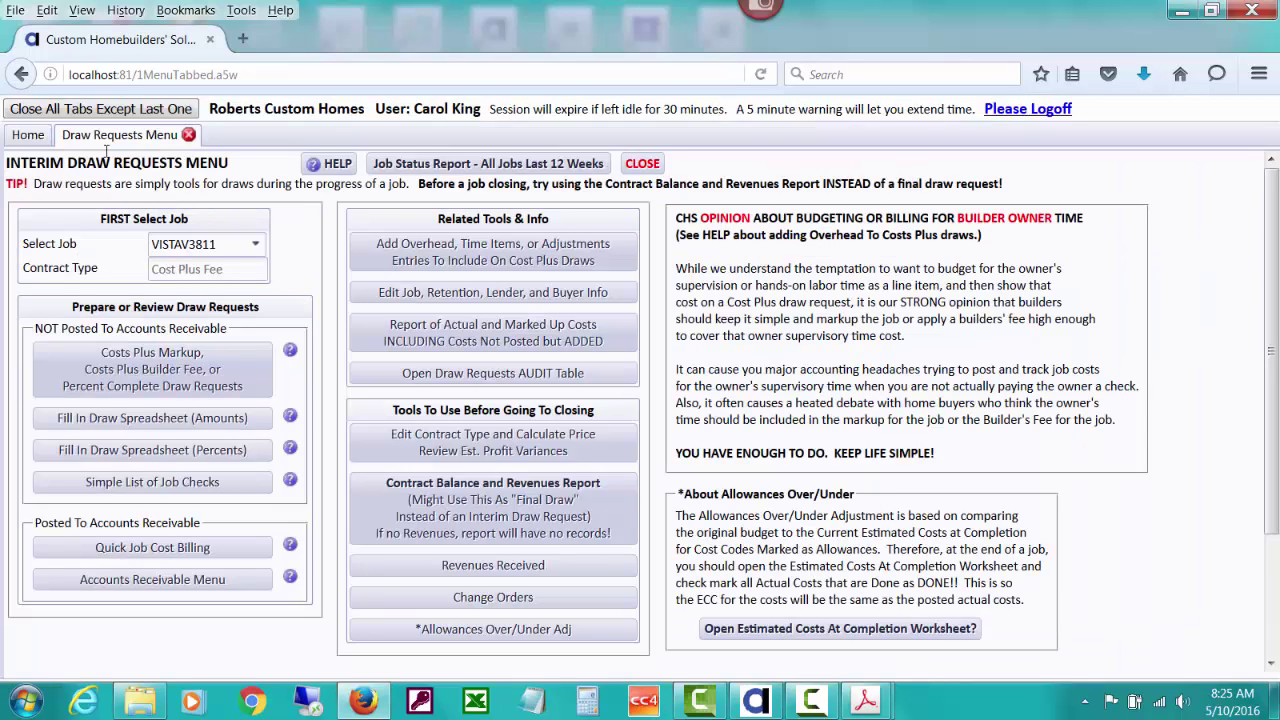
# Start a new bank deposit from the home menu's Deposits section.
pyautogui.click(30, 138)
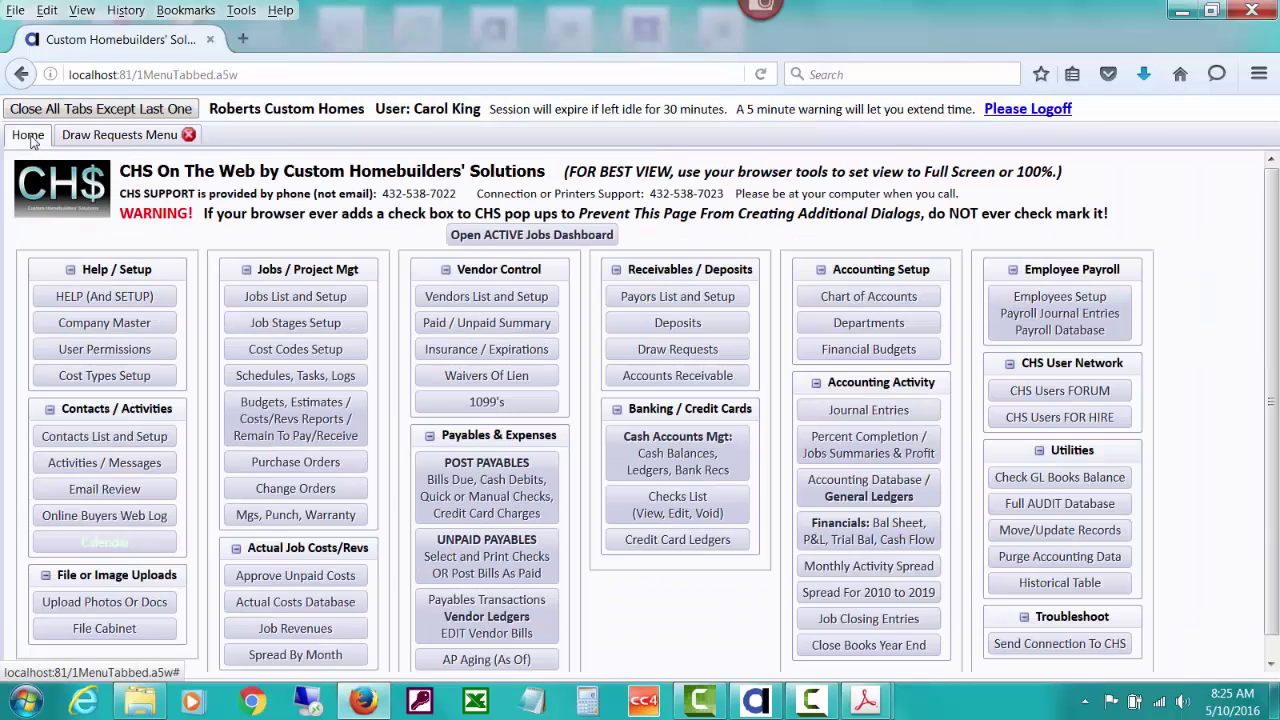
pyautogui.click(632, 330)
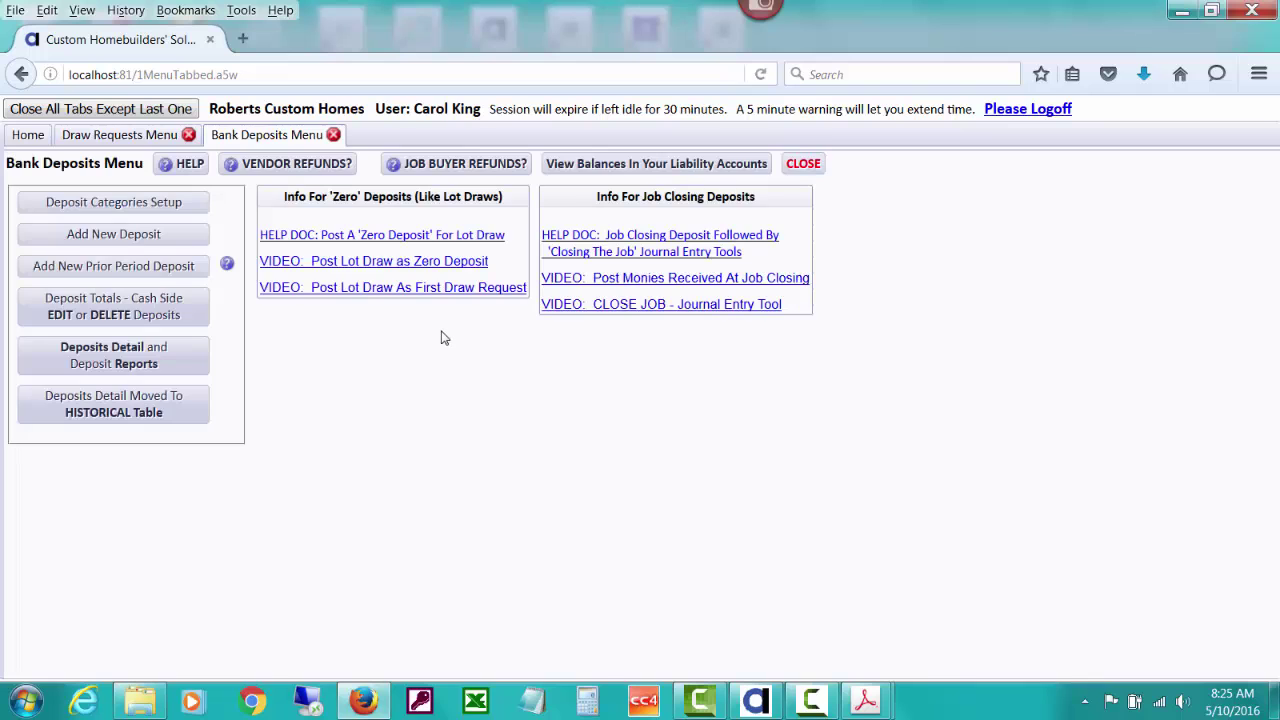
pyautogui.click(193, 241)
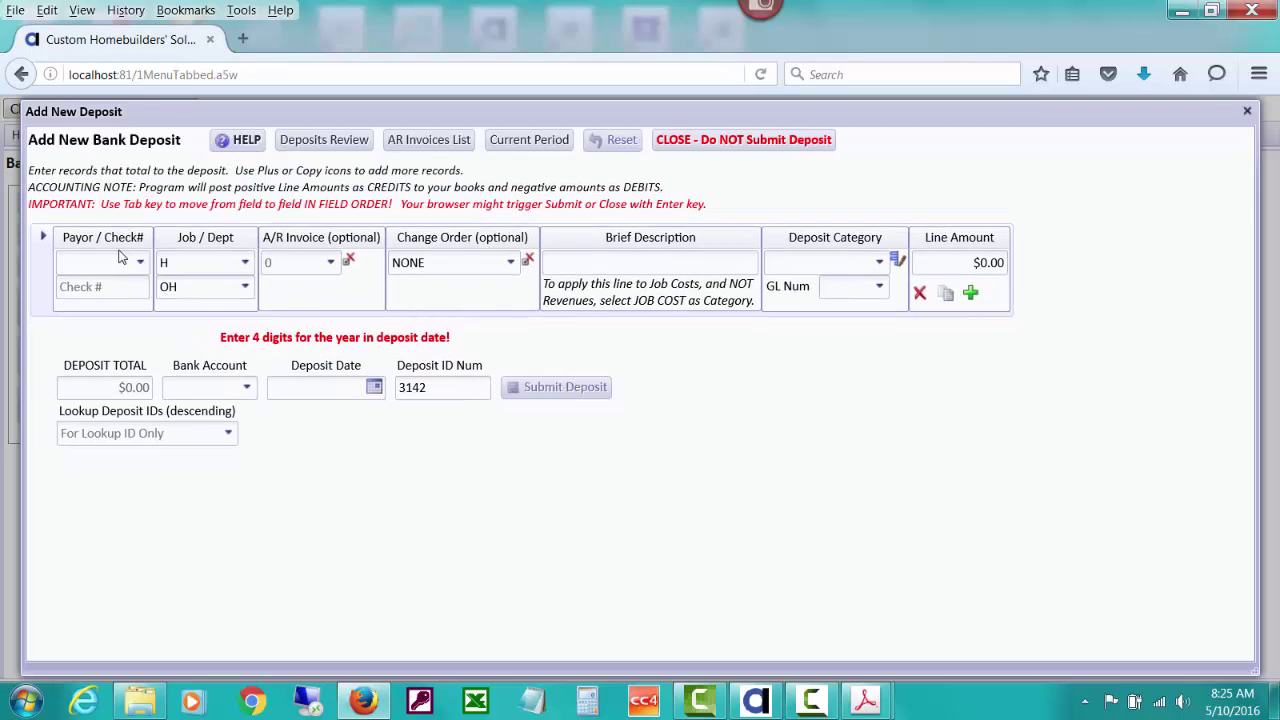
# Choose the VISTAV3811 buyer as the deposit's payor and check the linked job's setup record without editing it.
pyautogui.click(116, 261)
pyautogui.write('sm')
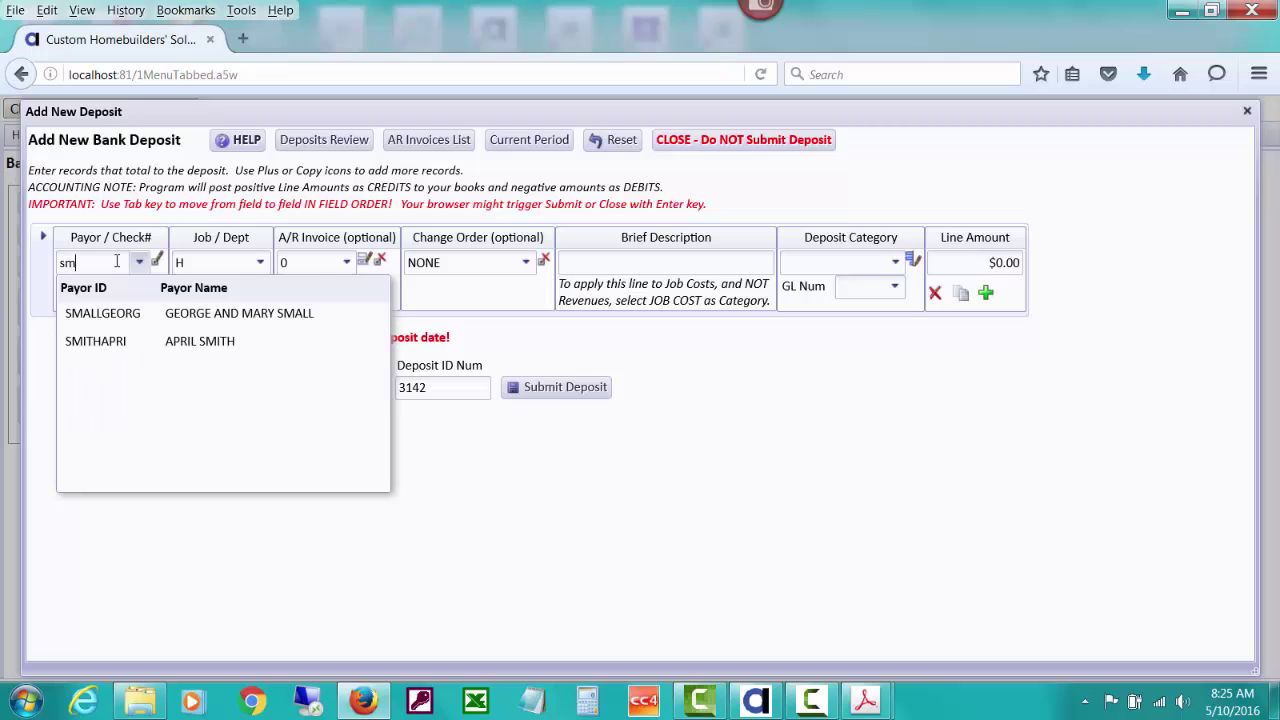
pyautogui.click(207, 316)
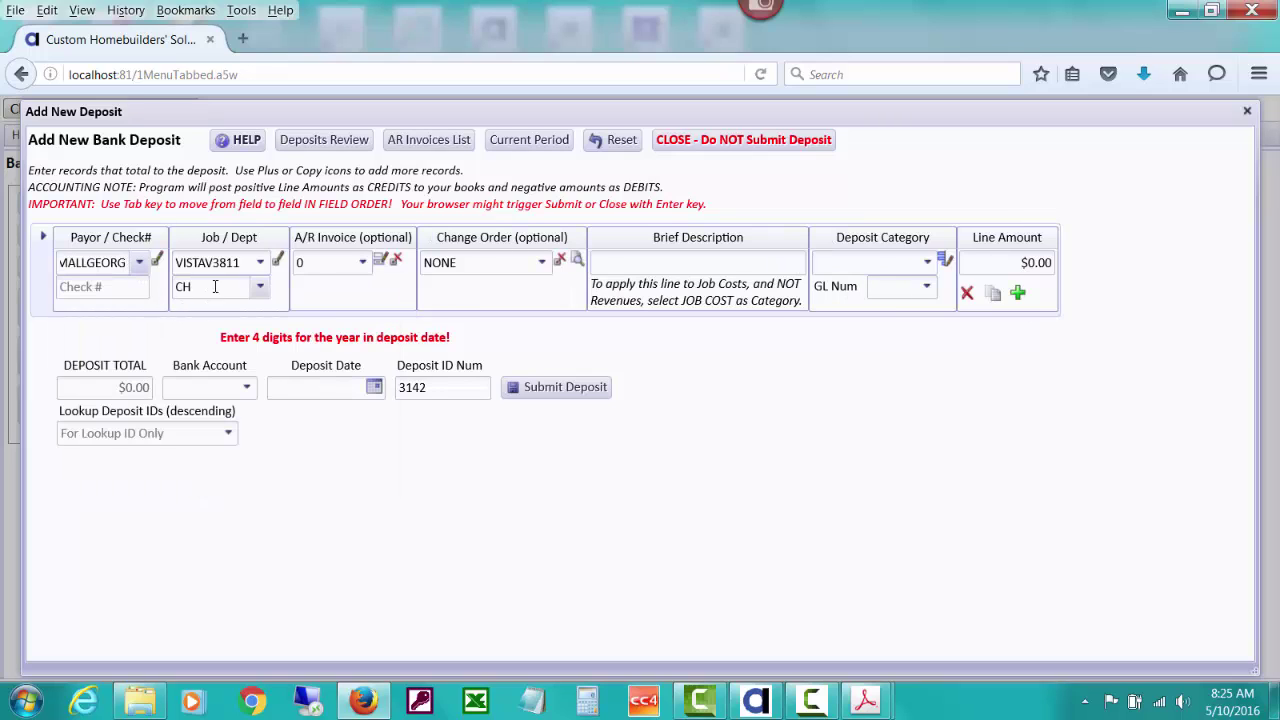
pyautogui.click(279, 261)
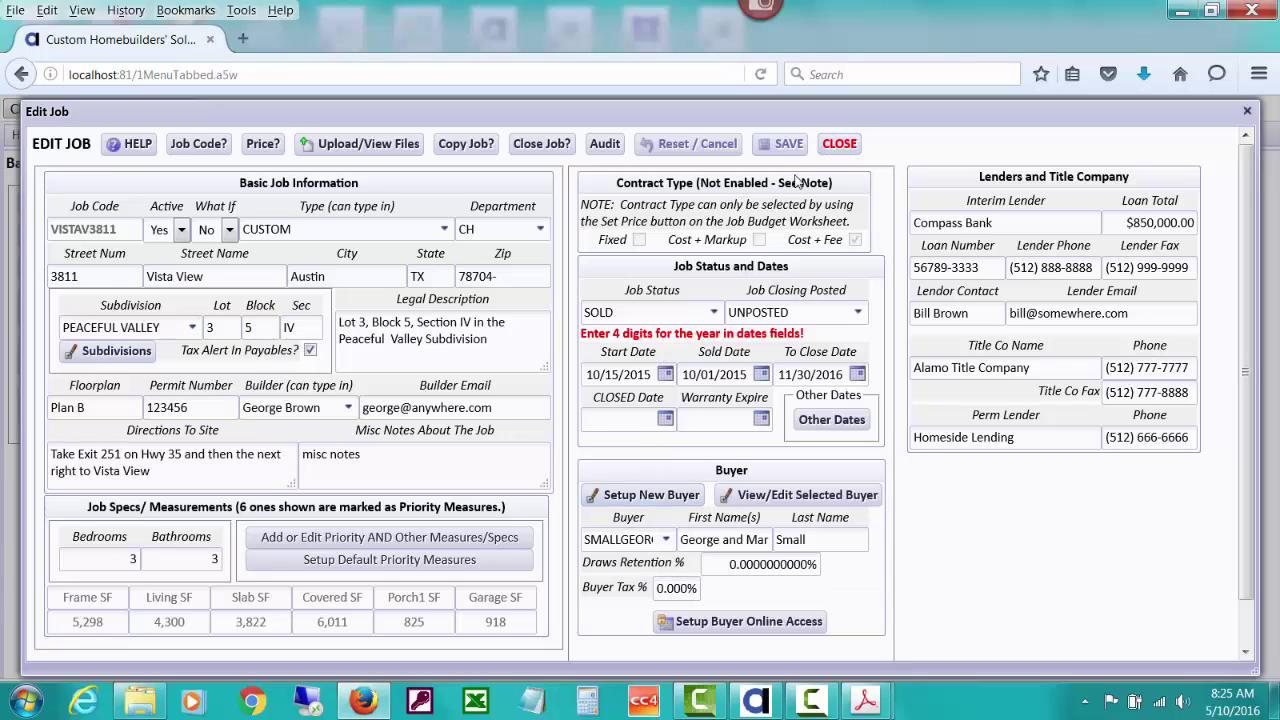
pyautogui.click(826, 150)
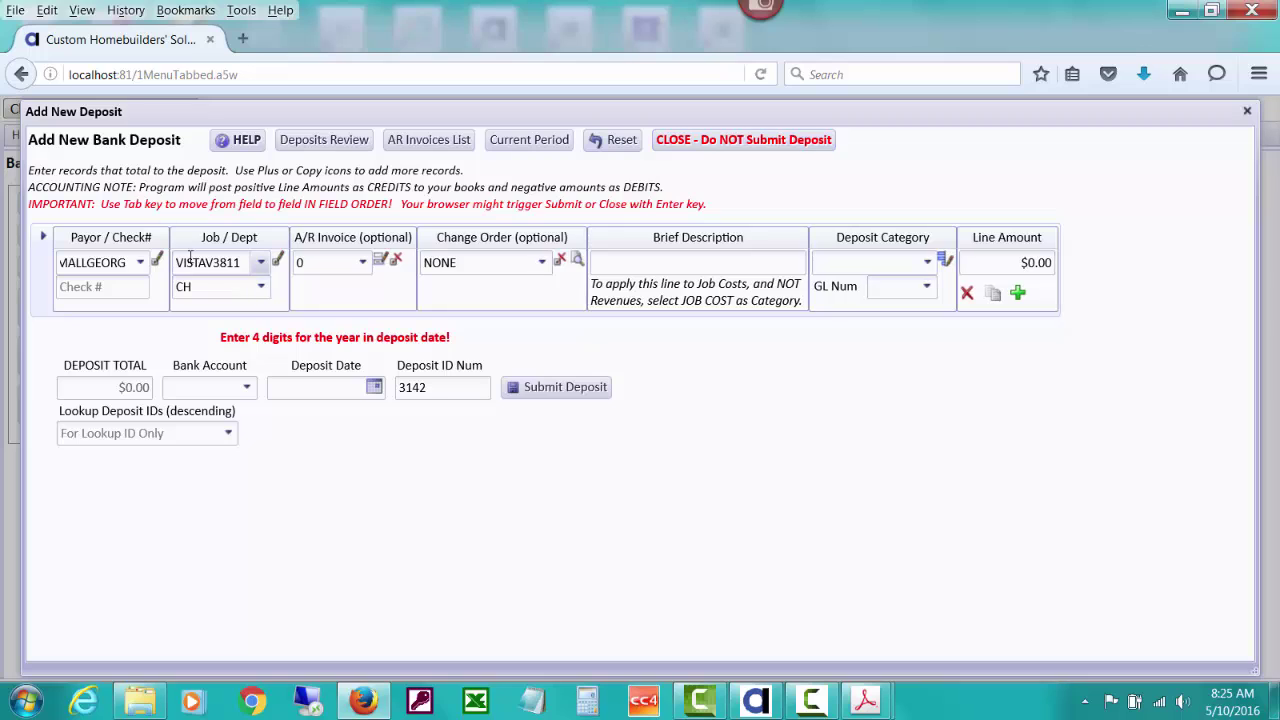
# Enter 78945 as the payor's check number on the deposit line and check the selected payor in the payor list.
pyautogui.click(110, 286)
pyautogui.write('78')
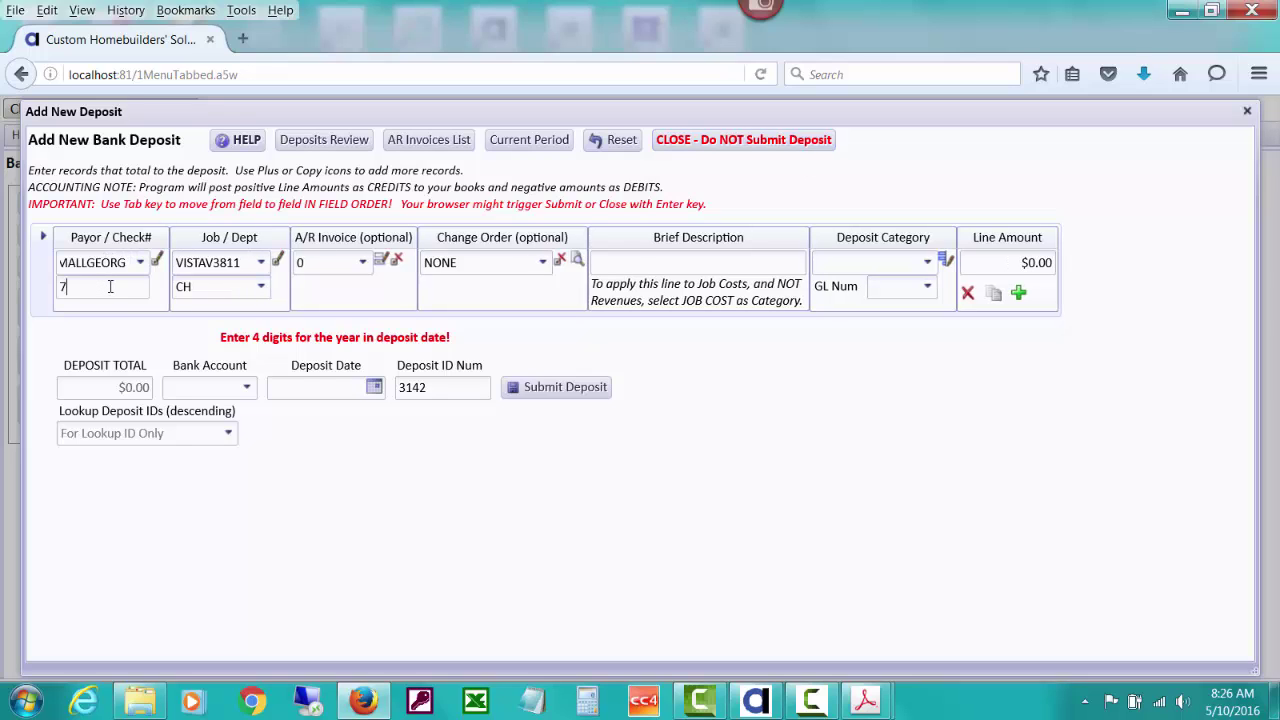
pyautogui.write('945')
pyautogui.press('Tab')
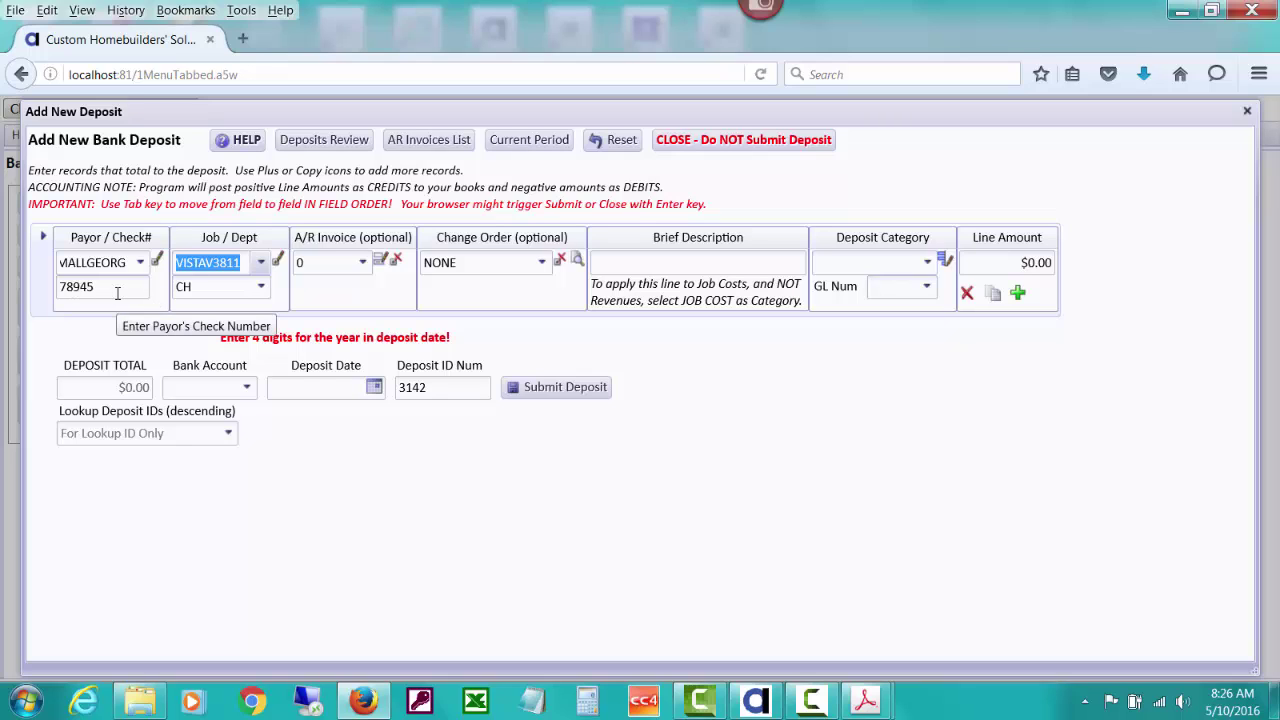
pyautogui.click(99, 265)
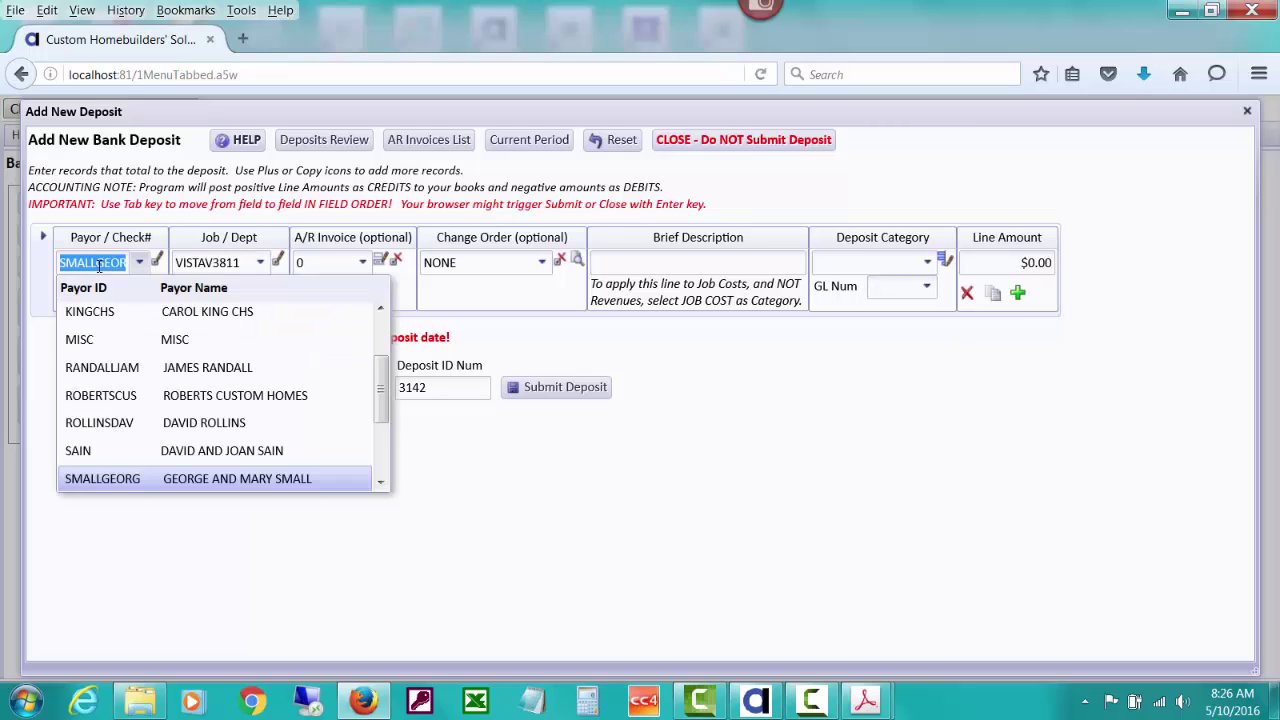
pyautogui.click(492, 337)
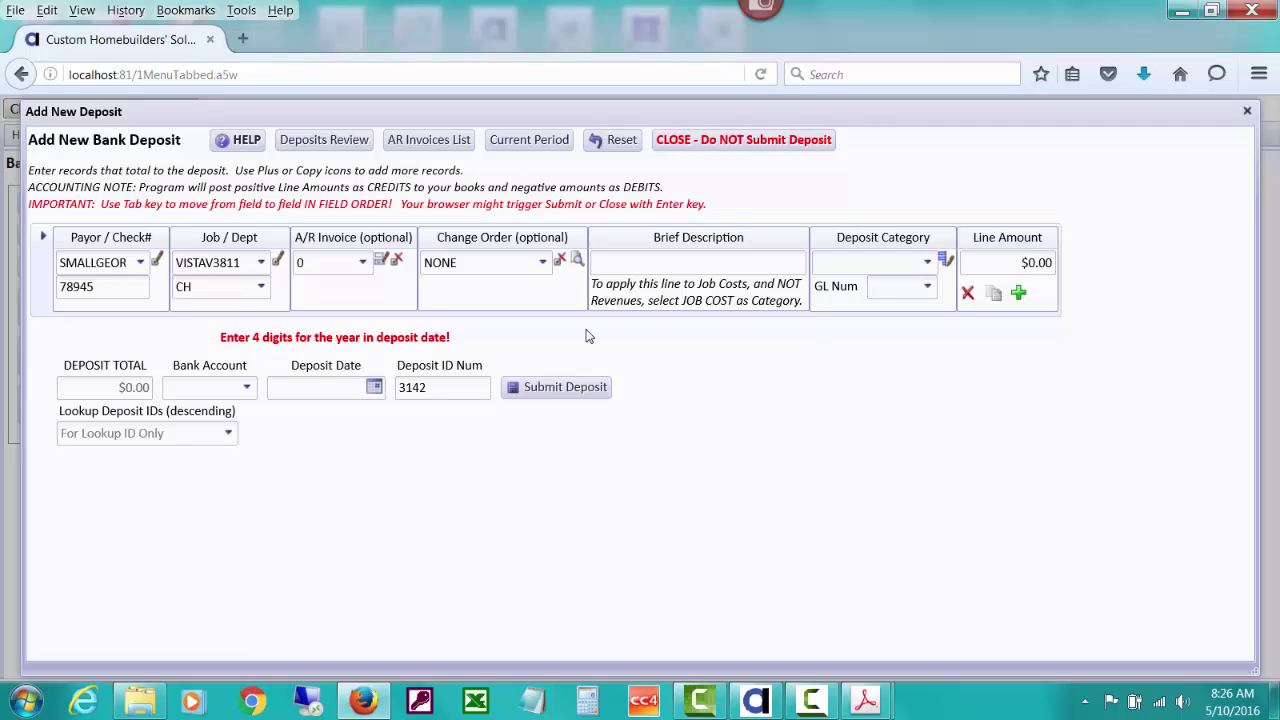
pyautogui.click(616, 258)
# Switch to Adobe Acrobat, examine the draw 2 costs detail PDF for change order entries, and return to the deposit form in Firefox.
pyautogui.moveTo(862, 702)
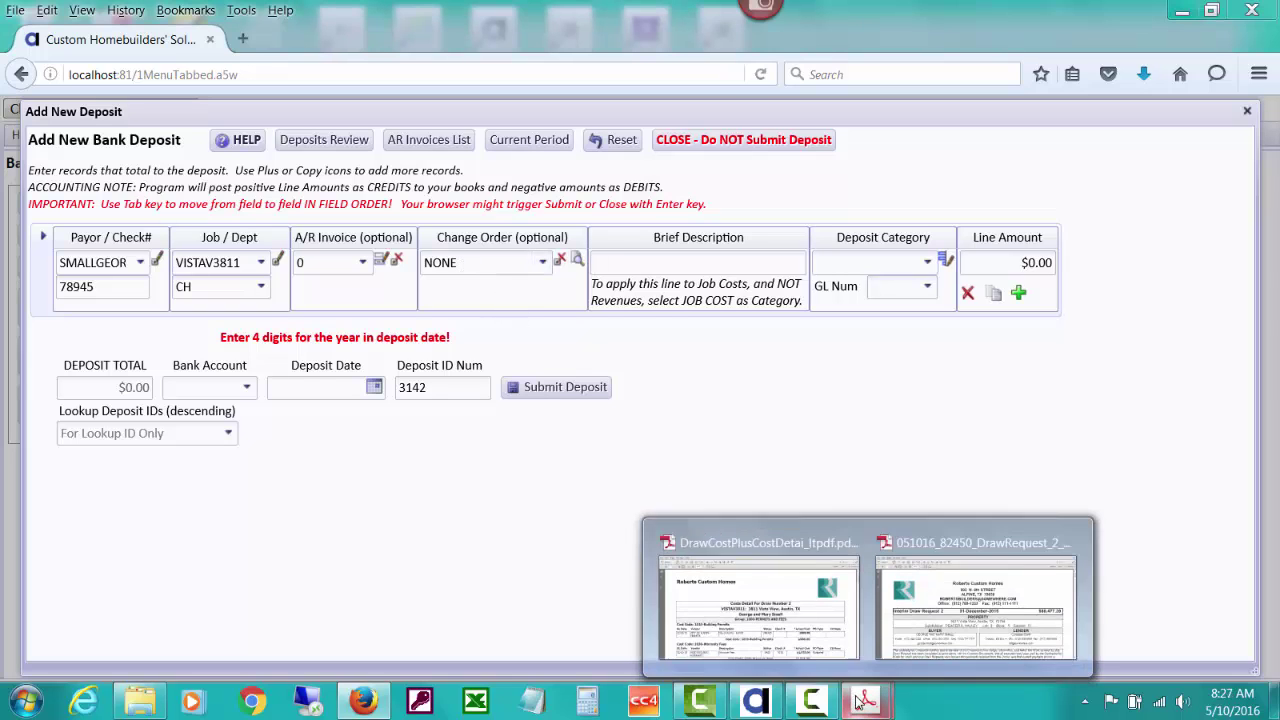
pyautogui.click(820, 643)
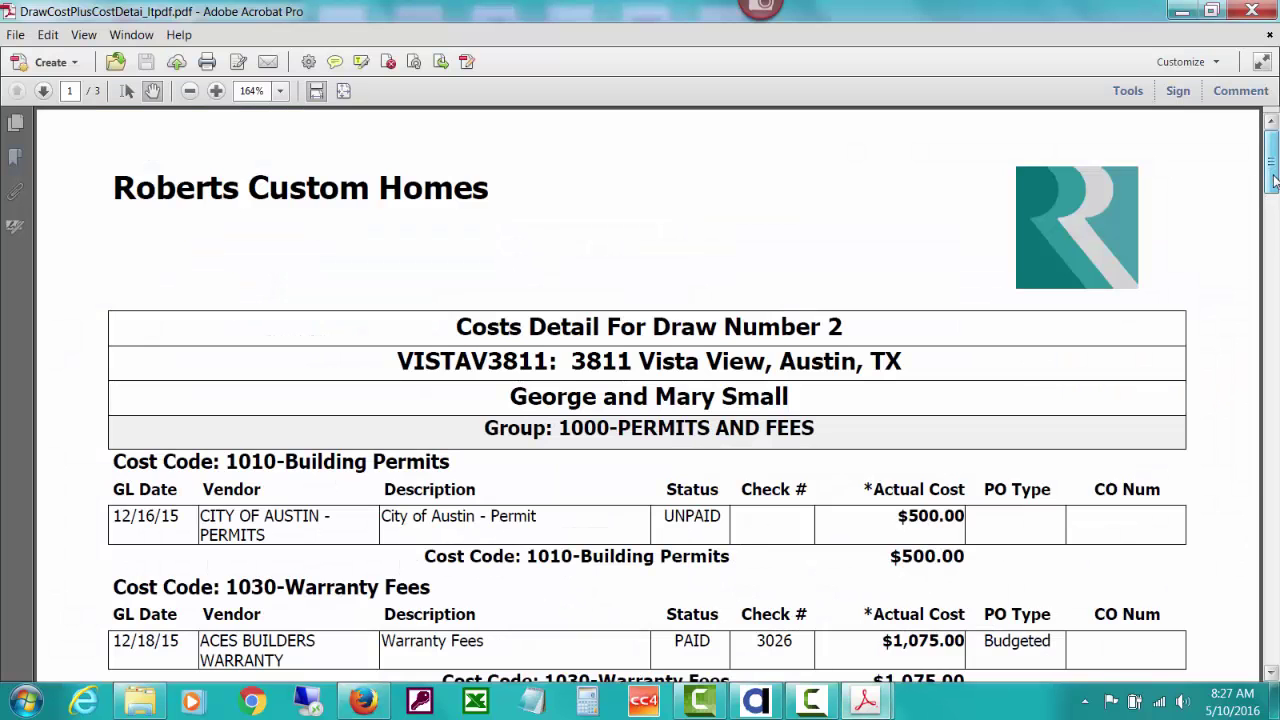
pyautogui.moveTo(1273, 180); pyautogui.dragTo(1274, 262)
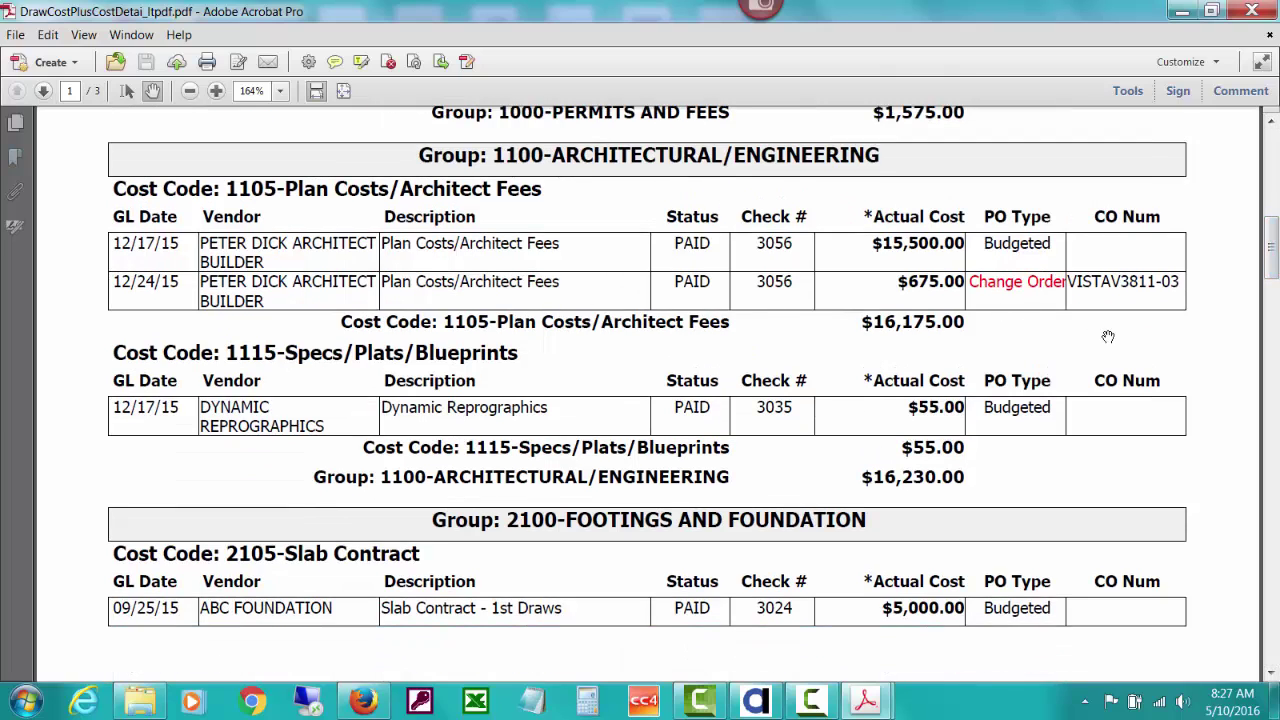
pyautogui.moveTo(1268, 248); pyautogui.dragTo(1272, 371)
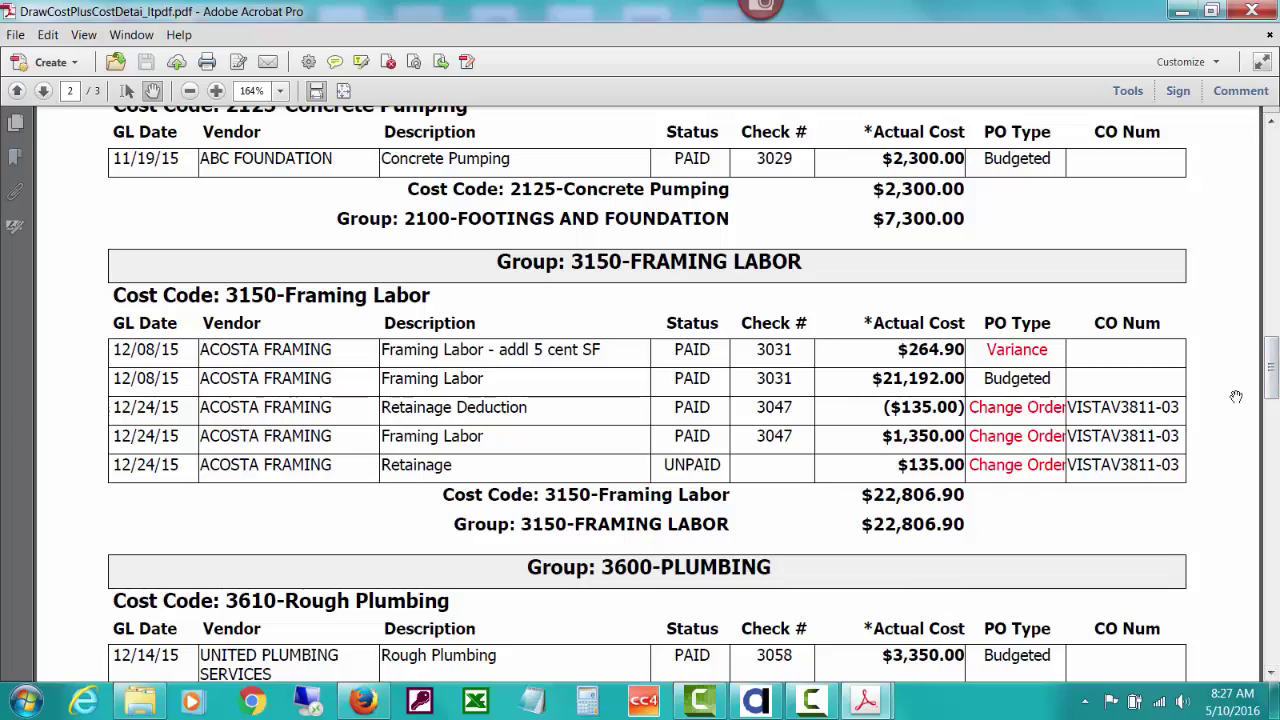
pyautogui.moveTo(1272, 370); pyautogui.dragTo(1266, 537)
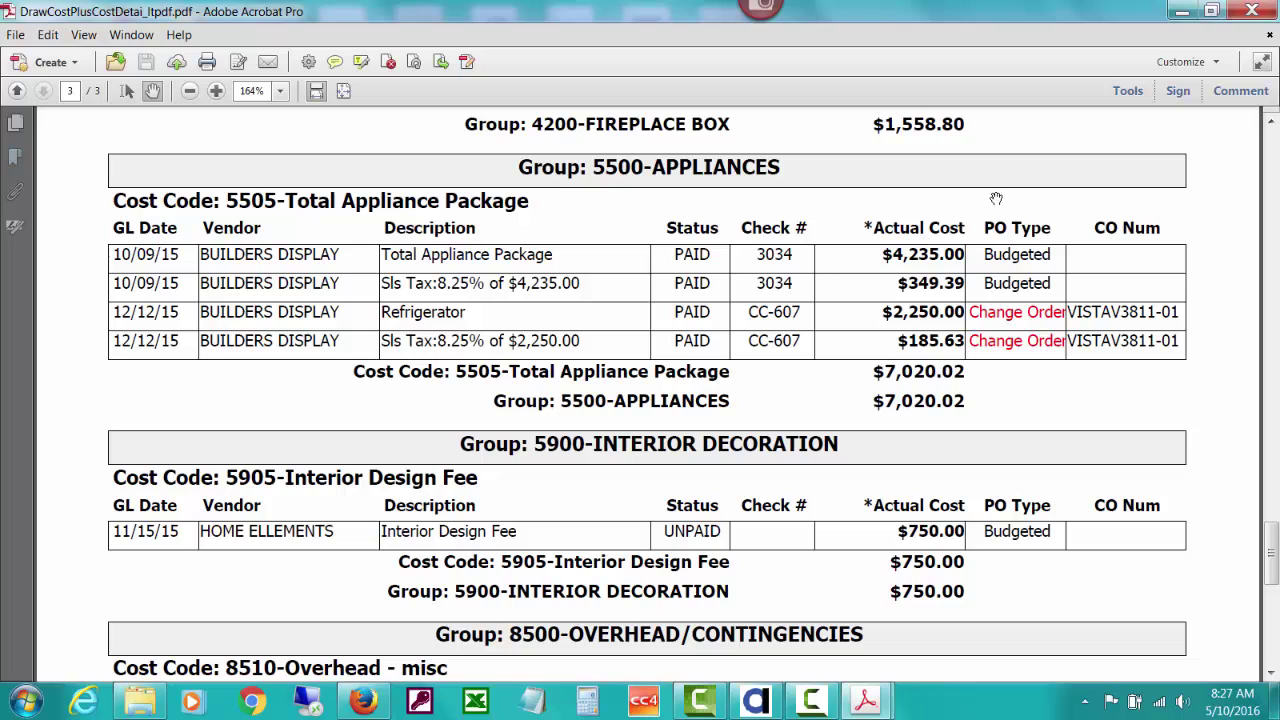
pyautogui.click(1182, 12)
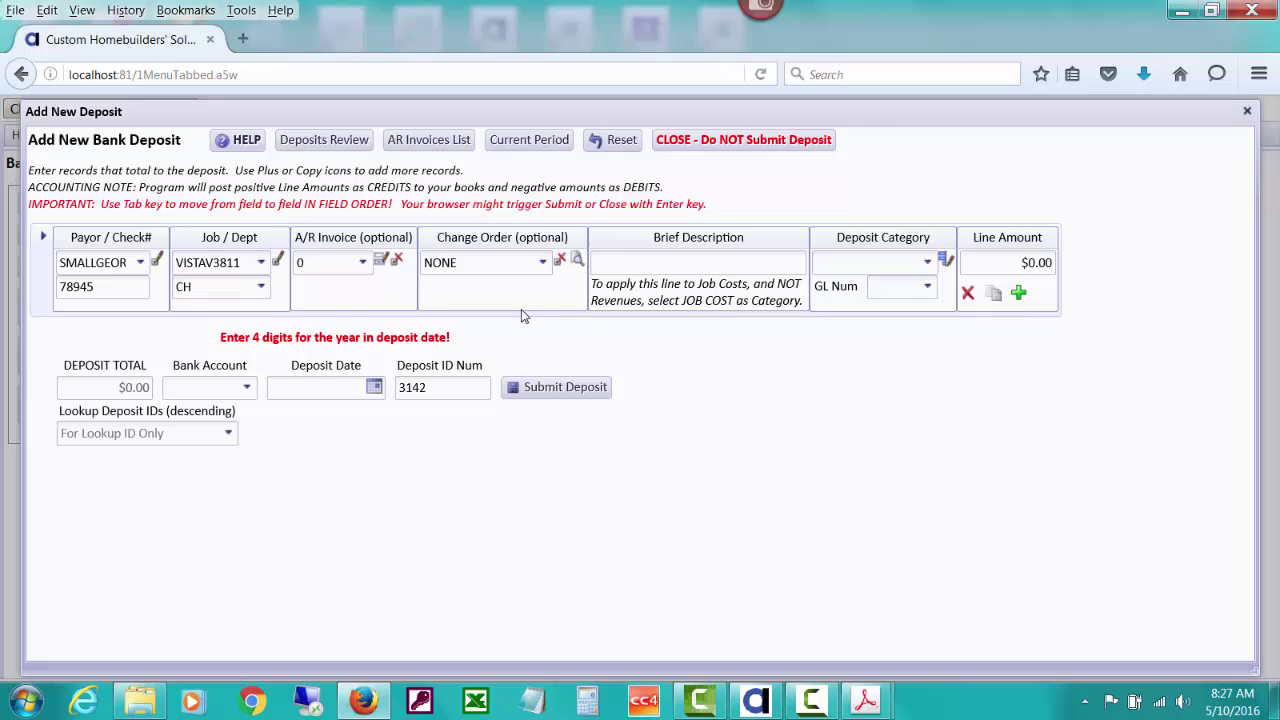
# Apply change order VISTAV3811-01 to the deposit line and describe it with the buyer's surname followed by "-Chg Ord 01 Pd From Draw 2".
pyautogui.click(542, 263)
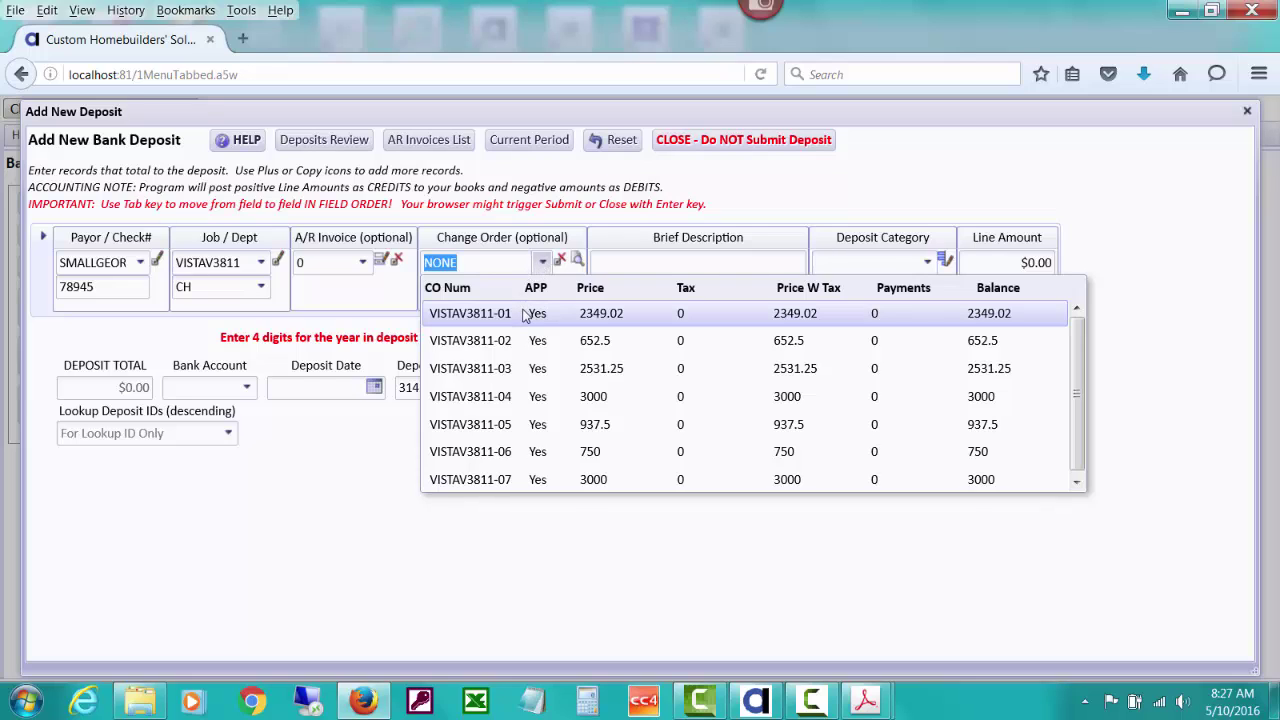
pyautogui.click(524, 316)
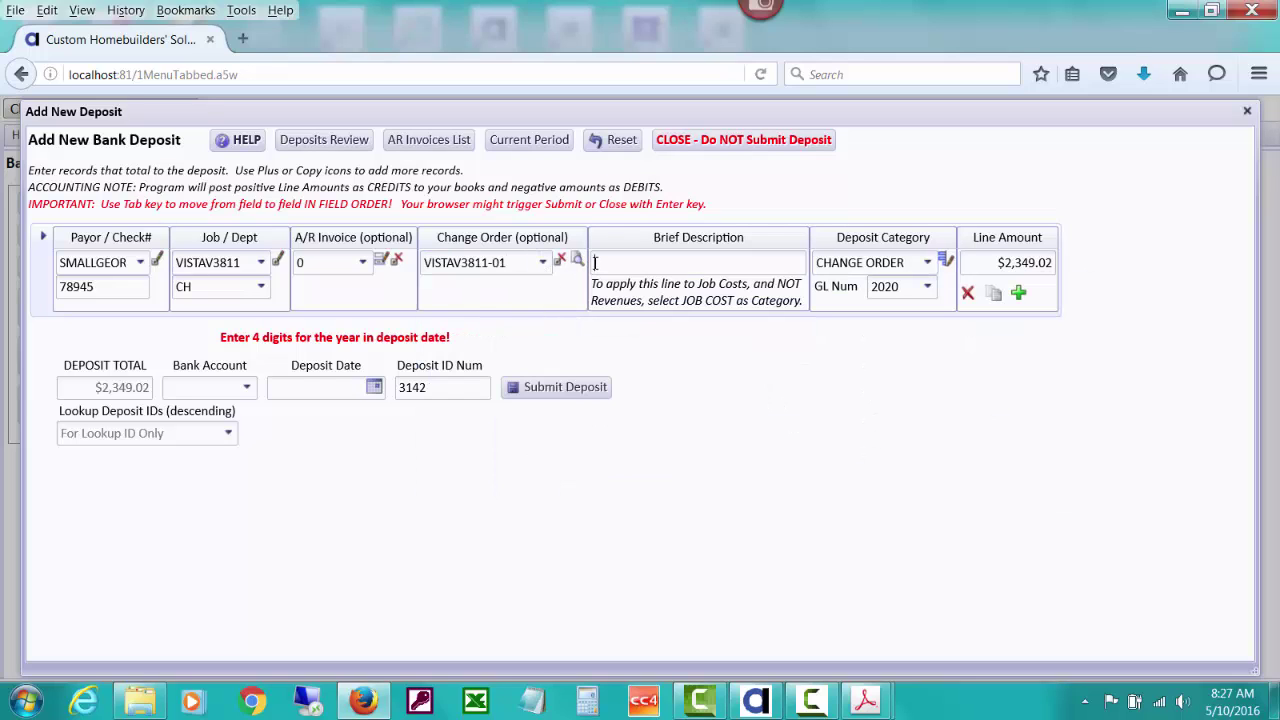
pyautogui.click(597, 263)
pyautogui.write('Small-Chg Ord 01 Pd Fr')
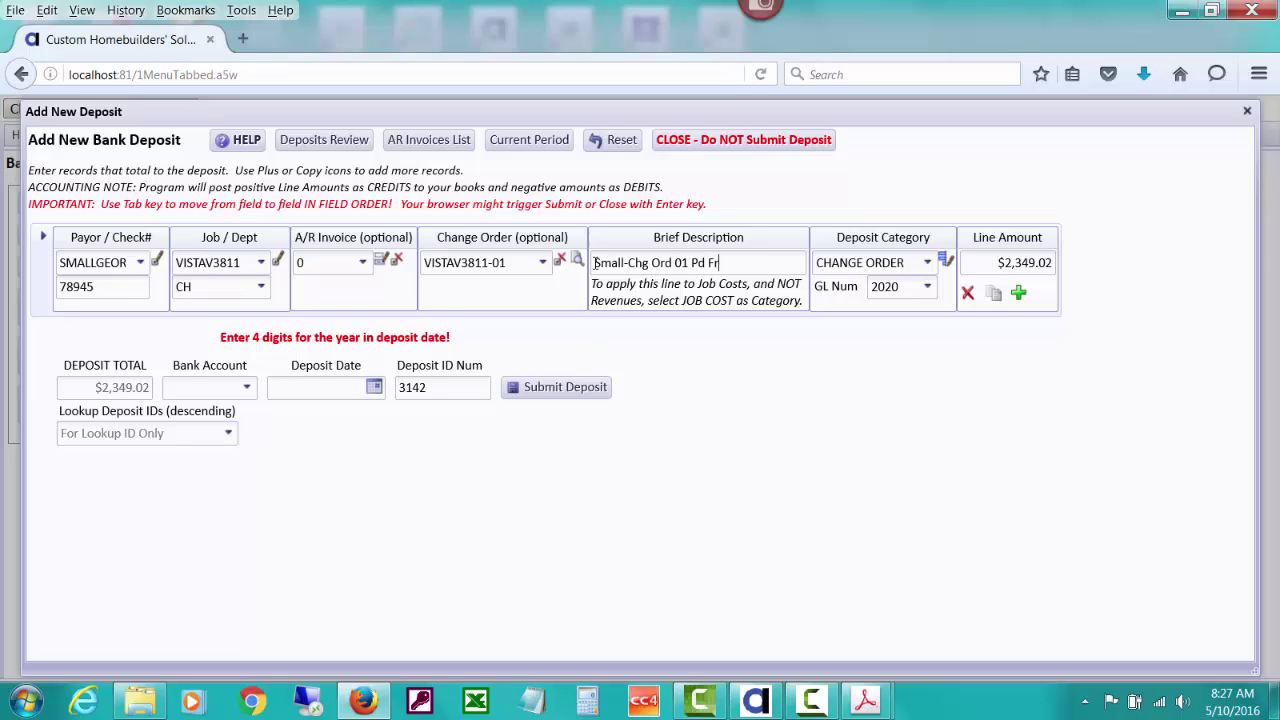
pyautogui.write('om Draw 1')
pyautogui.press('BackSpace')
pyautogui.write('2')
pyautogui.press('Tab')
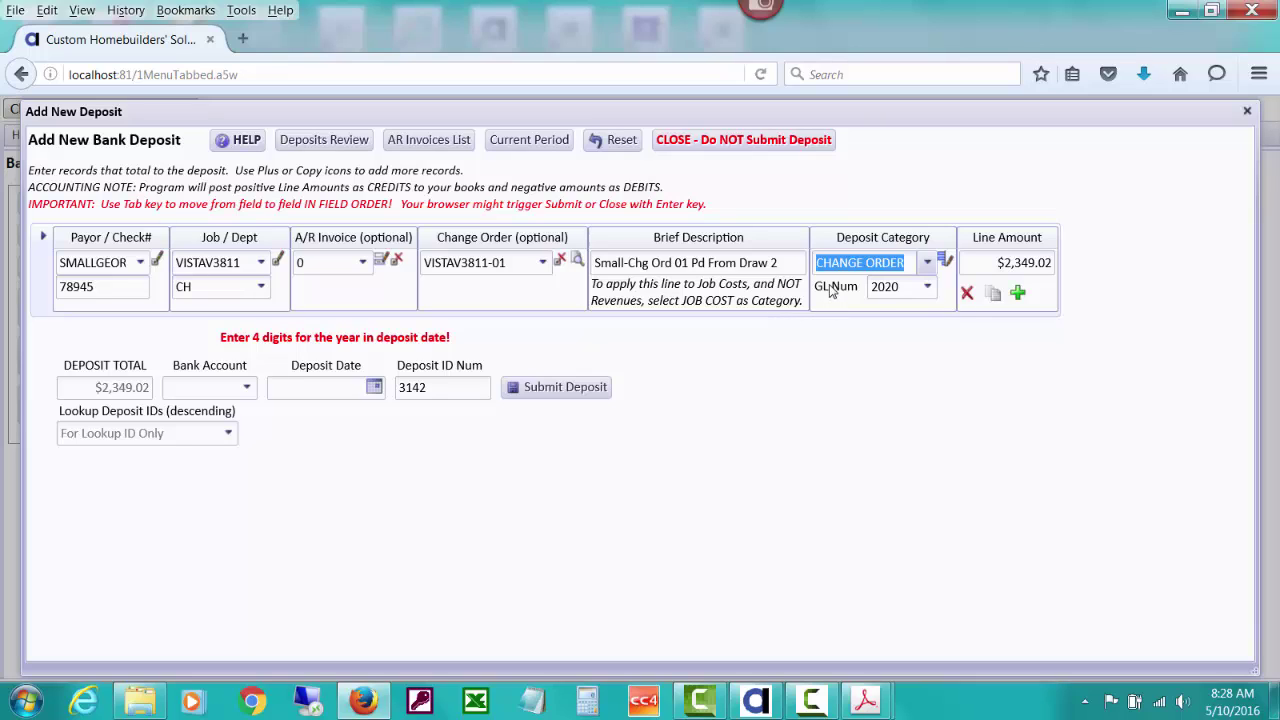
# Set the line's deposit category to INTERIM DRAW and check its GL account against the deposit category and account lists.
pyautogui.write('in')
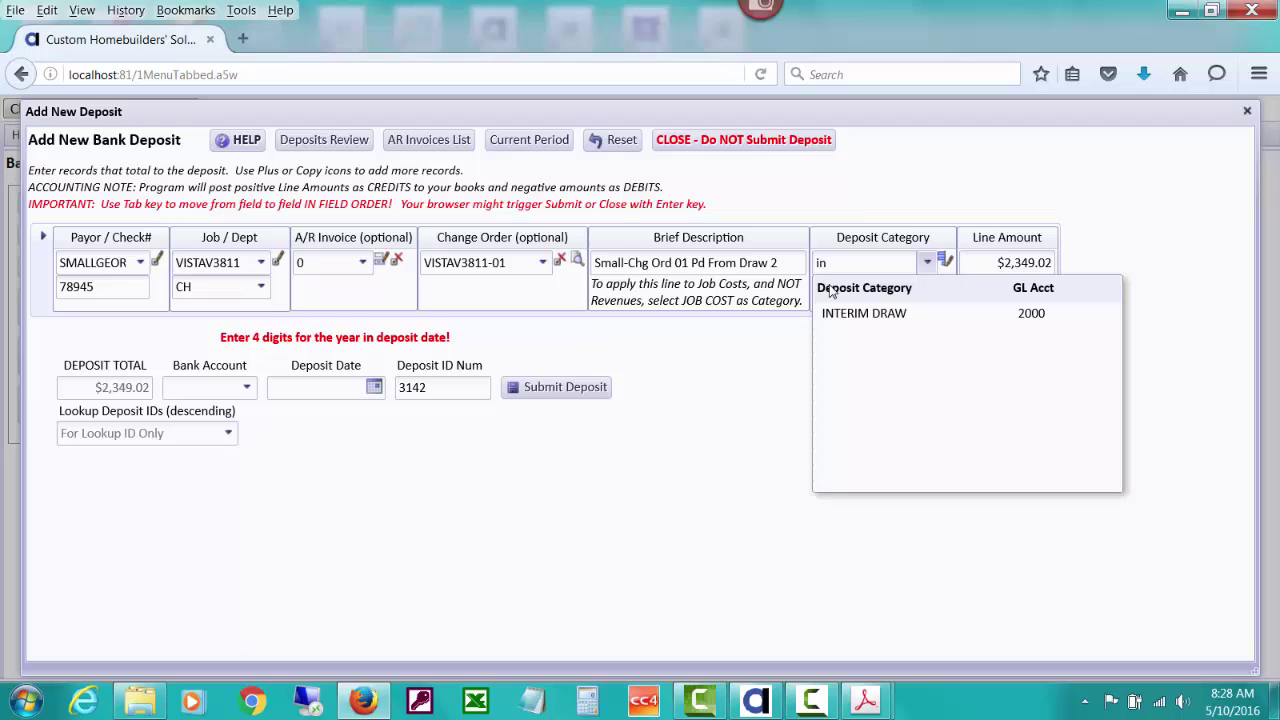
pyautogui.click(865, 315)
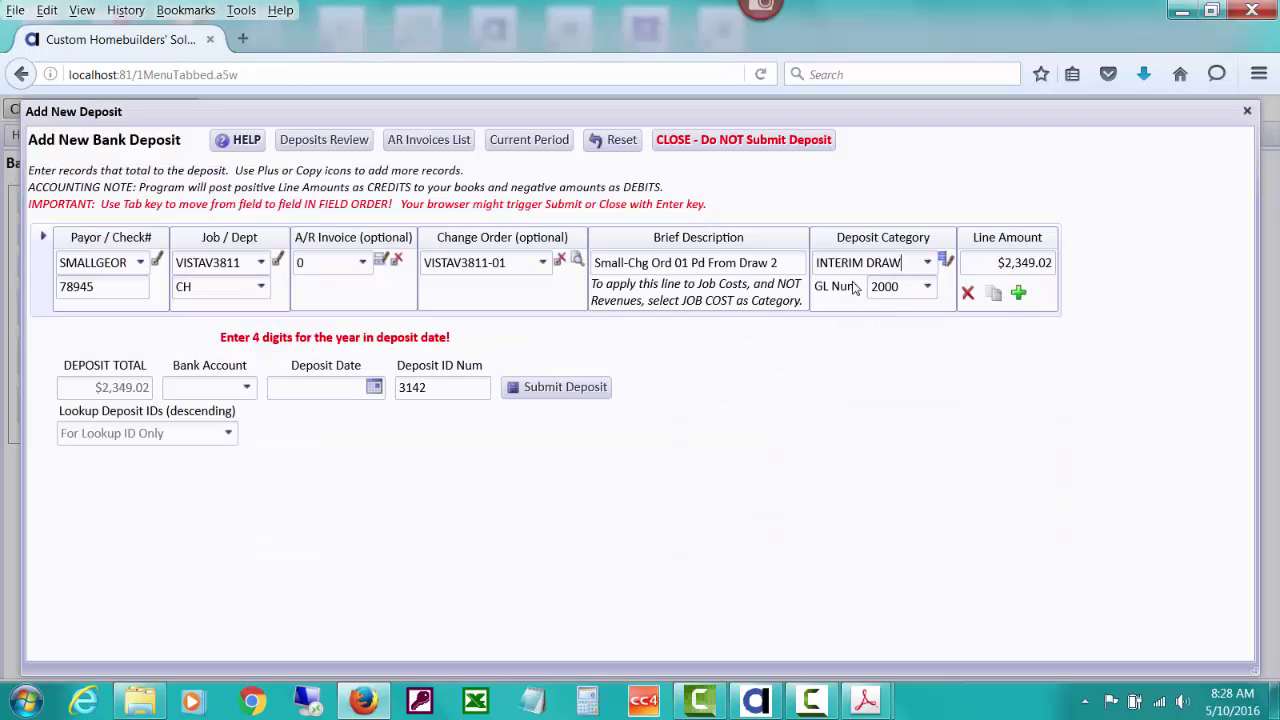
pyautogui.click(943, 262)
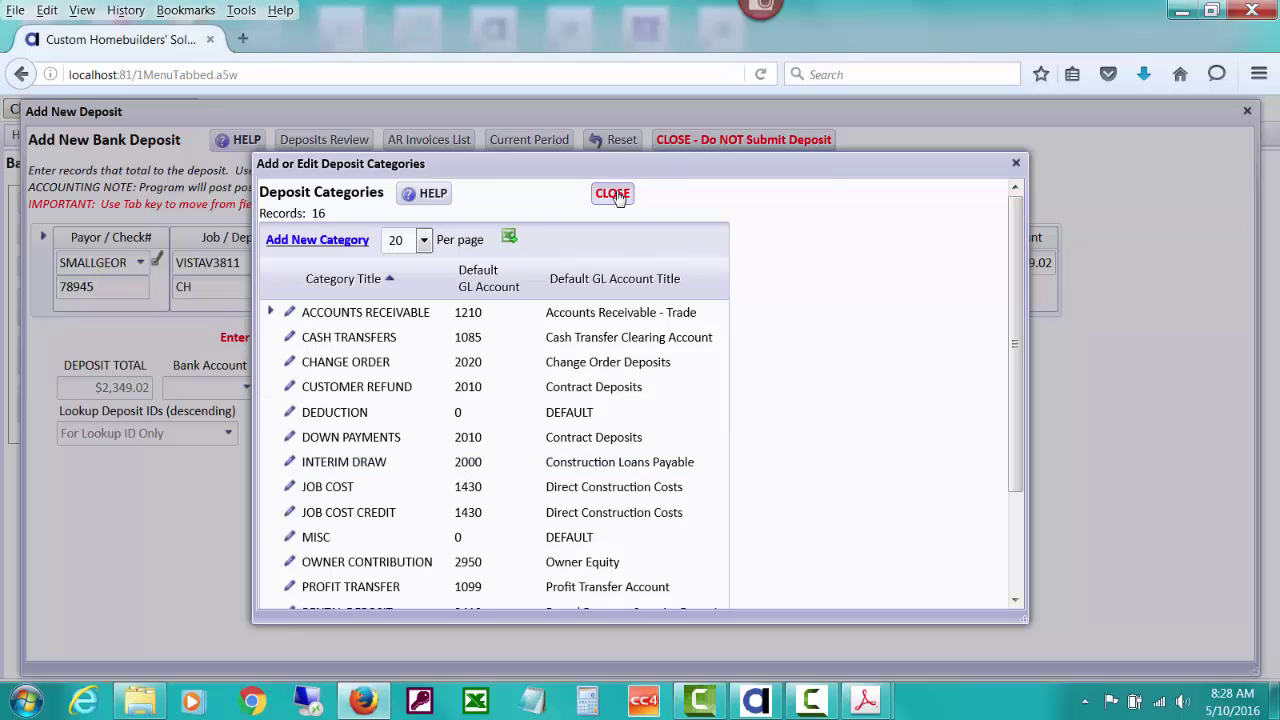
pyautogui.click(613, 194)
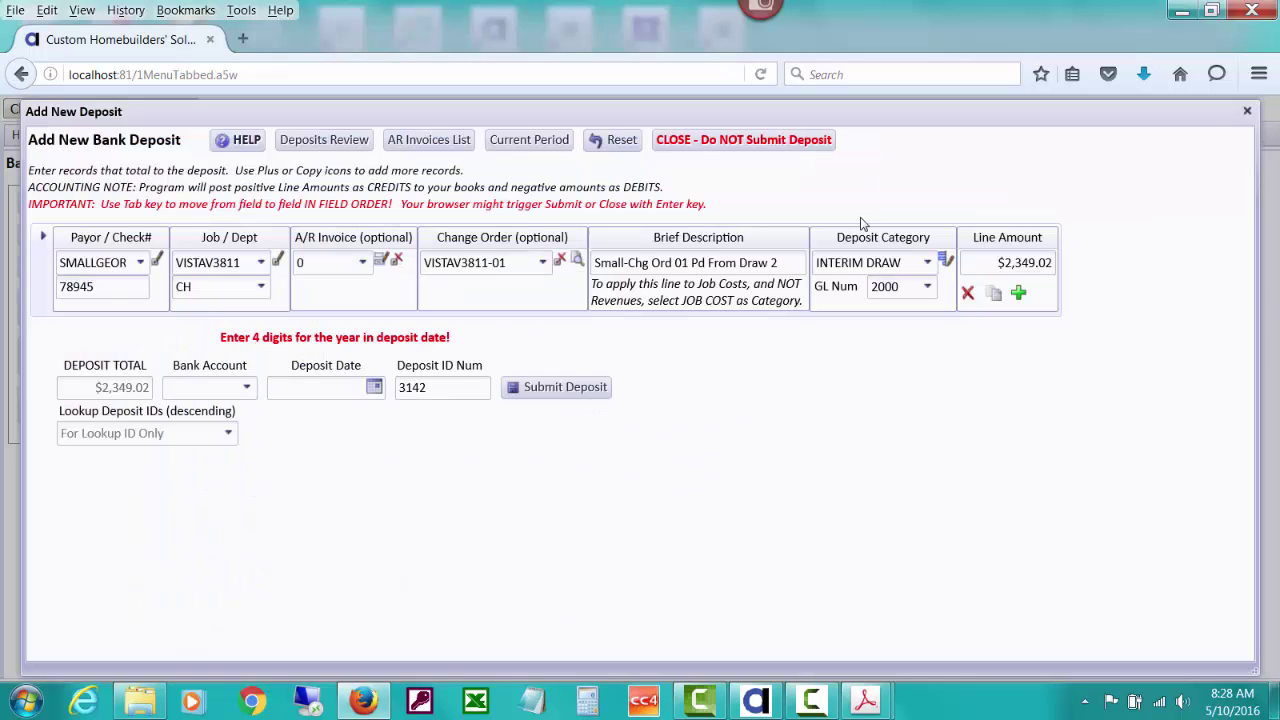
pyautogui.click(927, 289)
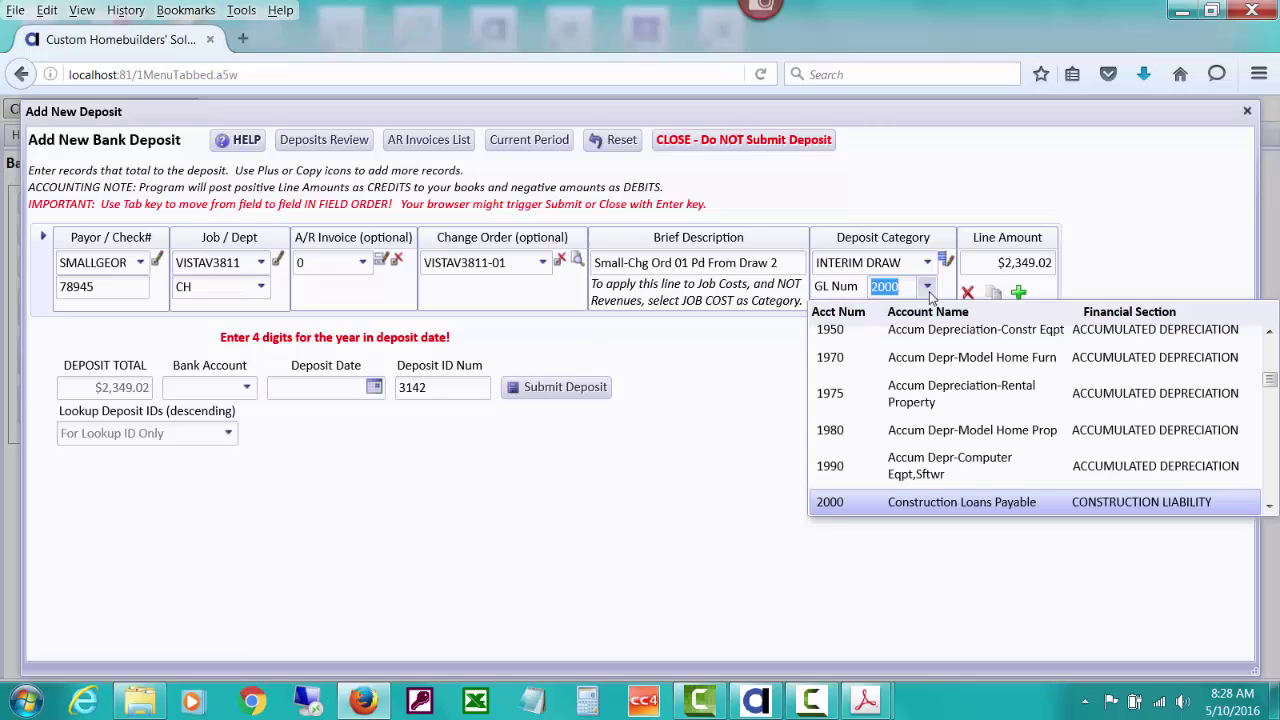
pyautogui.click(927, 289)
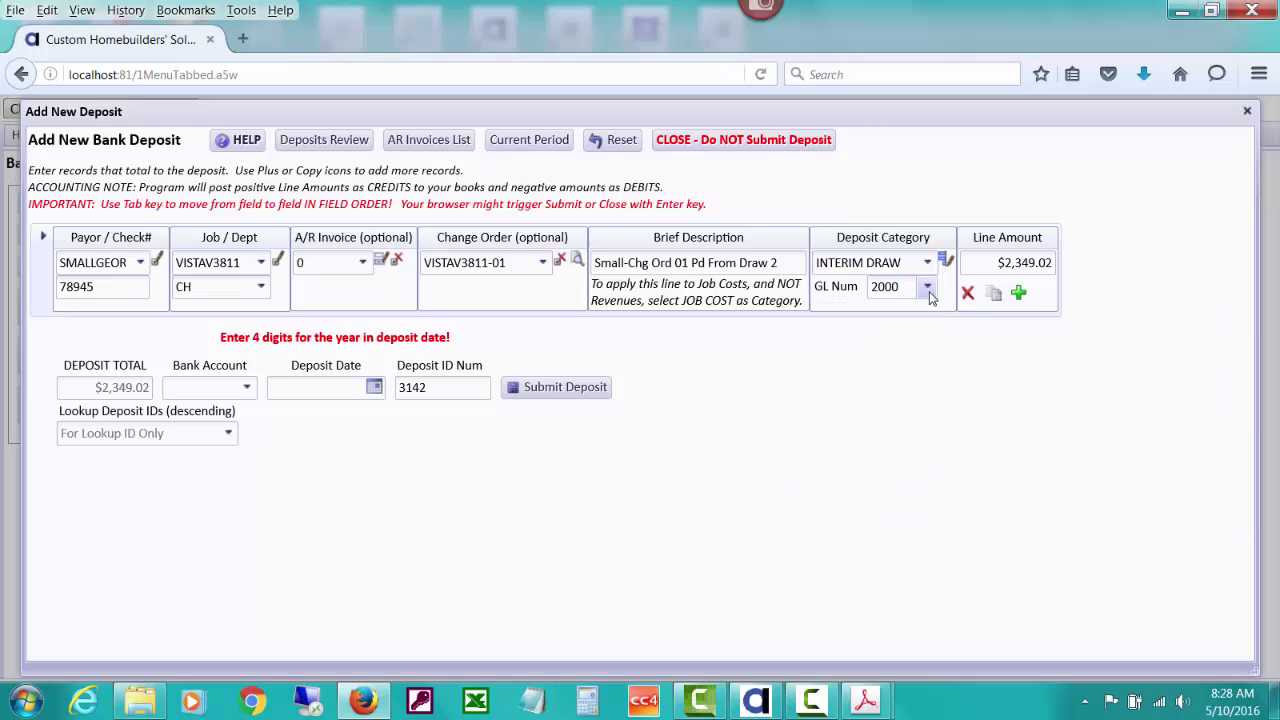
pyautogui.click(927, 289)
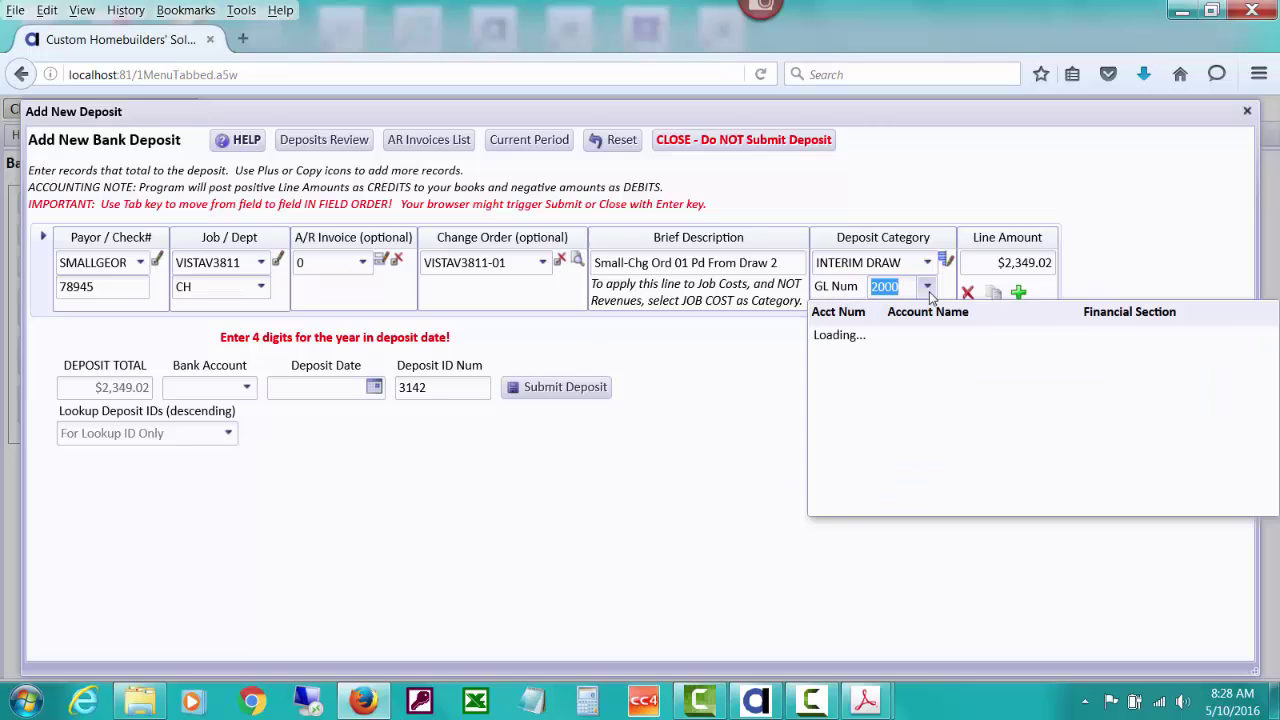
pyautogui.click(853, 288)
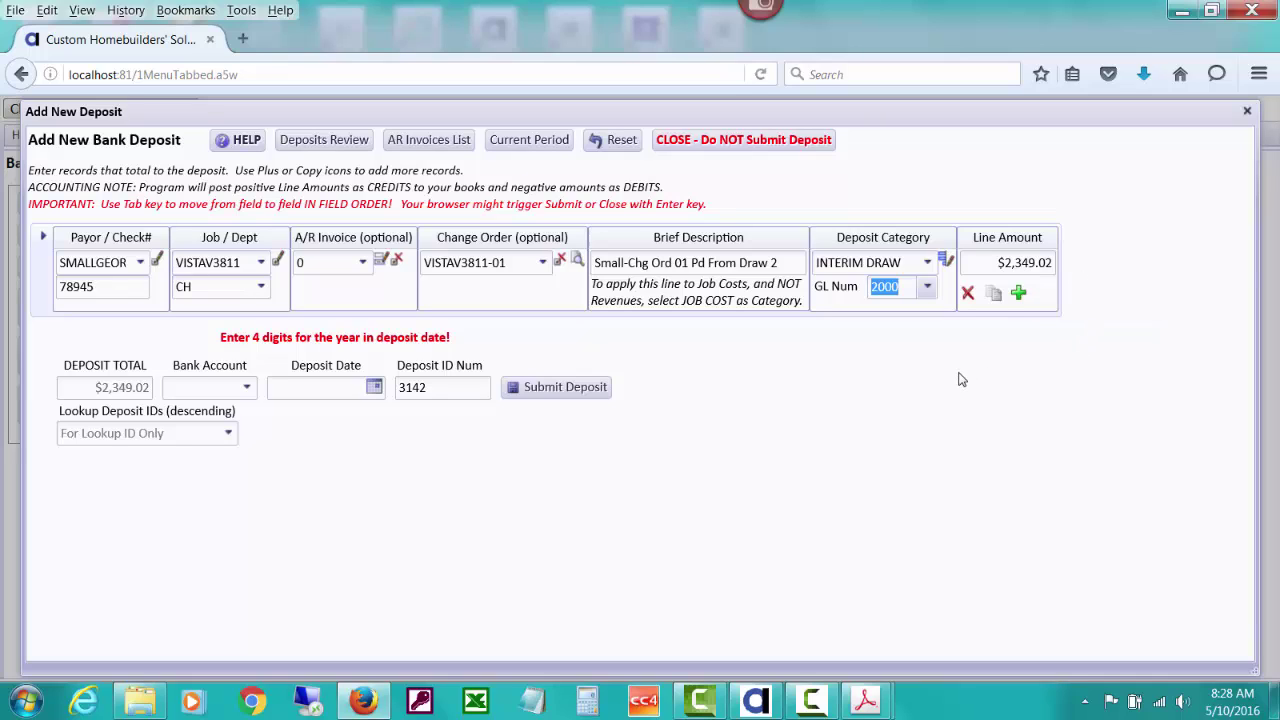
# Copy the first deposit line to a second line and apply change order VISTAV3811-03 to it.
pyautogui.click(993, 300)
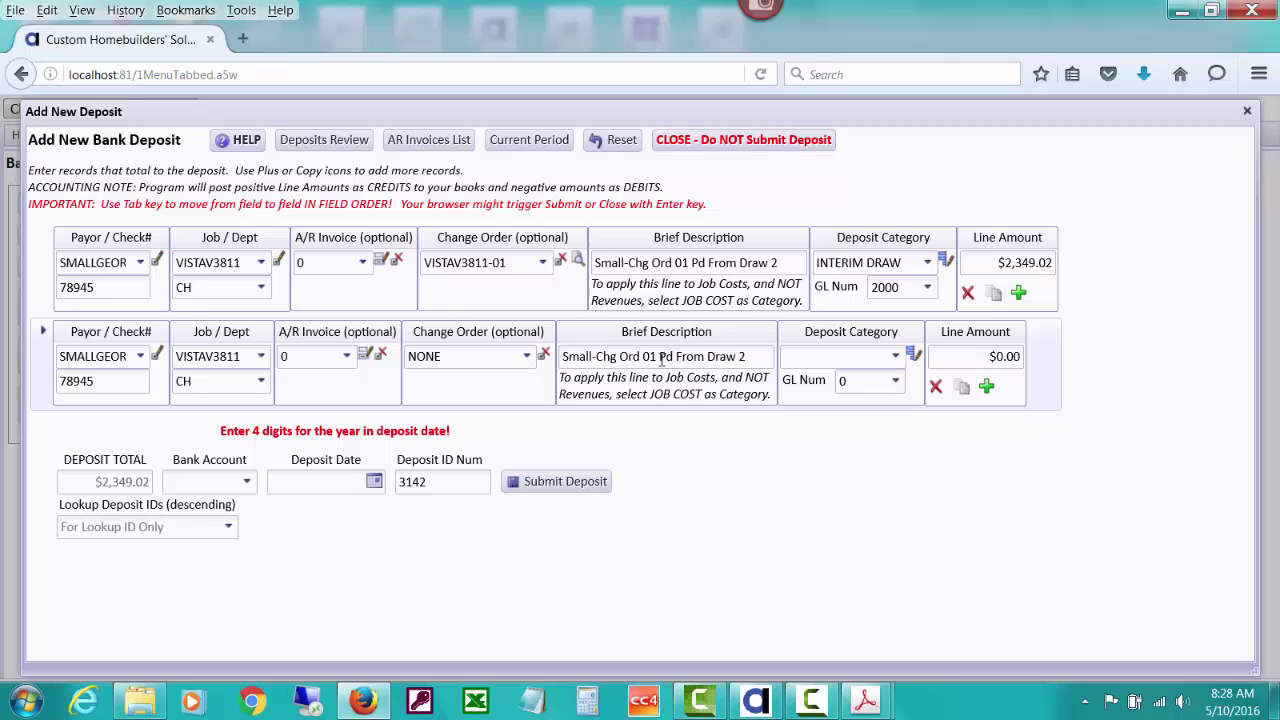
pyautogui.click(527, 357)
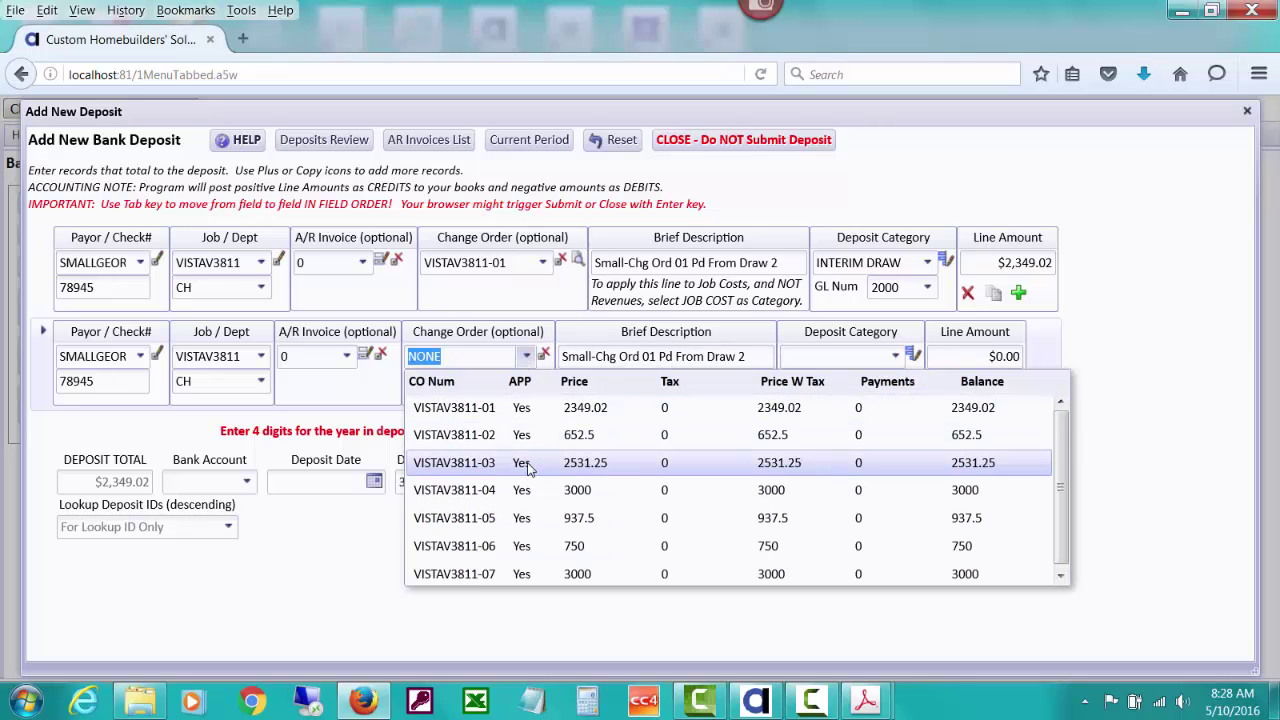
pyautogui.click(529, 463)
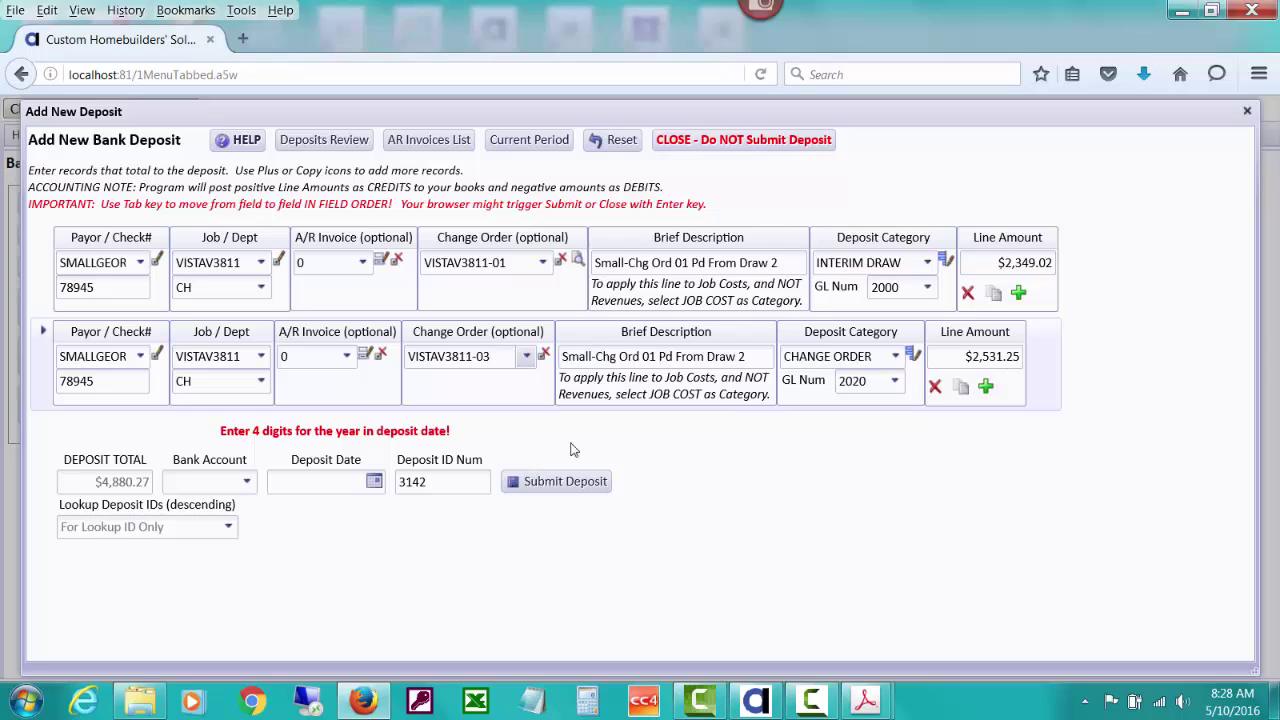
# Change the second line's description to refer to Chg Ord 03 and set its deposit category to INTERIM DRAW.
pyautogui.click(655, 356)
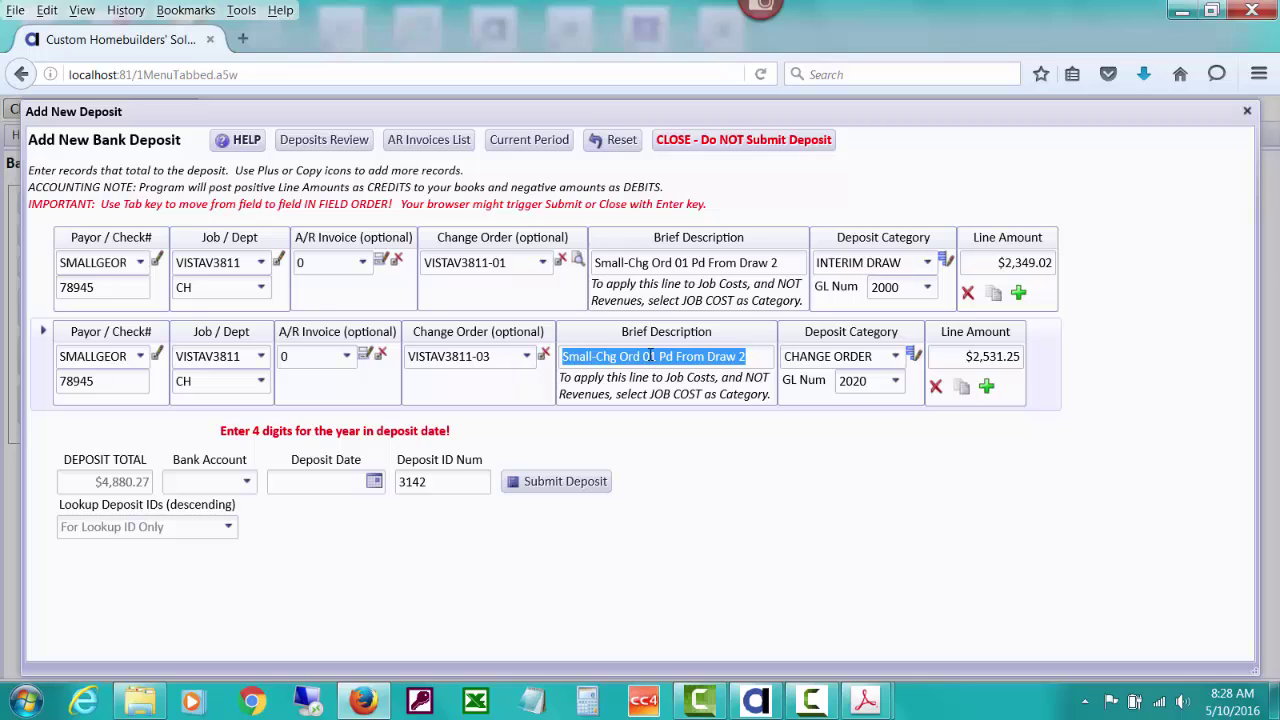
pyautogui.click(651, 356)
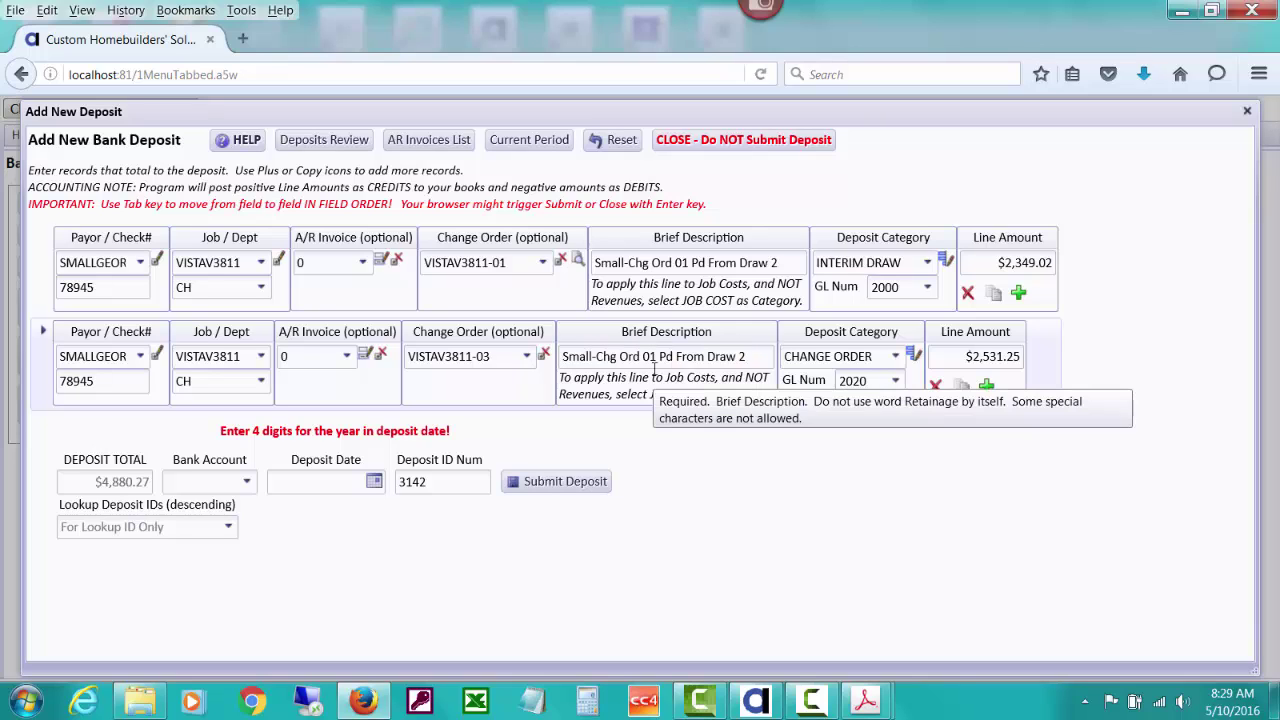
pyautogui.write('3')
pyautogui.press('Delete')
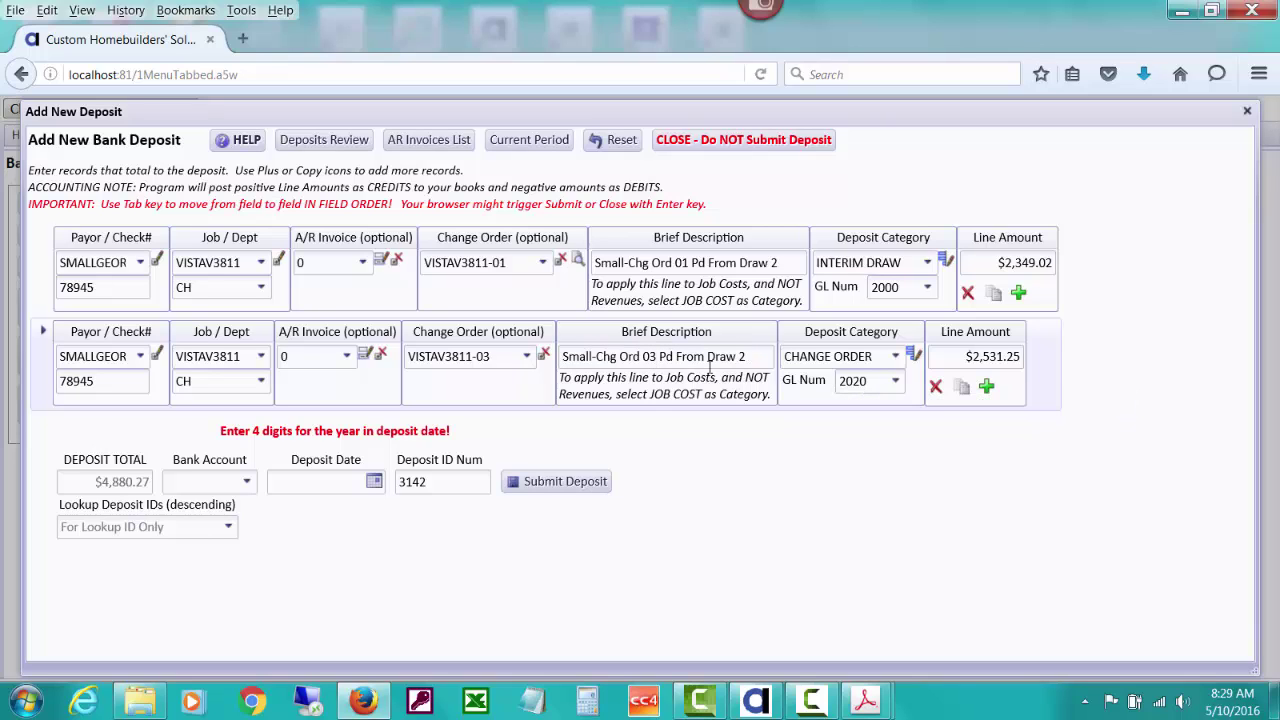
pyautogui.click(894, 358)
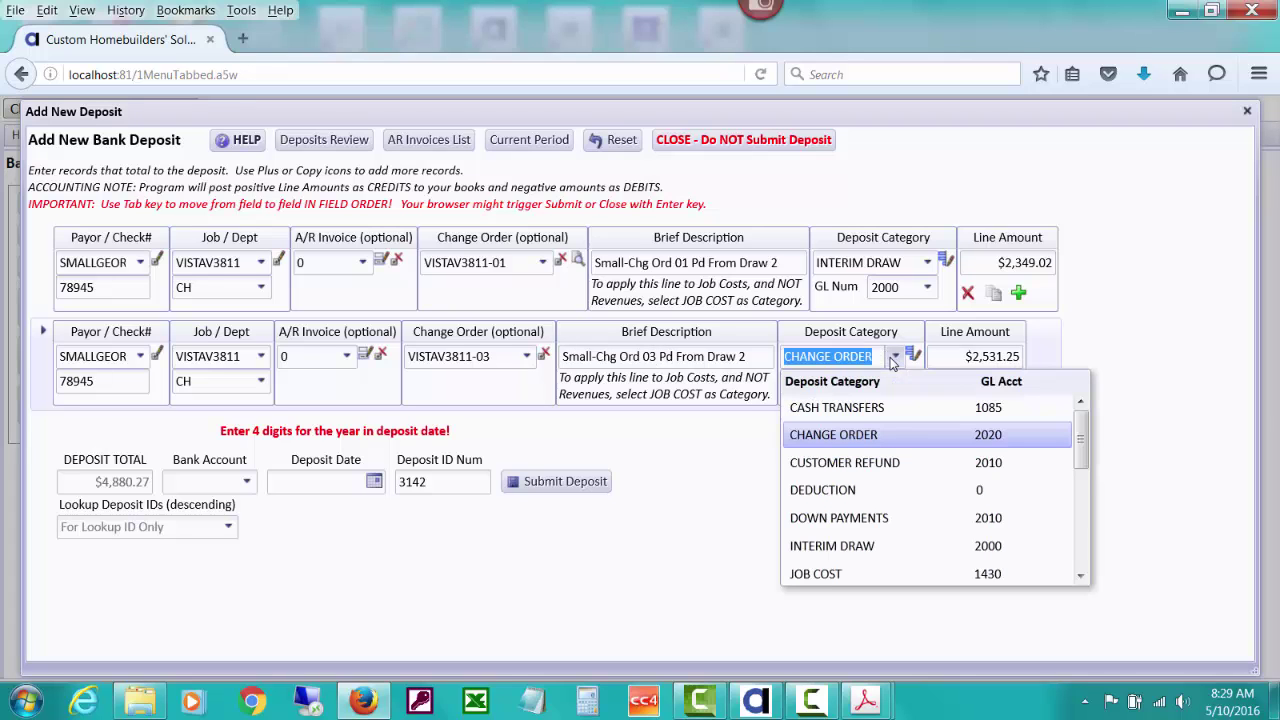
pyautogui.click(876, 548)
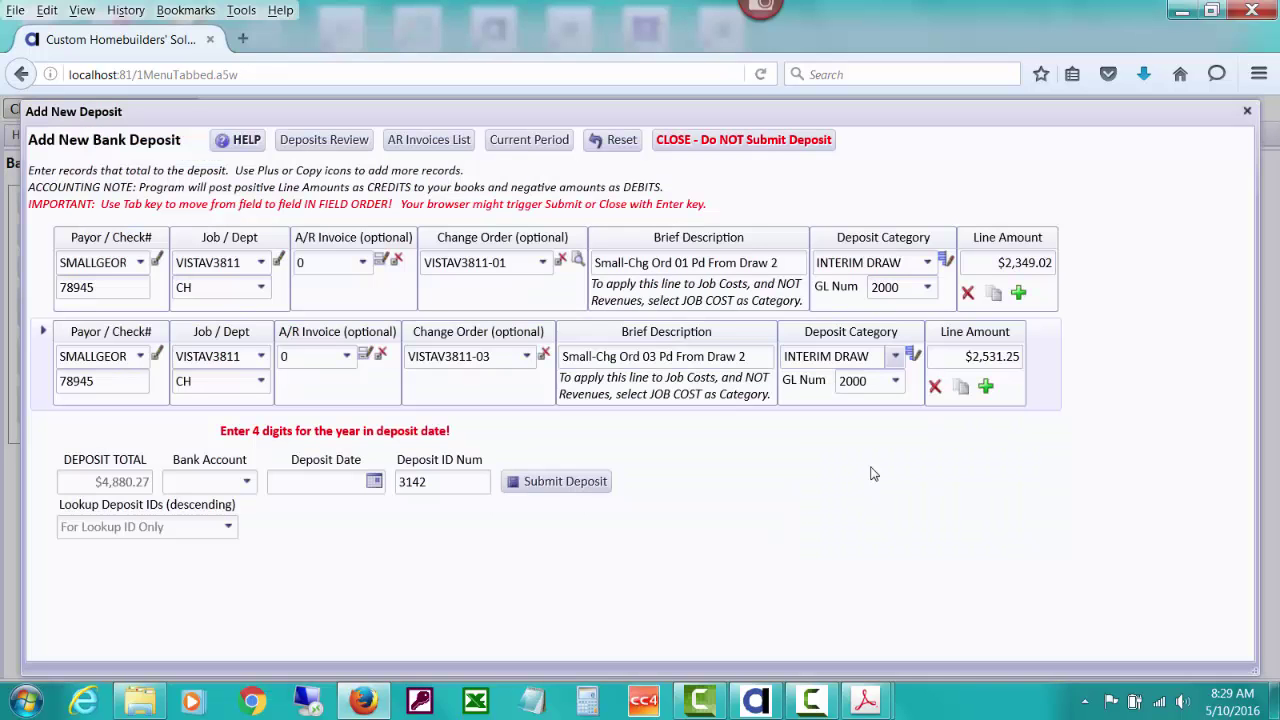
# Copy the second line to a third line and replace the description text after the buyer's surname with "Draw 2 Balance".
pyautogui.click(959, 389)
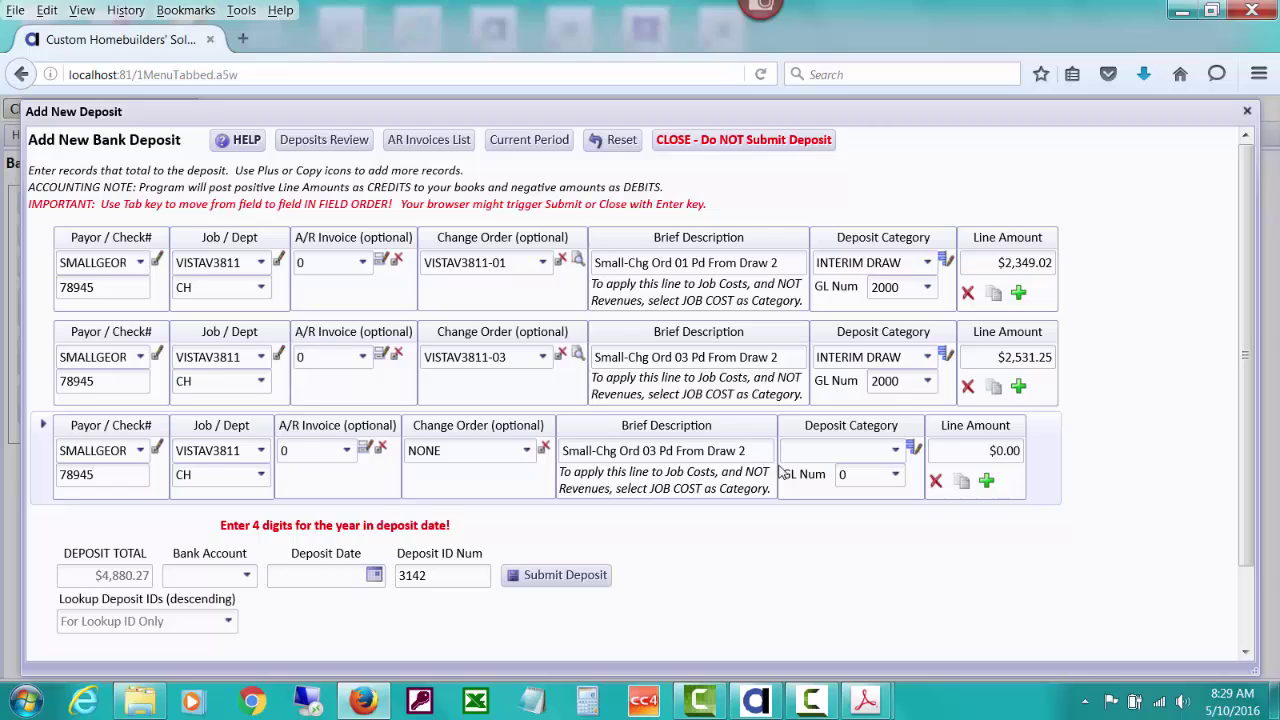
pyautogui.click(597, 450)
pyautogui.click(597, 450)
pyautogui.moveTo(599, 449); pyautogui.dragTo(754, 447)
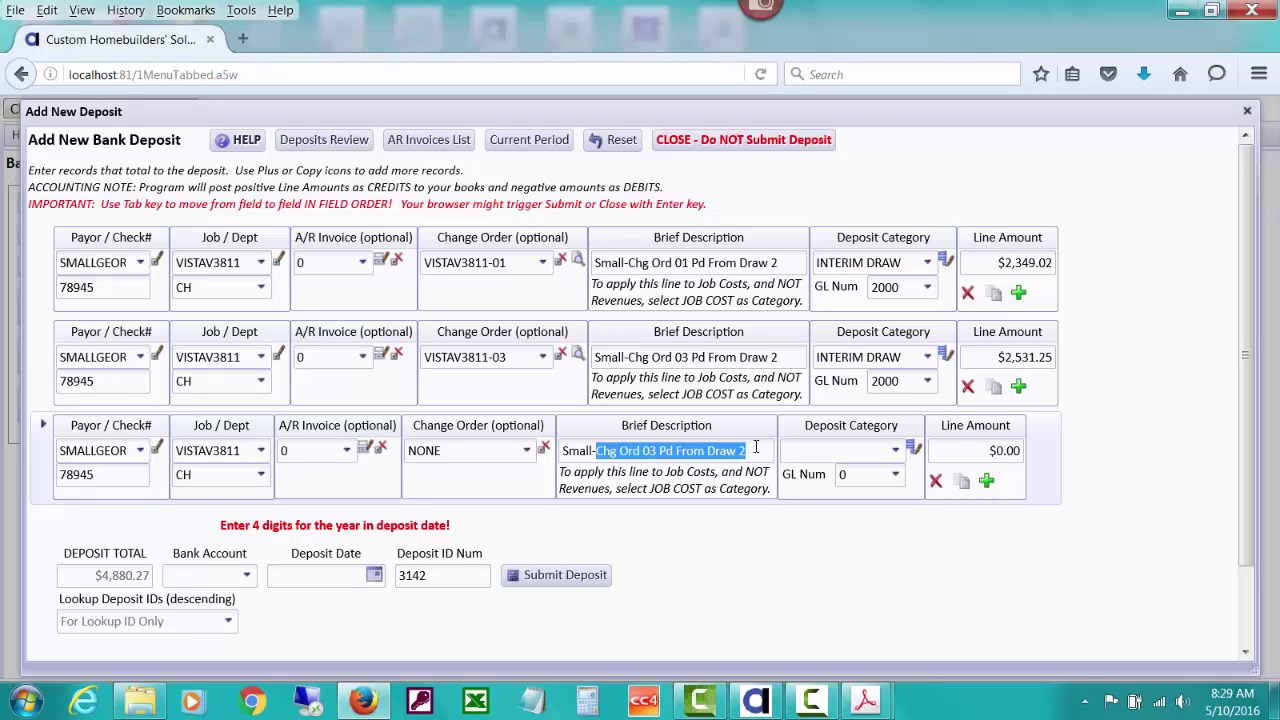
pyautogui.write('Draw 2 Balance')
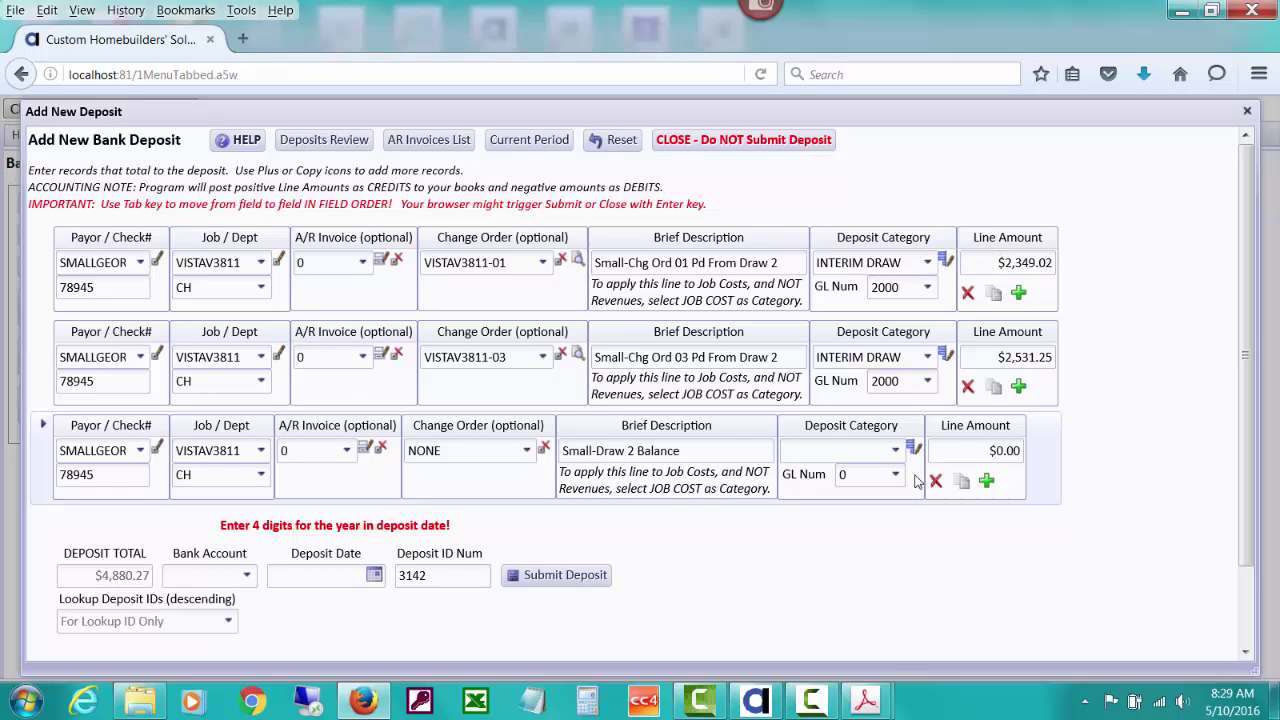
# Bring up the Interim Draw Request 2 PDF, enter its total of 80477.39 in Calculator and close the PDF.
pyautogui.moveTo(882, 697)
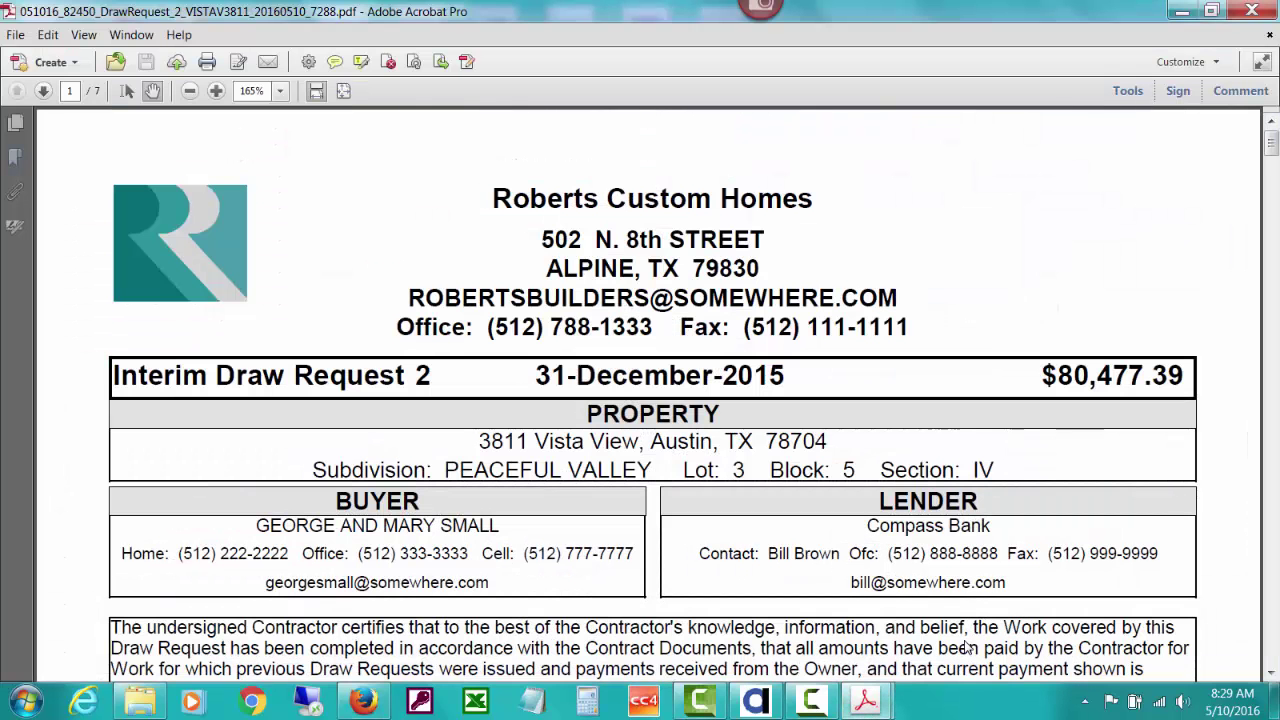
pyautogui.click(975, 600)
pyautogui.click(588, 704)
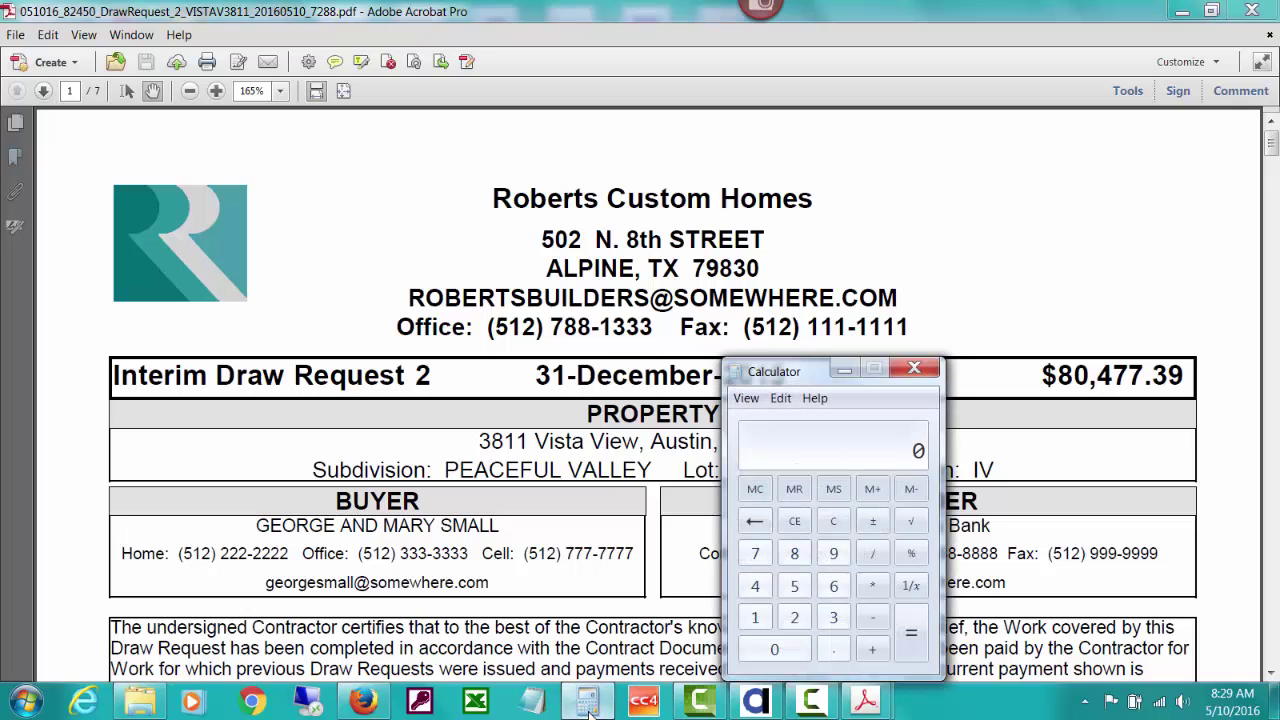
pyautogui.write('80477.39')
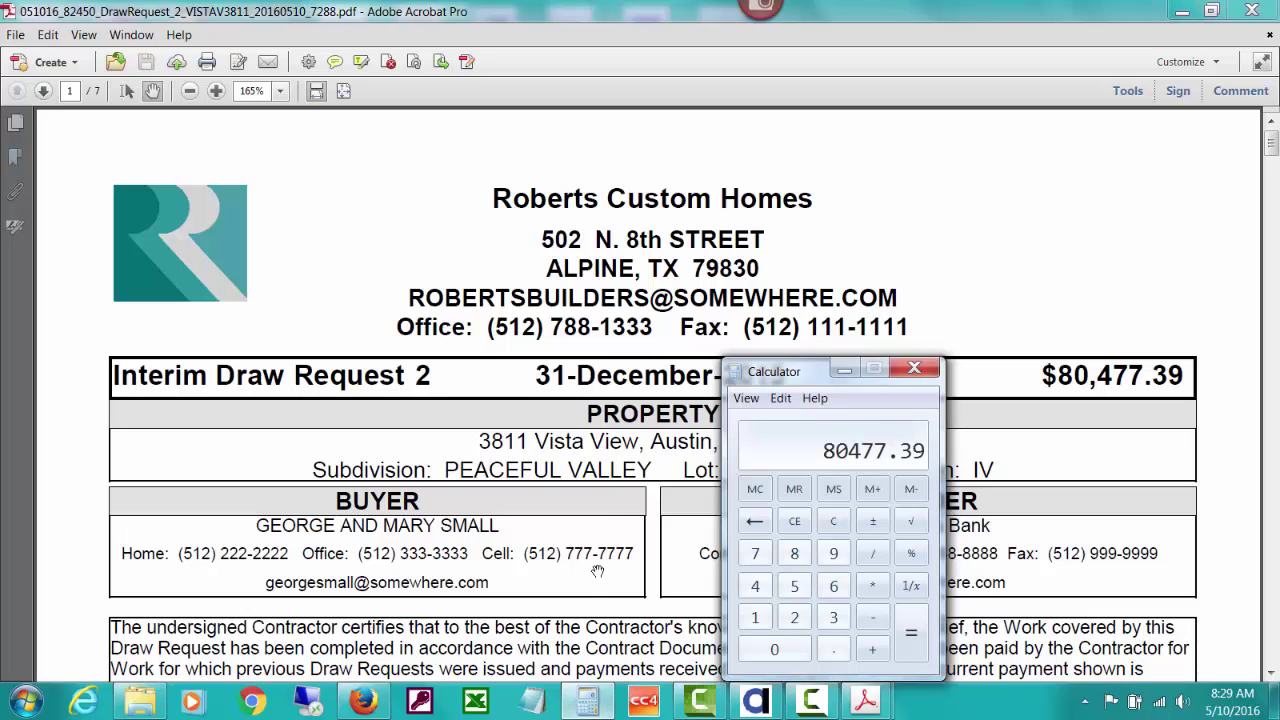
pyautogui.click(844, 370)
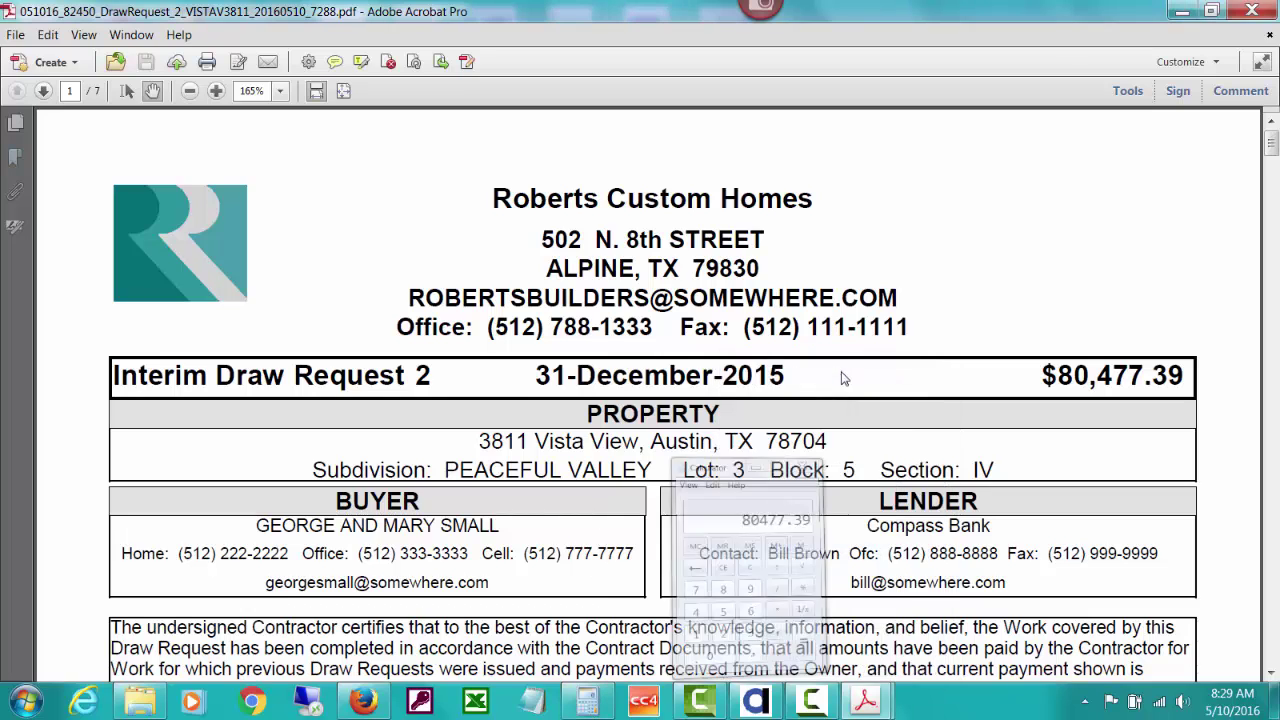
pyautogui.click(1251, 10)
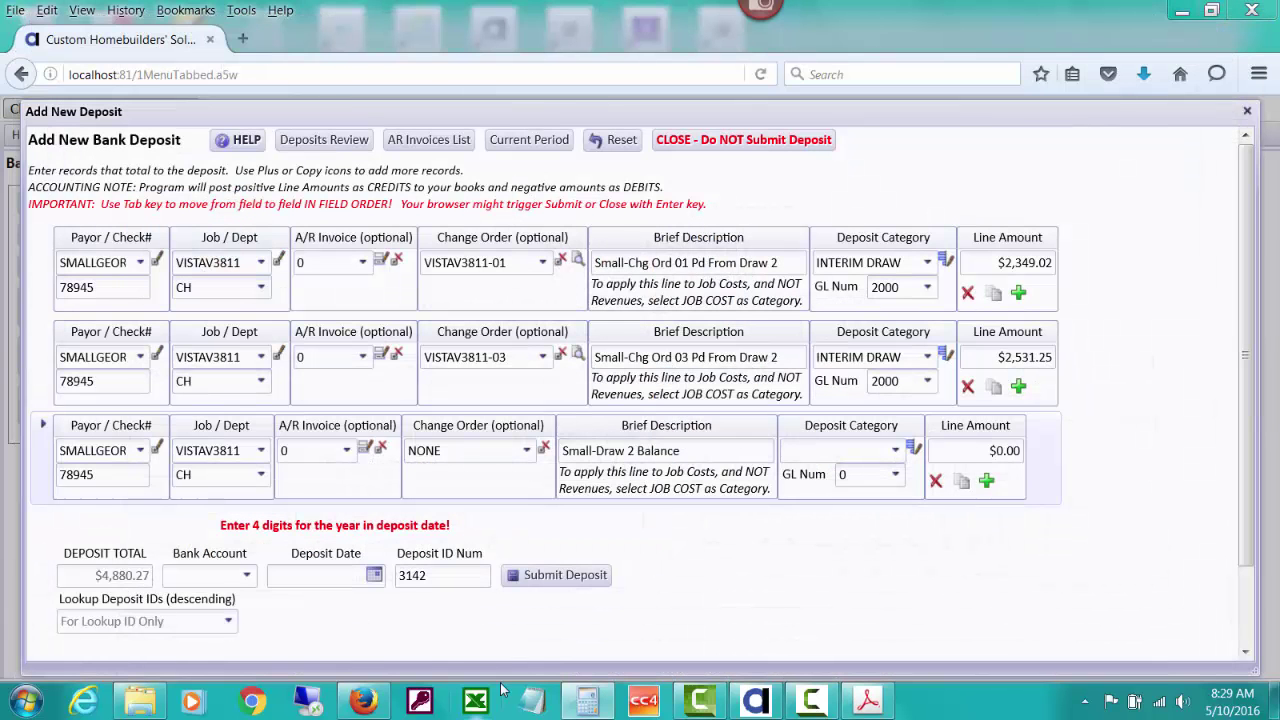
# Subtract the current deposit total of 4880.27 from the draw amount in Calculator to get the balance.
pyautogui.click(588, 703)
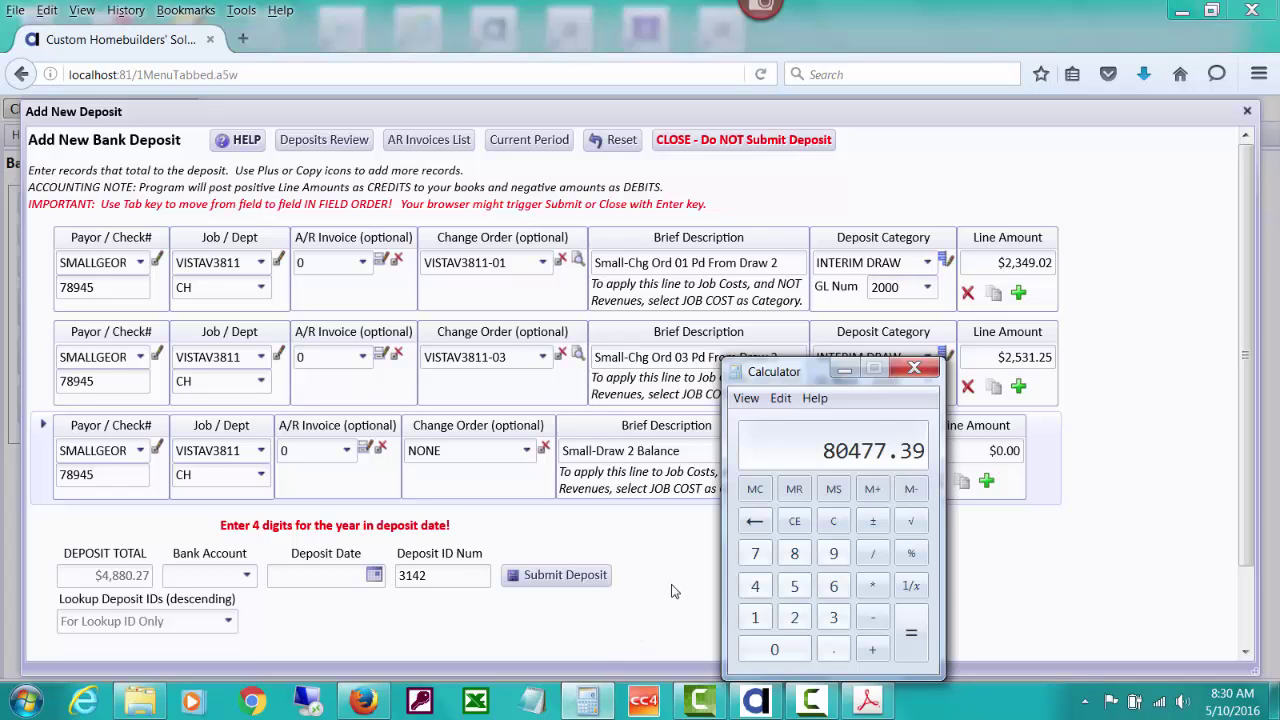
pyautogui.press('-')
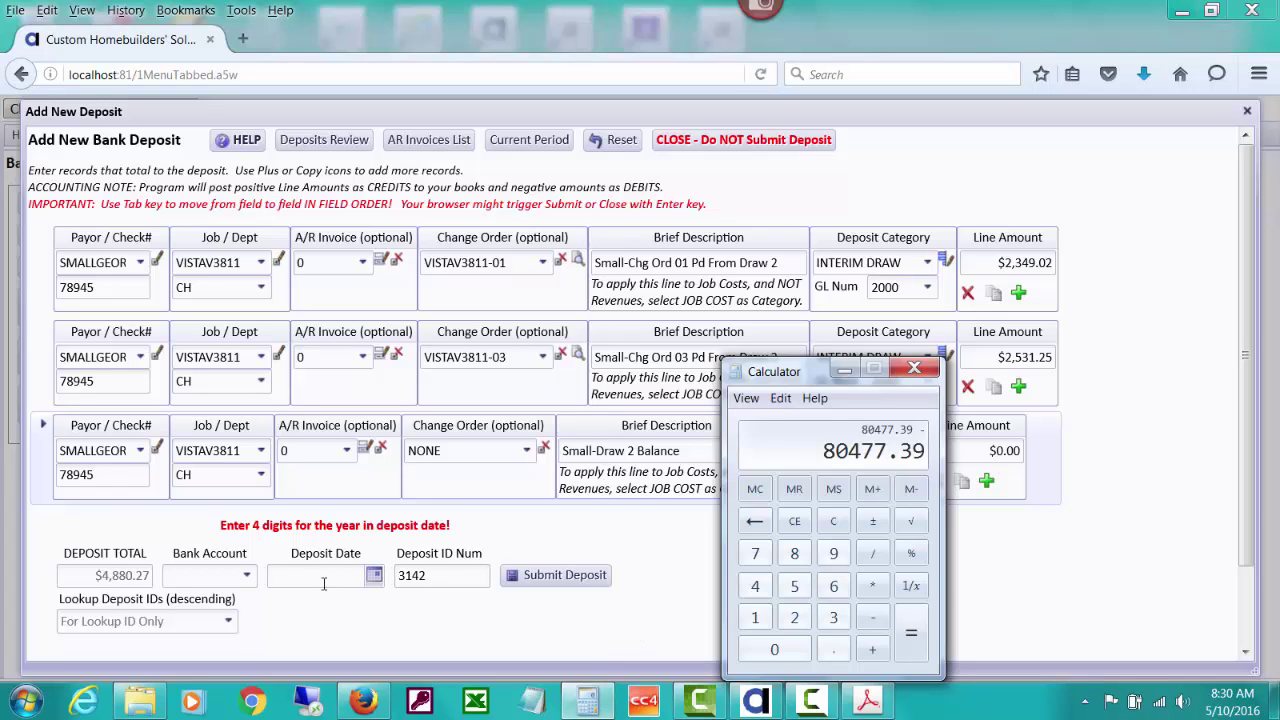
pyautogui.write('4880.27')
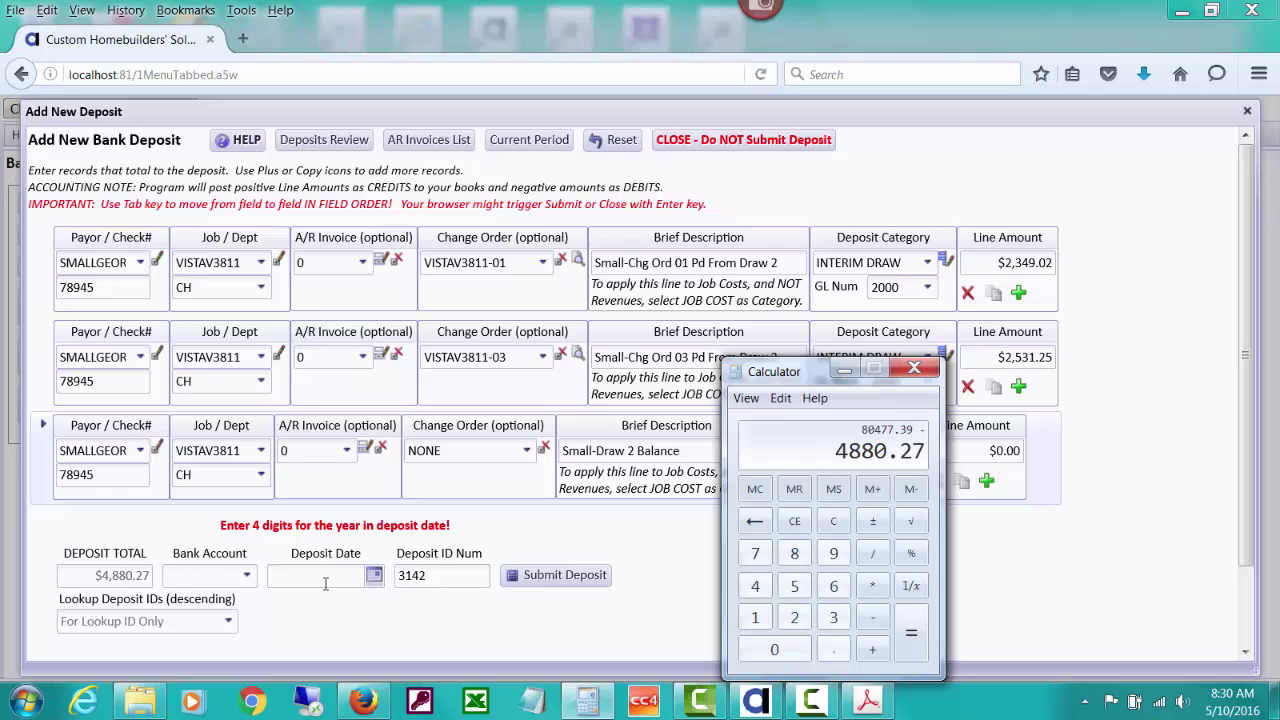
pyautogui.press('Return')
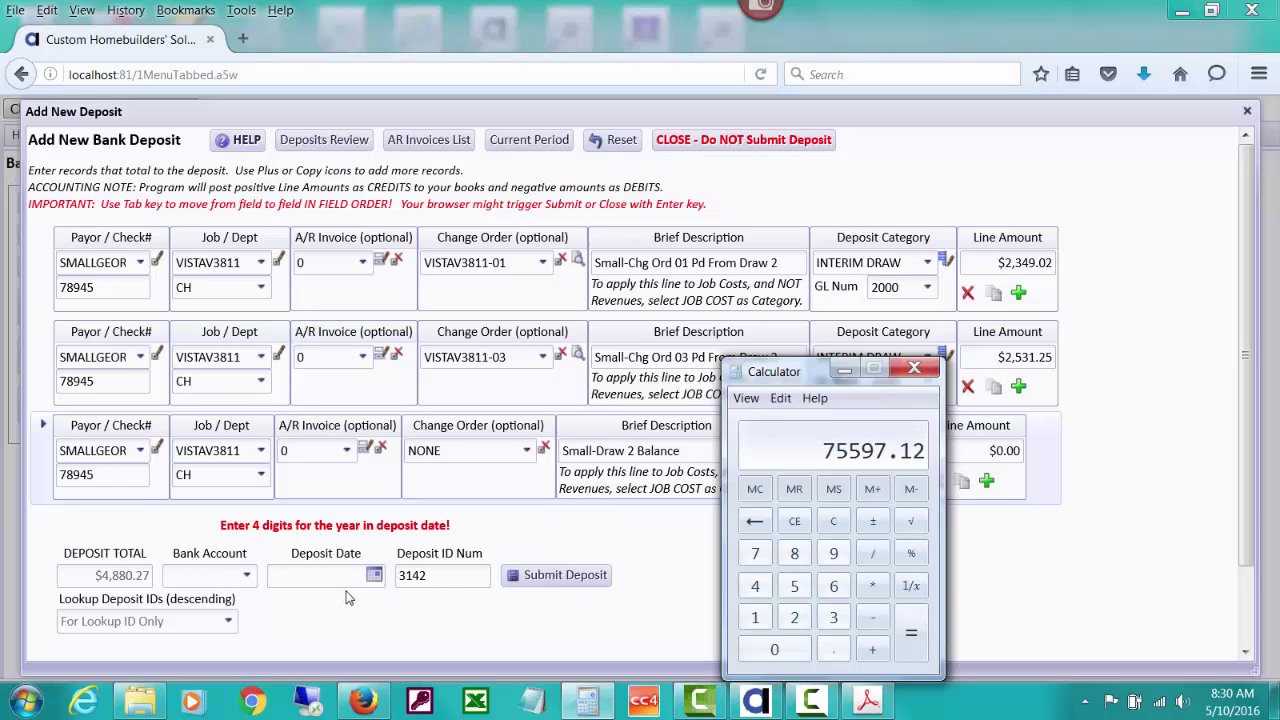
pyautogui.click(844, 370)
# Set the third deposit line's amount to 75,597.12, recheck it against Calculator, and set its deposit category to INTERIM DRAW.
pyautogui.click(944, 449)
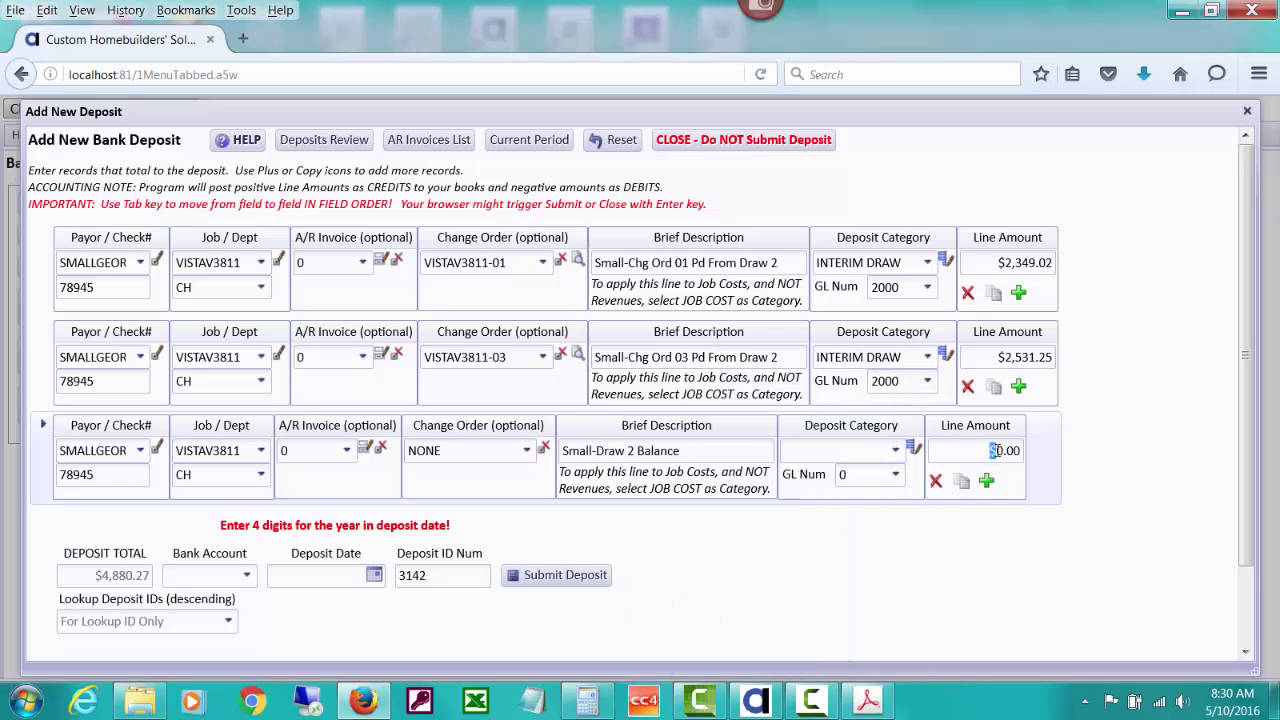
pyautogui.write('75,597.12')
pyautogui.press('Tab')
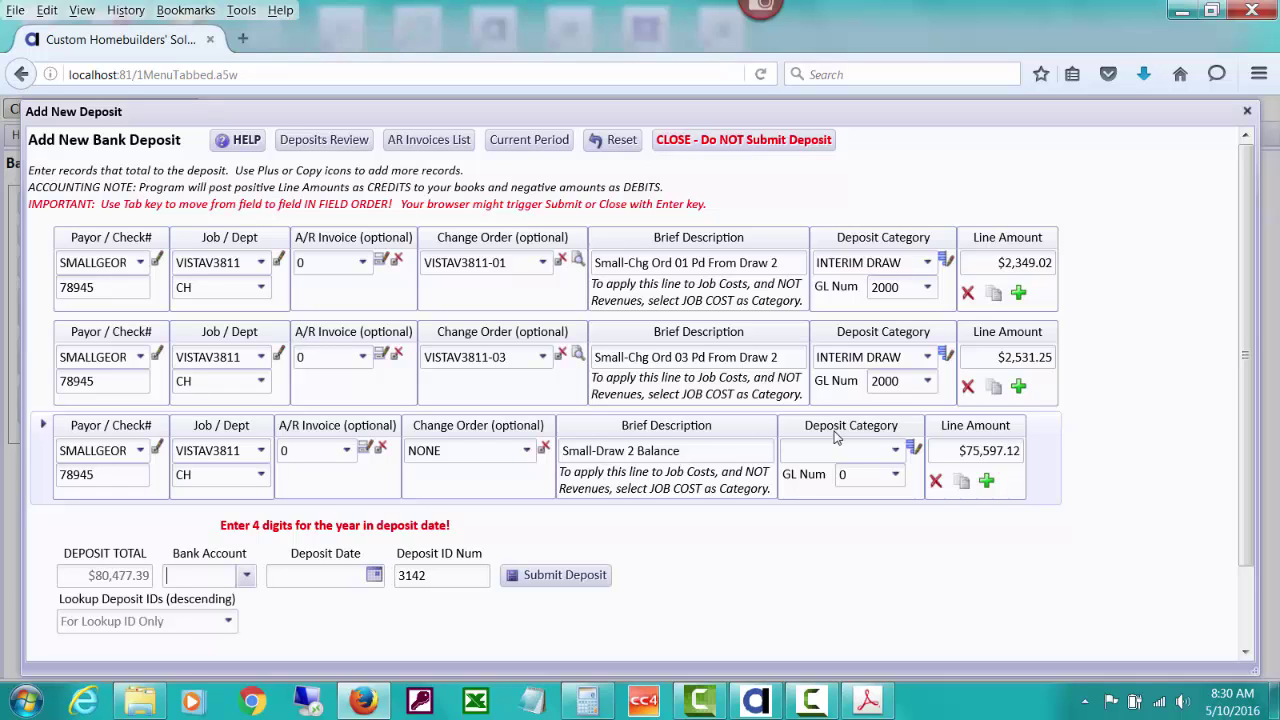
pyautogui.click(598, 700)
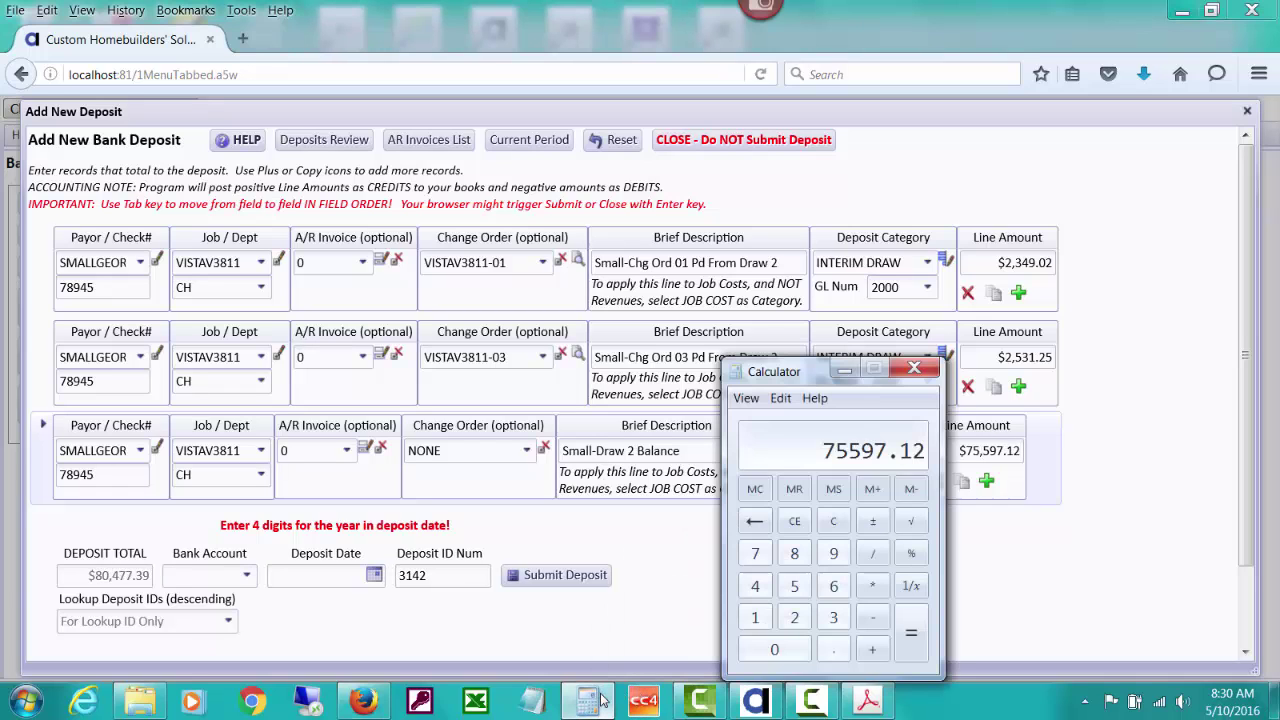
pyautogui.click(845, 372)
pyautogui.click(812, 452)
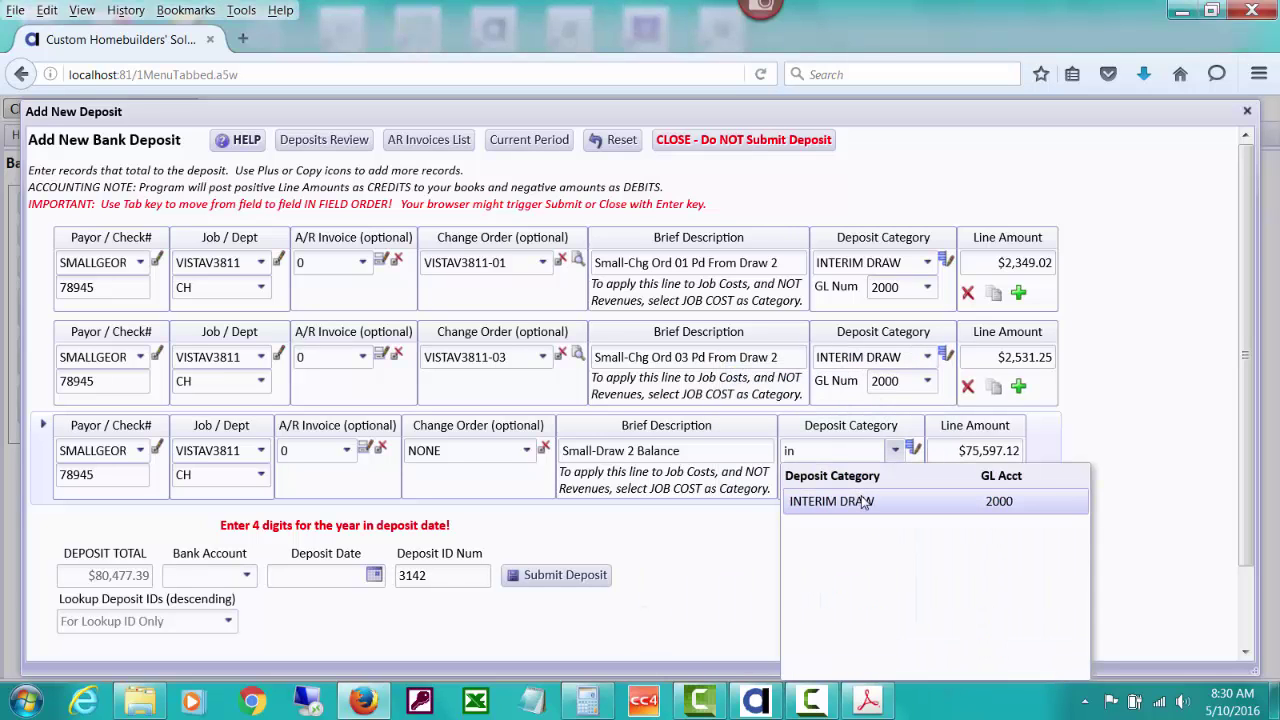
pyautogui.click(858, 500)
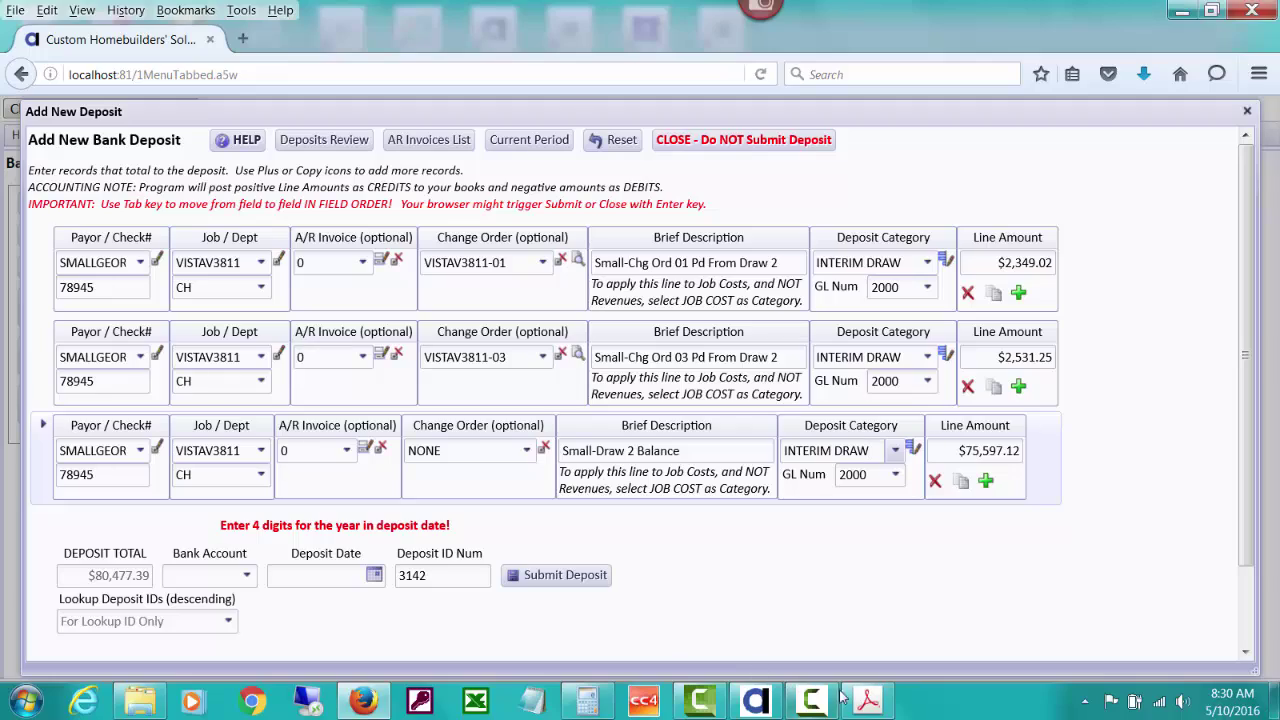
# Look at the start of the Costs Detail For Draw Number 2 PDF in Acrobat and return to the deposit form.
pyautogui.click(870, 701)
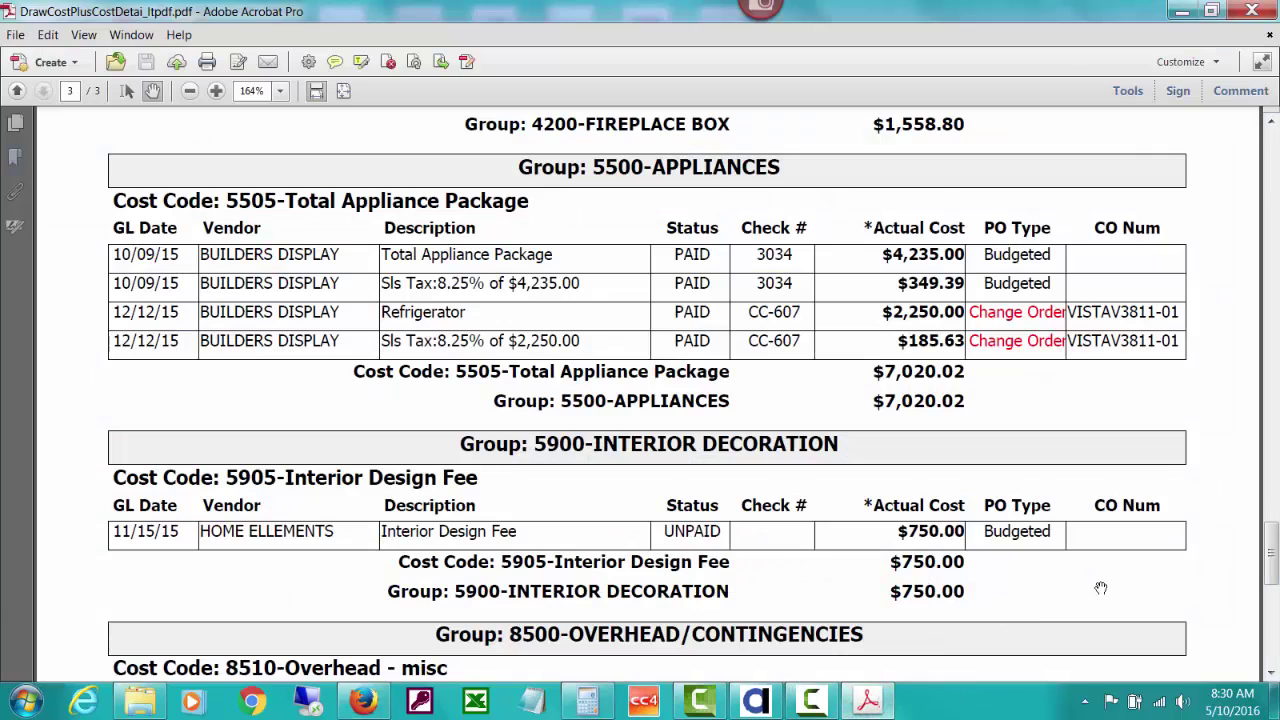
pyautogui.moveTo(1273, 570); pyautogui.dragTo(1274, 150)
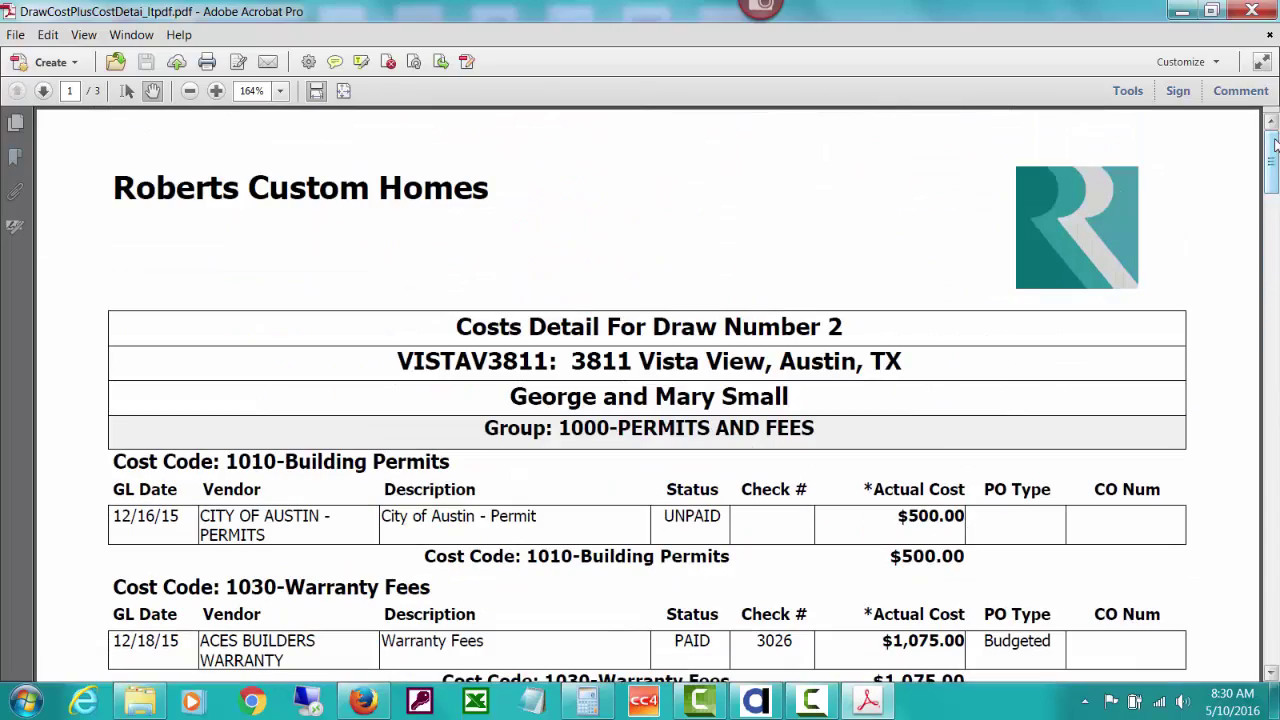
pyautogui.click(1182, 18)
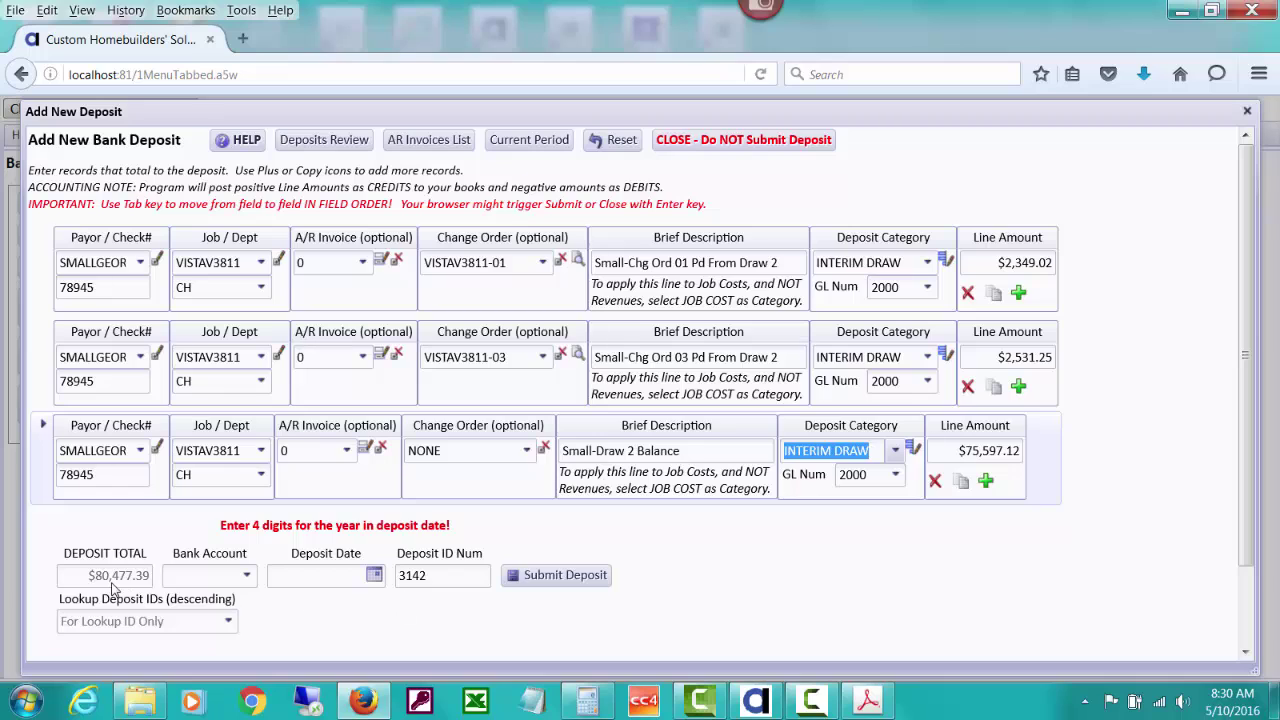
# Choose 1015-Cash-BOA Construction as the deposit's bank account and set the deposit date to 01/04/2016.
pyautogui.click(173, 580)
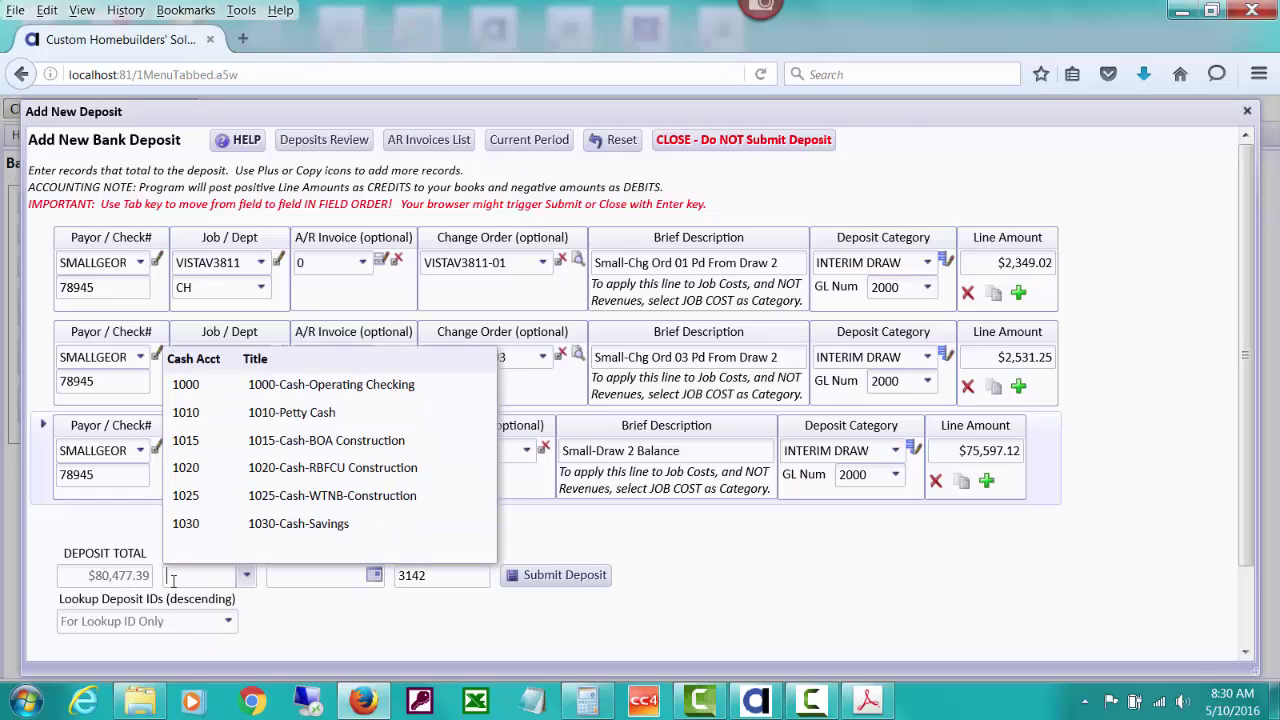
pyautogui.click(232, 447)
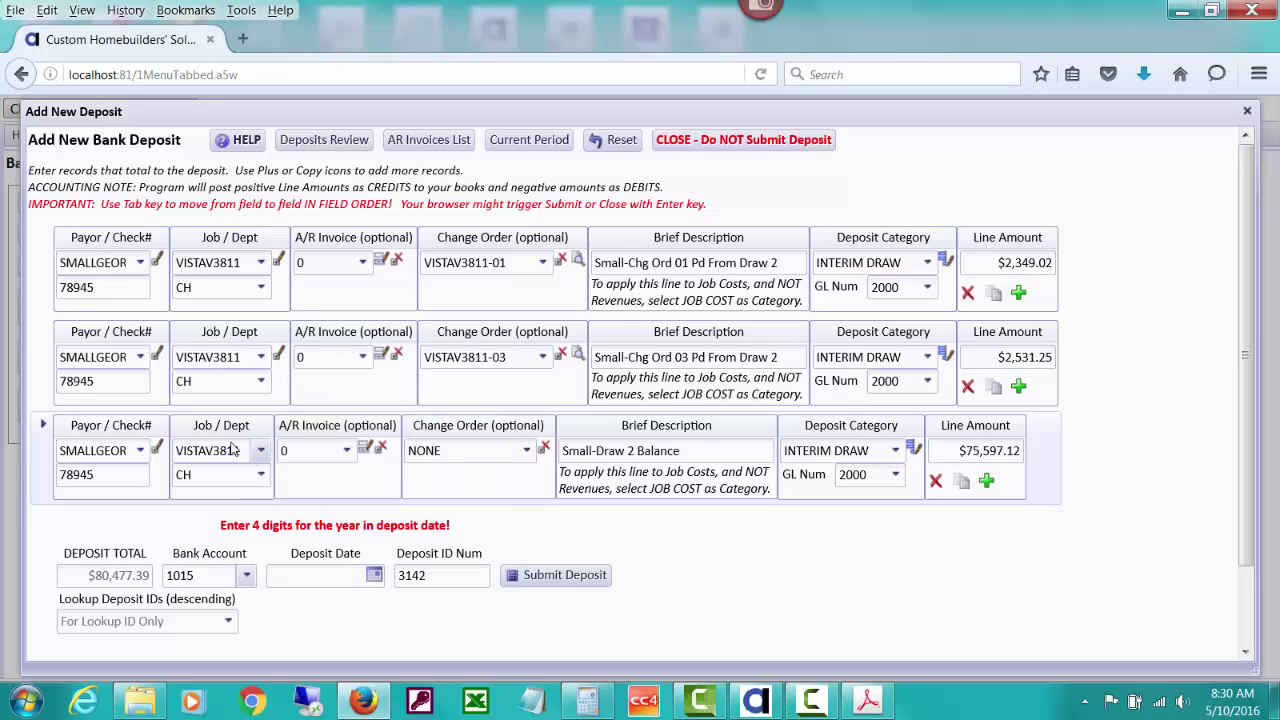
pyautogui.click(373, 574)
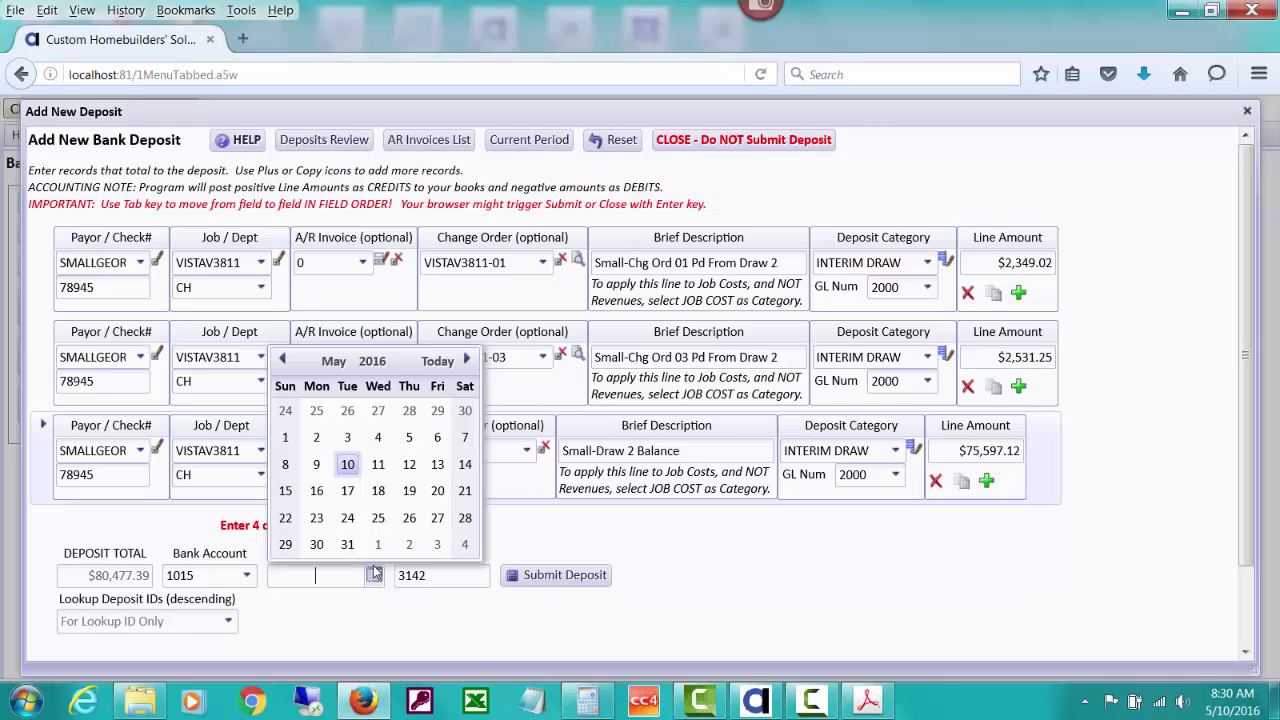
pyautogui.click(284, 362)
pyautogui.click(284, 362)
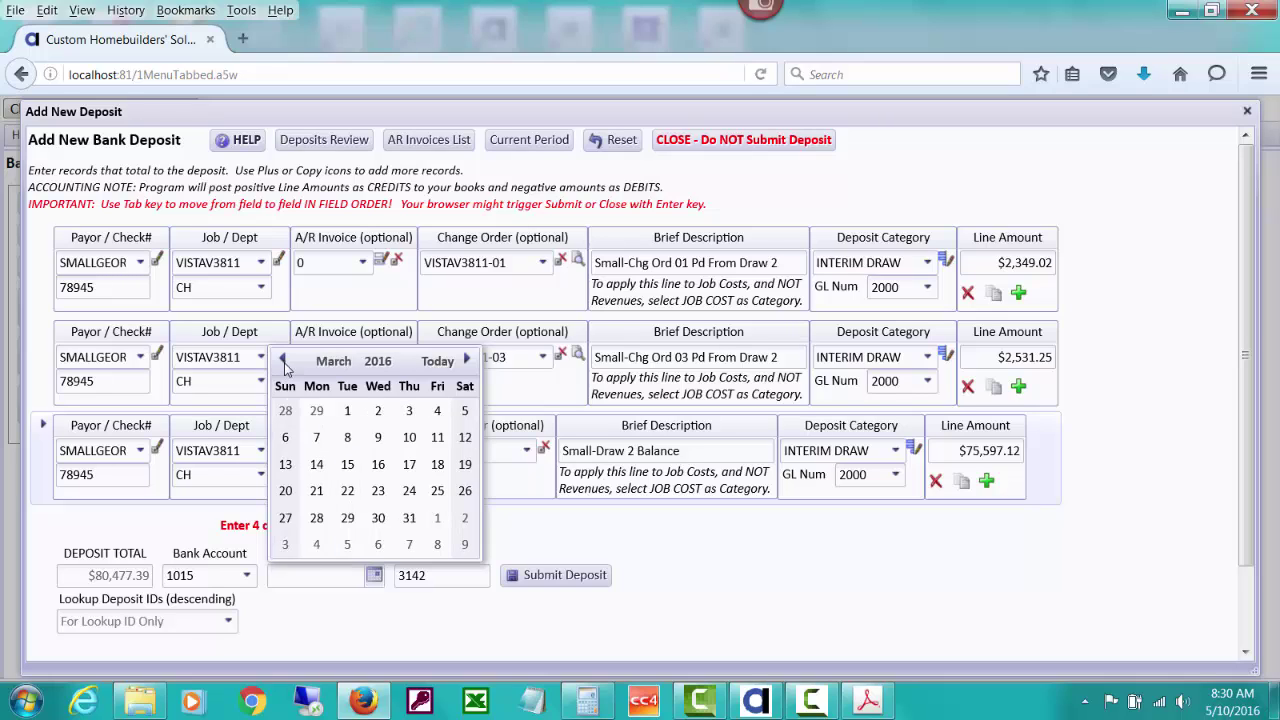
pyautogui.click(284, 362)
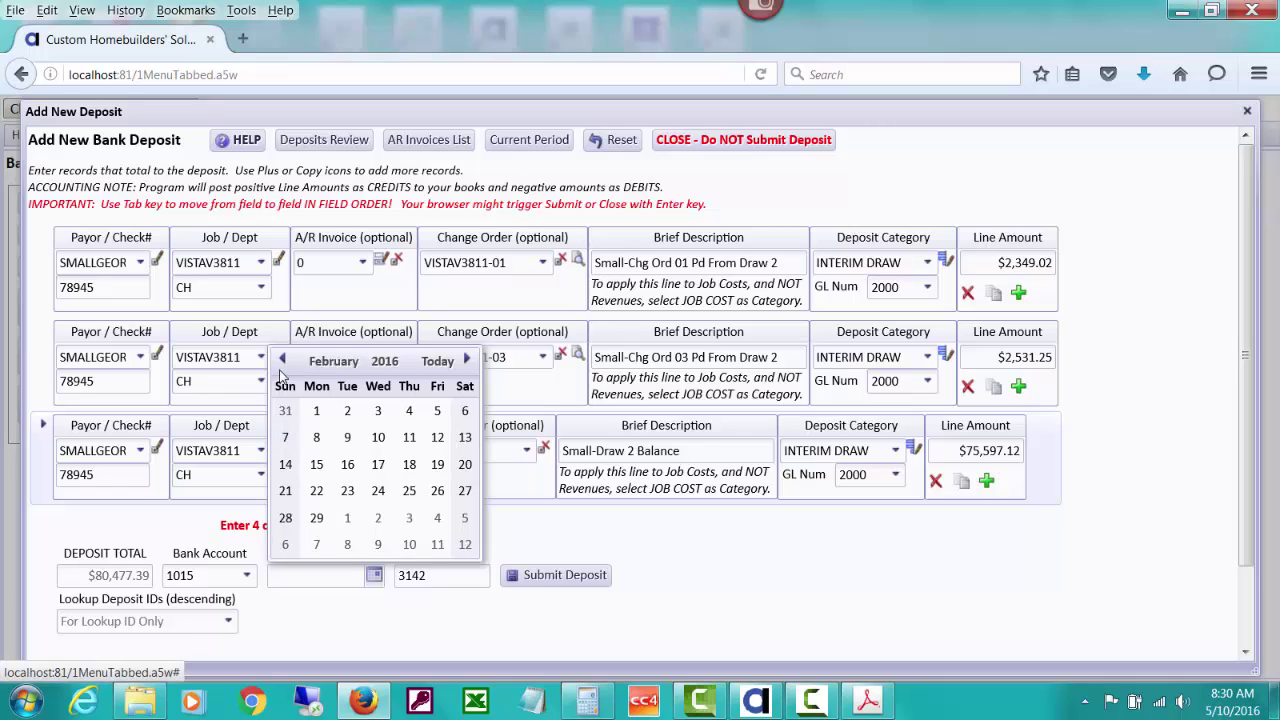
pyautogui.click(282, 362)
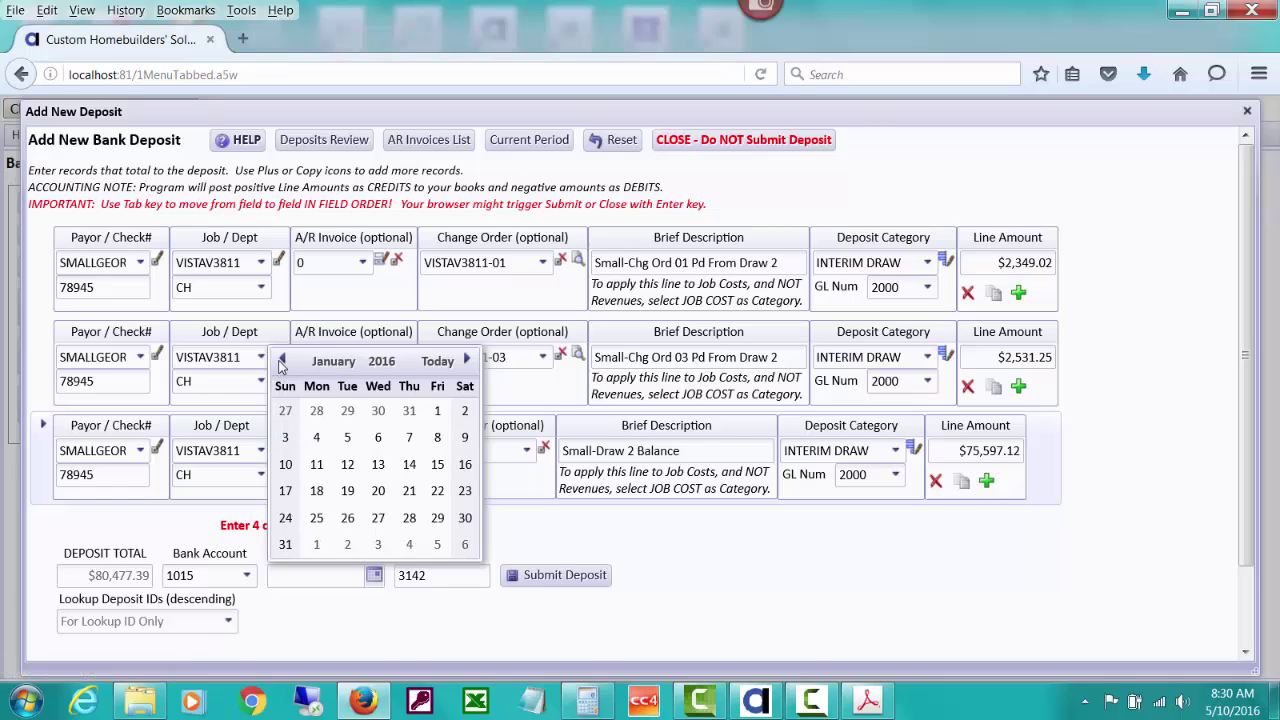
pyautogui.click(316, 437)
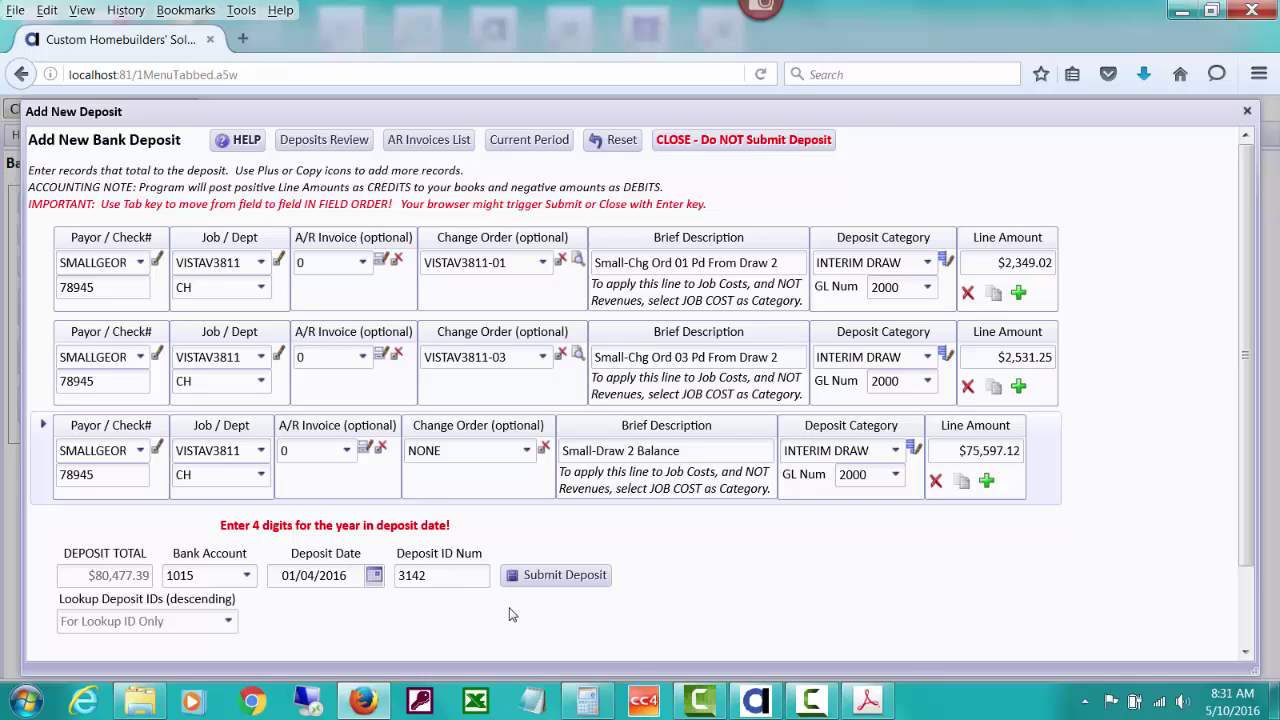
# Submit the bank deposit, dismiss the posting notice and close the Bank Deposits Menu.
pyautogui.click(565, 577)
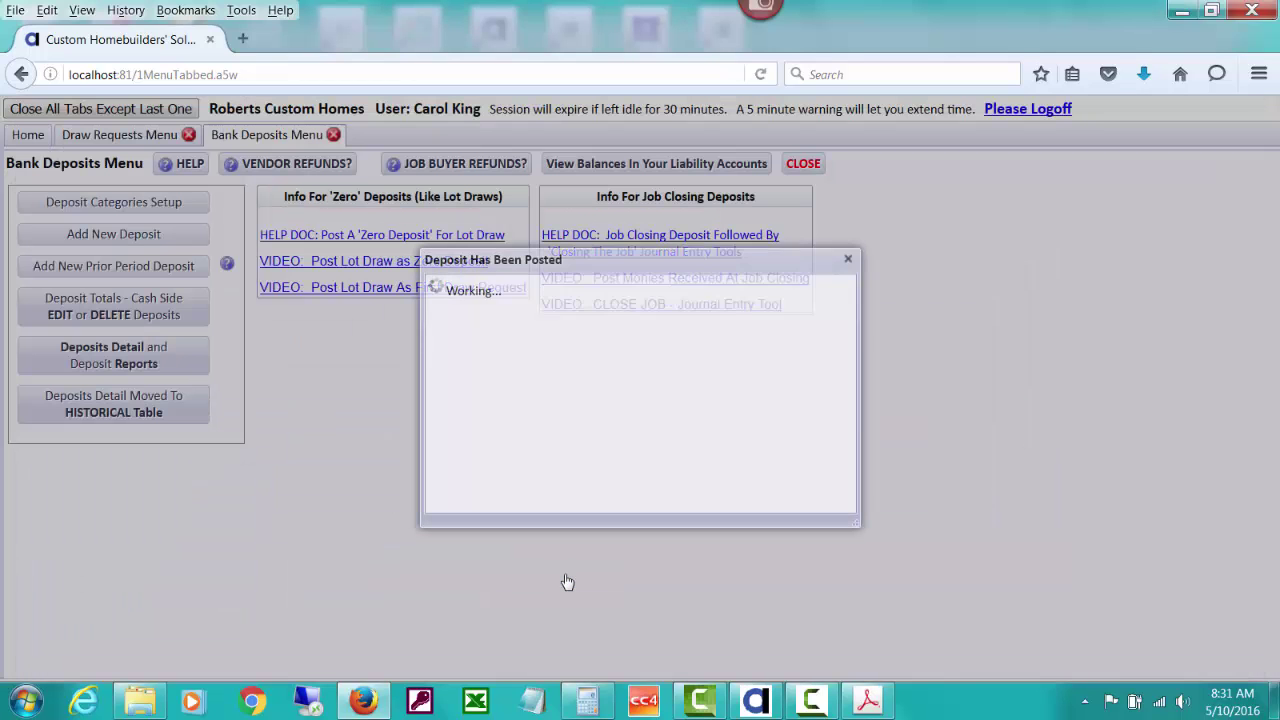
pyautogui.click(848, 260)
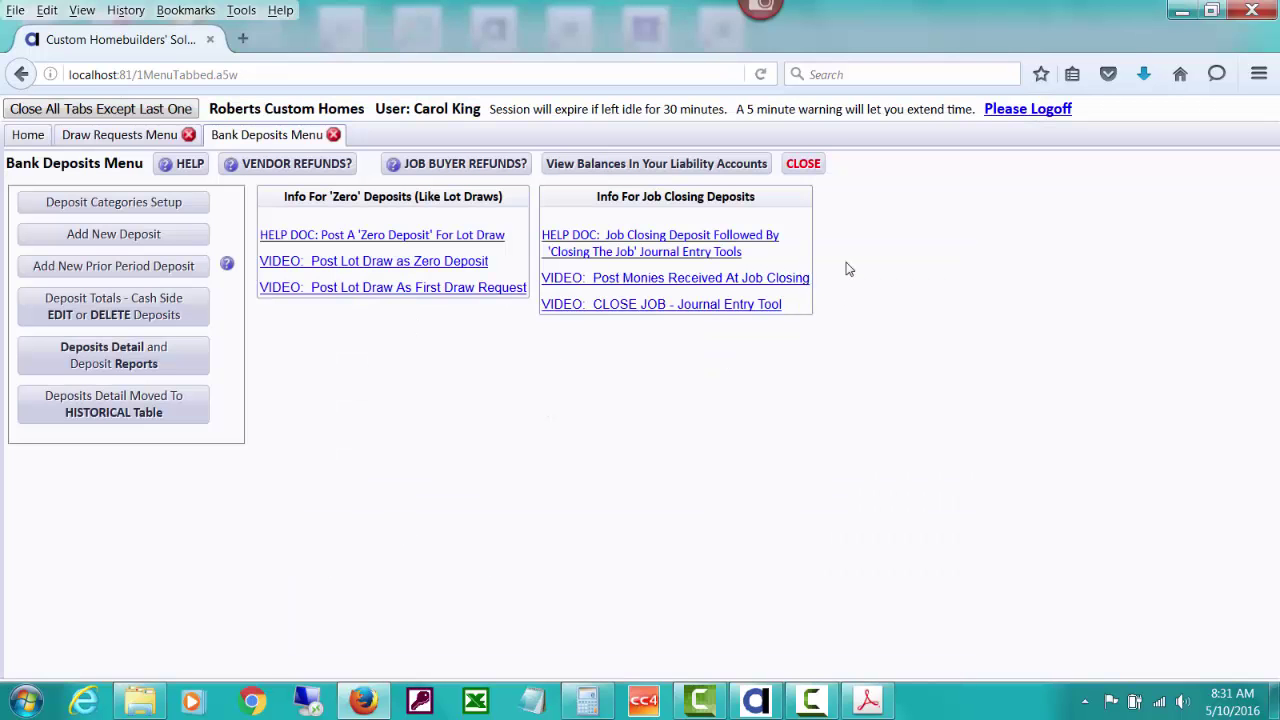
pyautogui.click(803, 168)
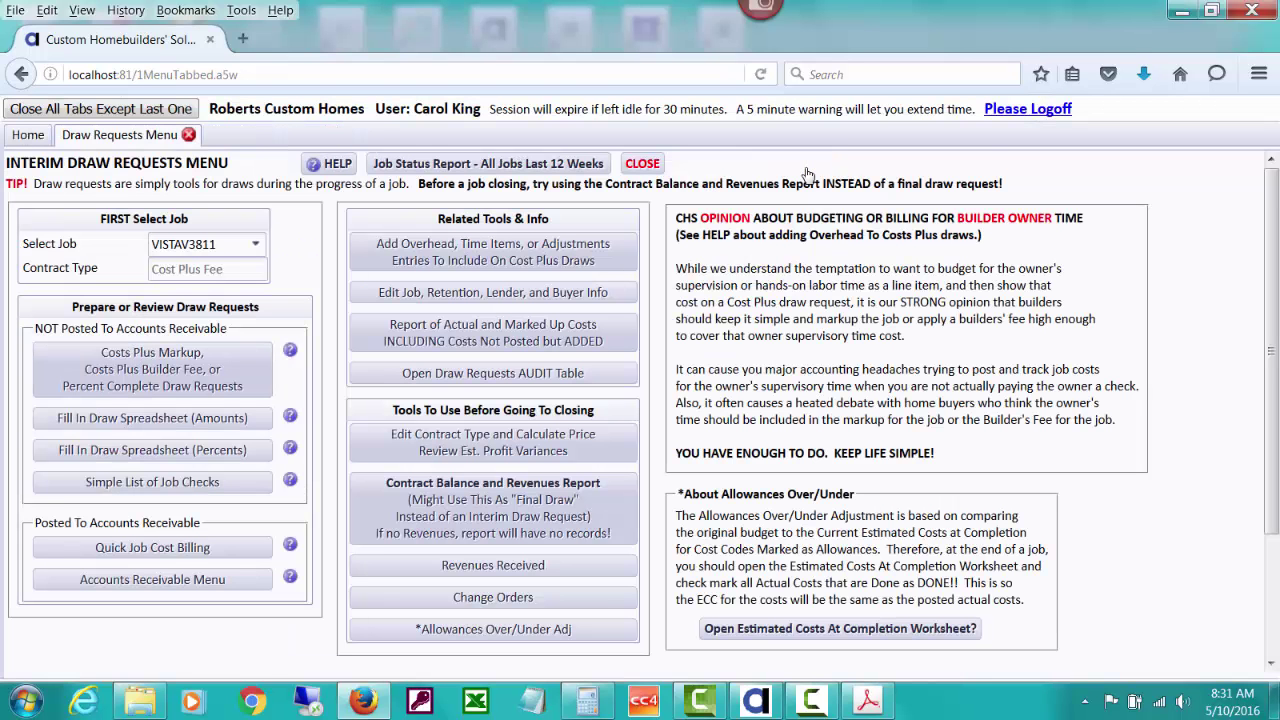
# Open the change orders and payments database for job VISTAV3811 from the Change Orders Menu.
pyautogui.click(30, 135)
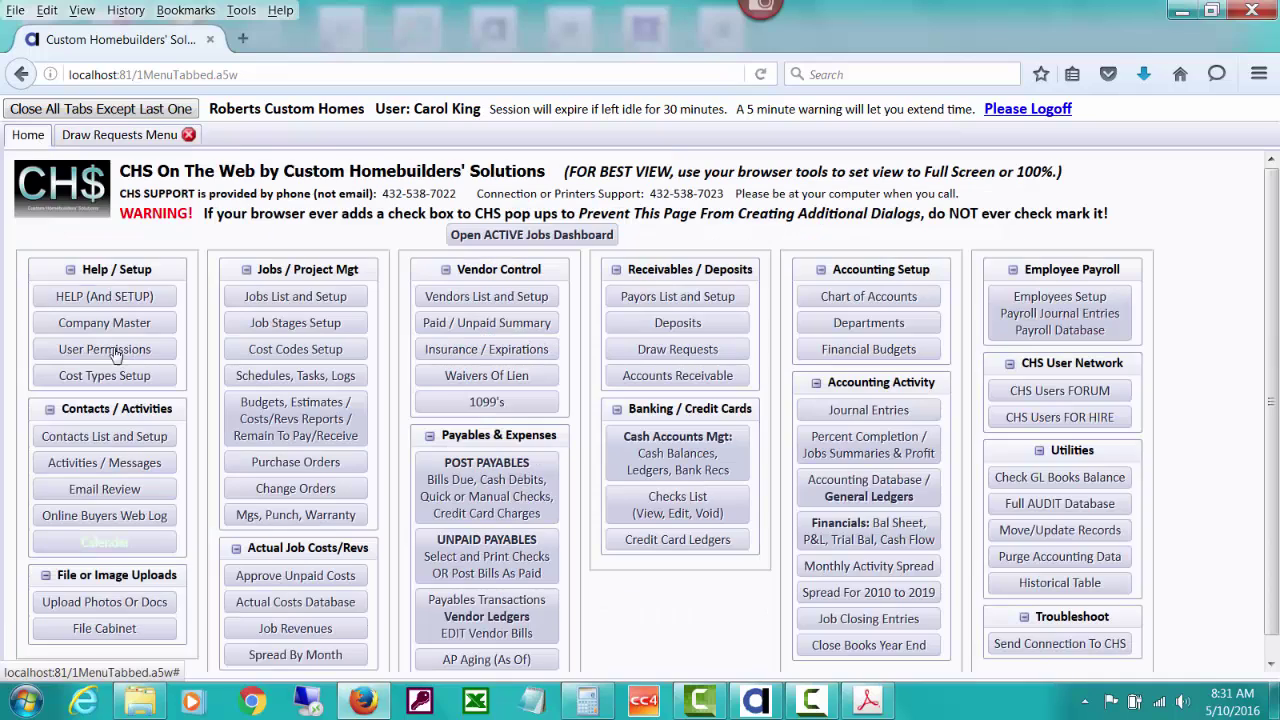
pyautogui.click(285, 488)
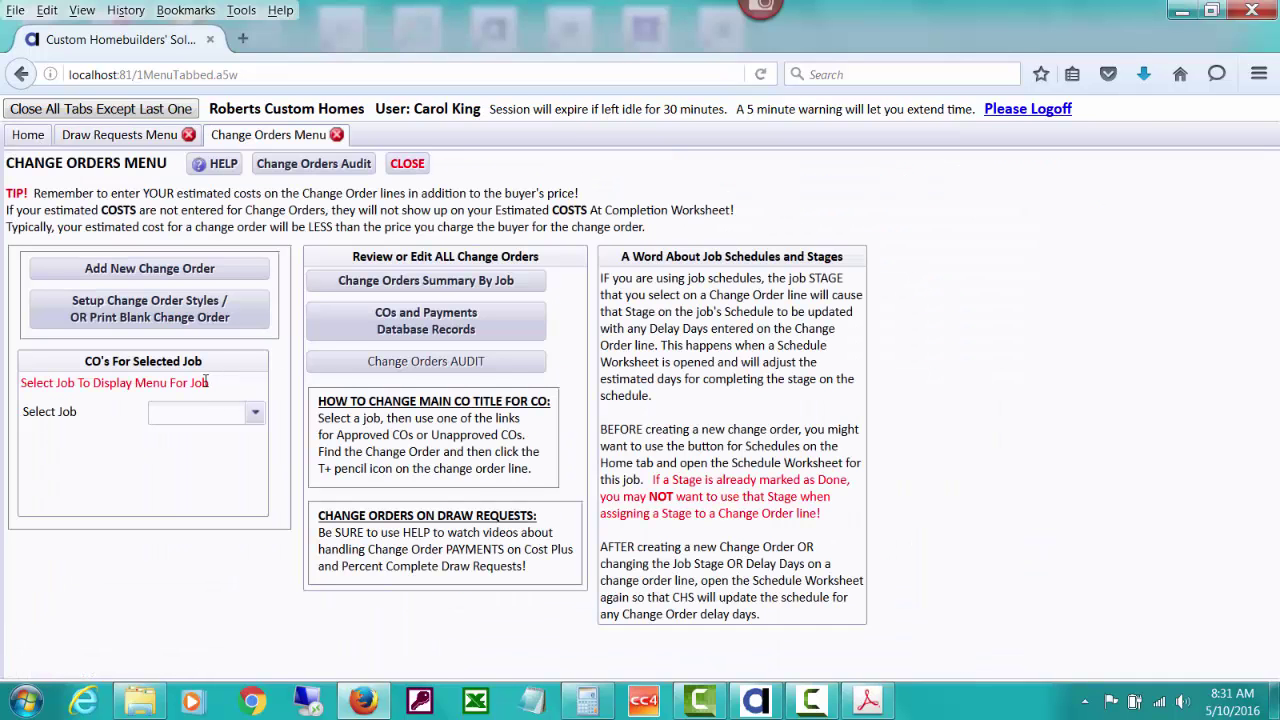
pyautogui.click(208, 412)
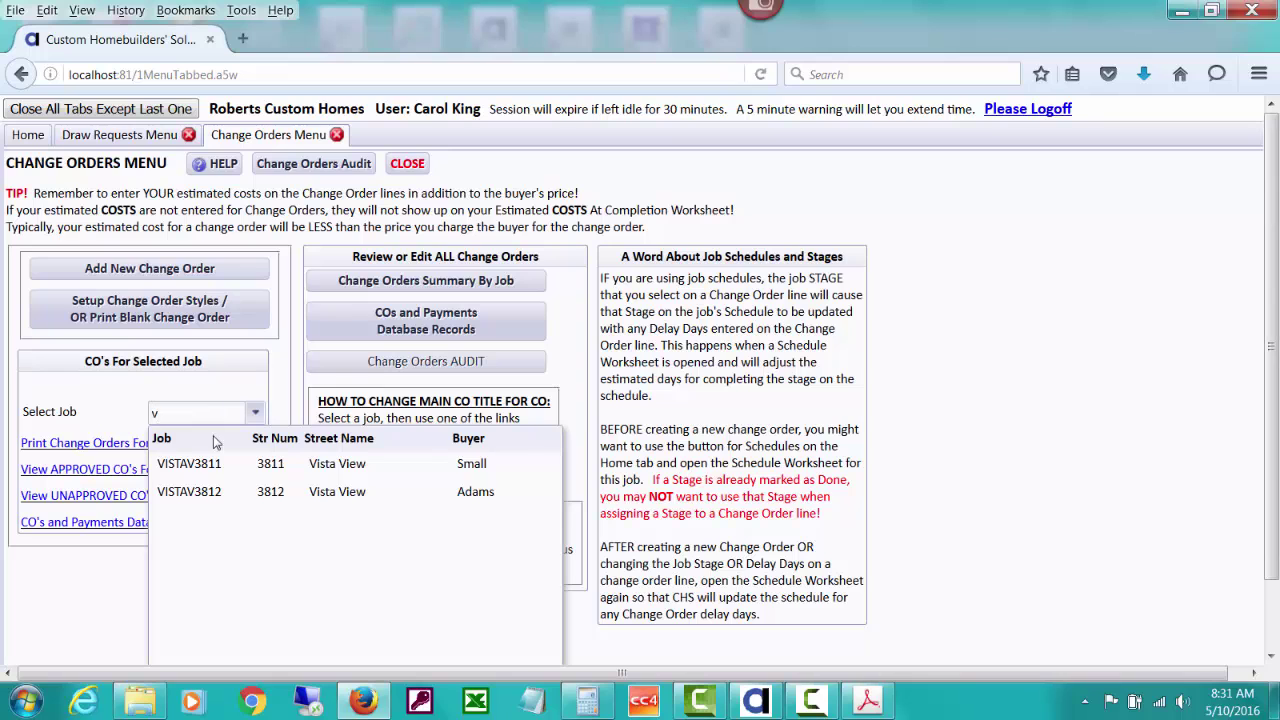
pyautogui.click(226, 466)
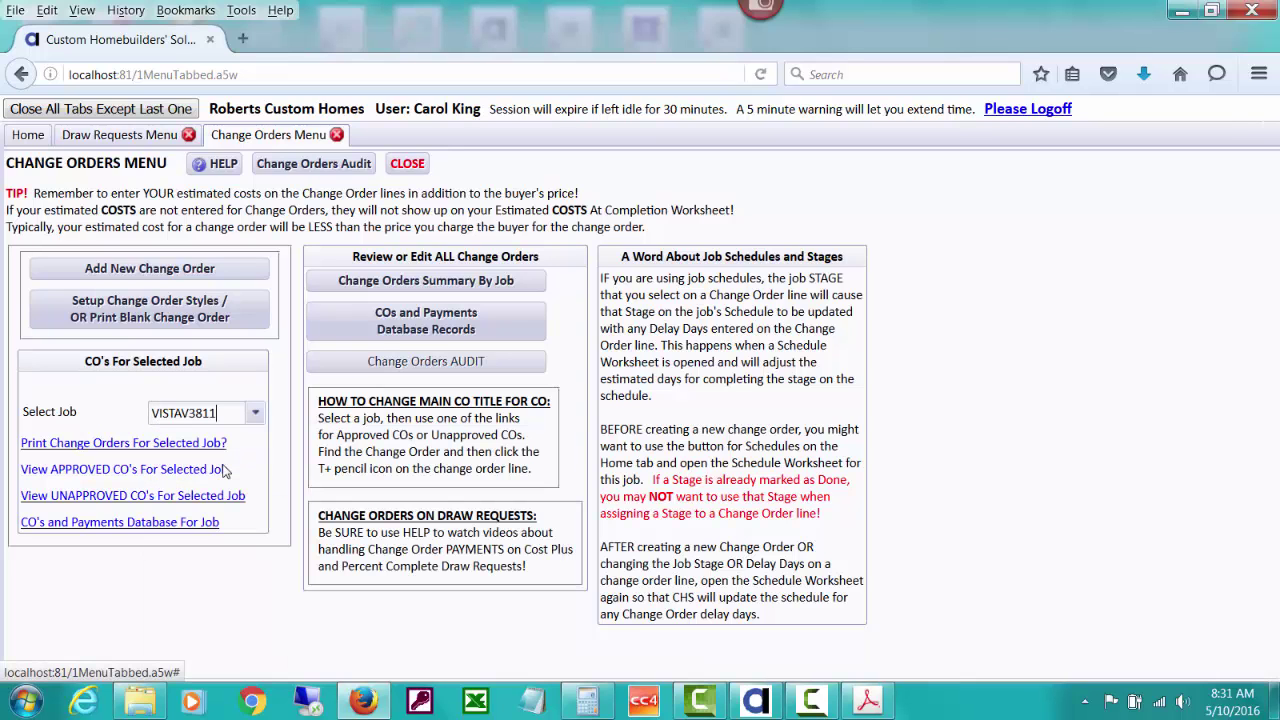
pyautogui.click(101, 525)
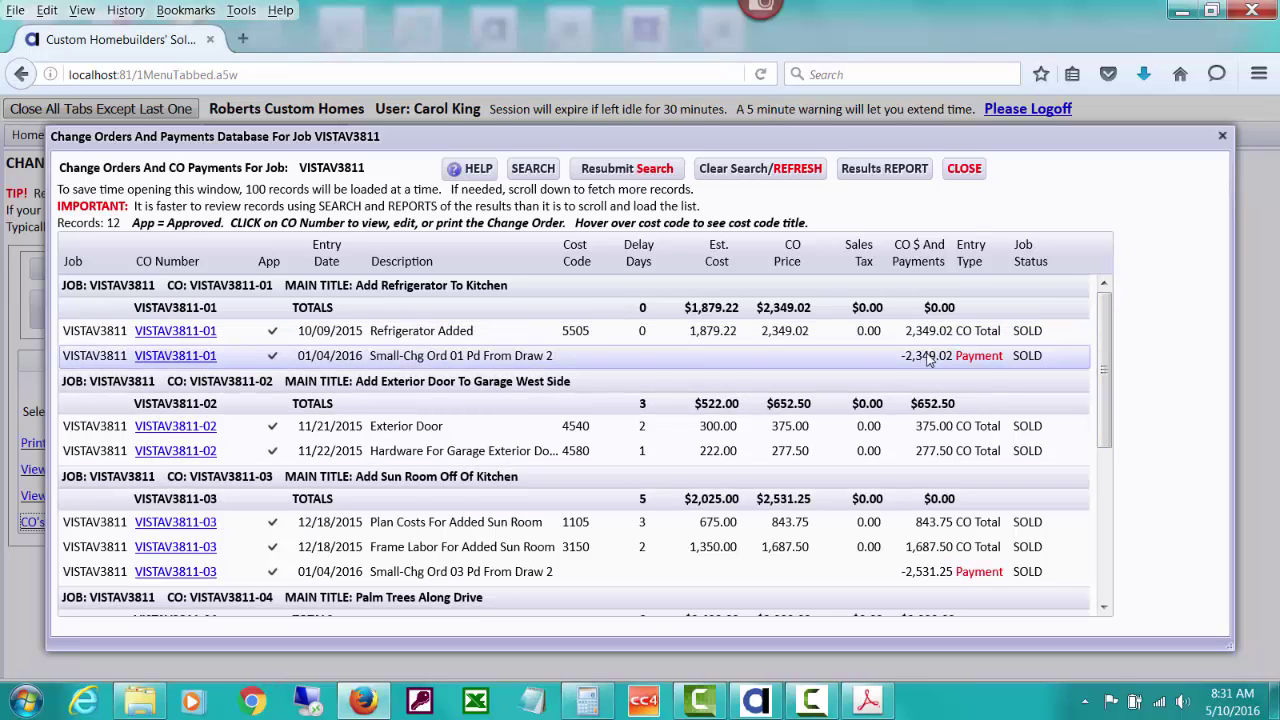
# Review the payments applied to change orders VISTAV3811-01 and VISTAV3811-03, and close the database and the Change Orders Menu.
pyautogui.scroll(-2, 1101, 345)
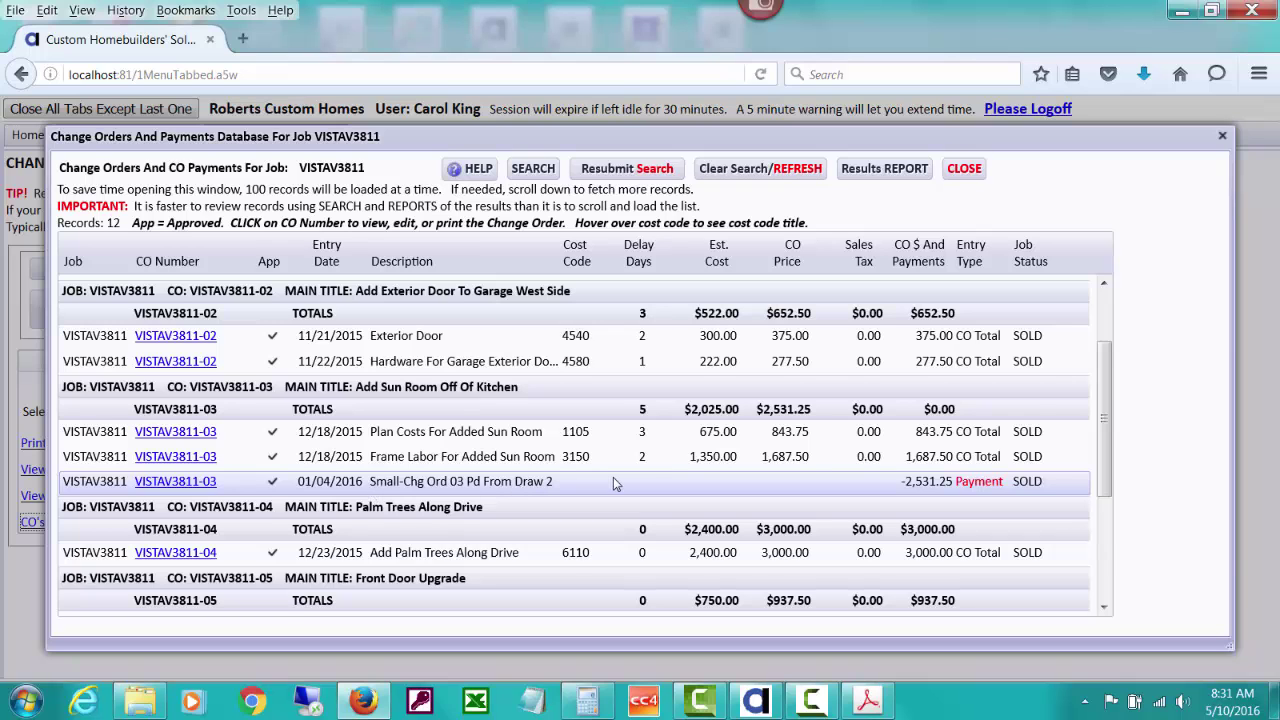
pyautogui.click(956, 176)
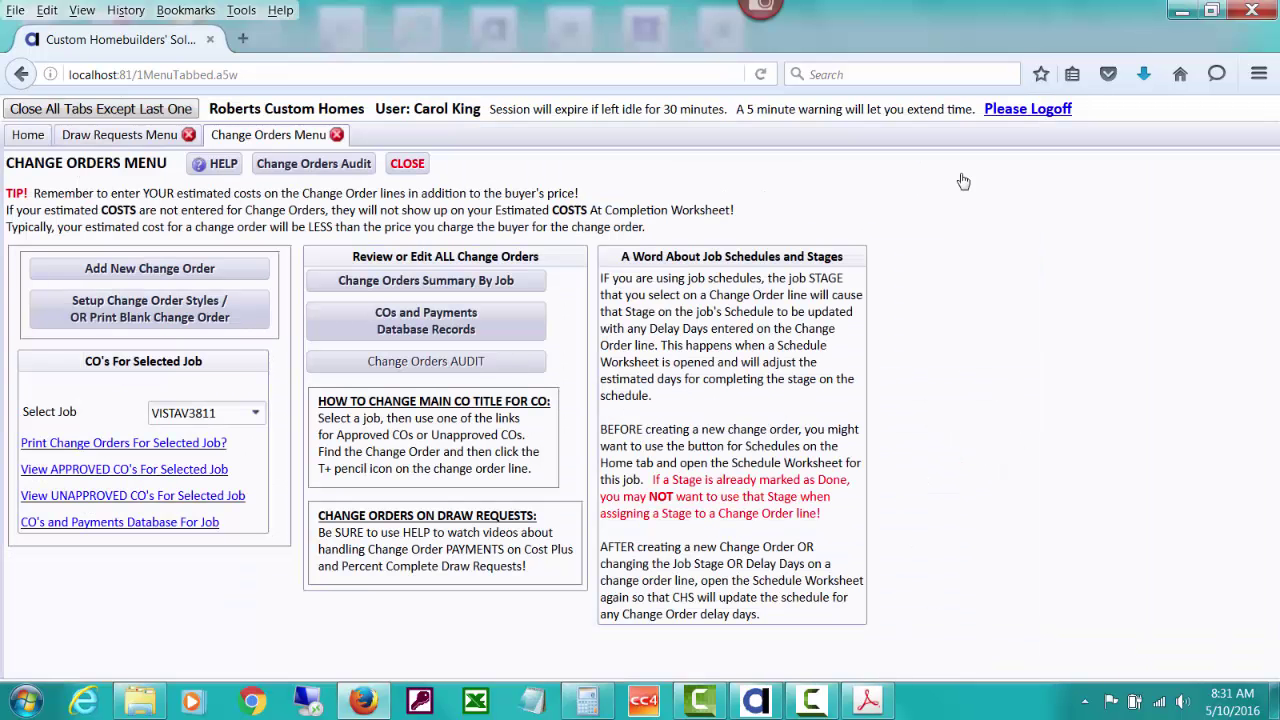
pyautogui.click(407, 166)
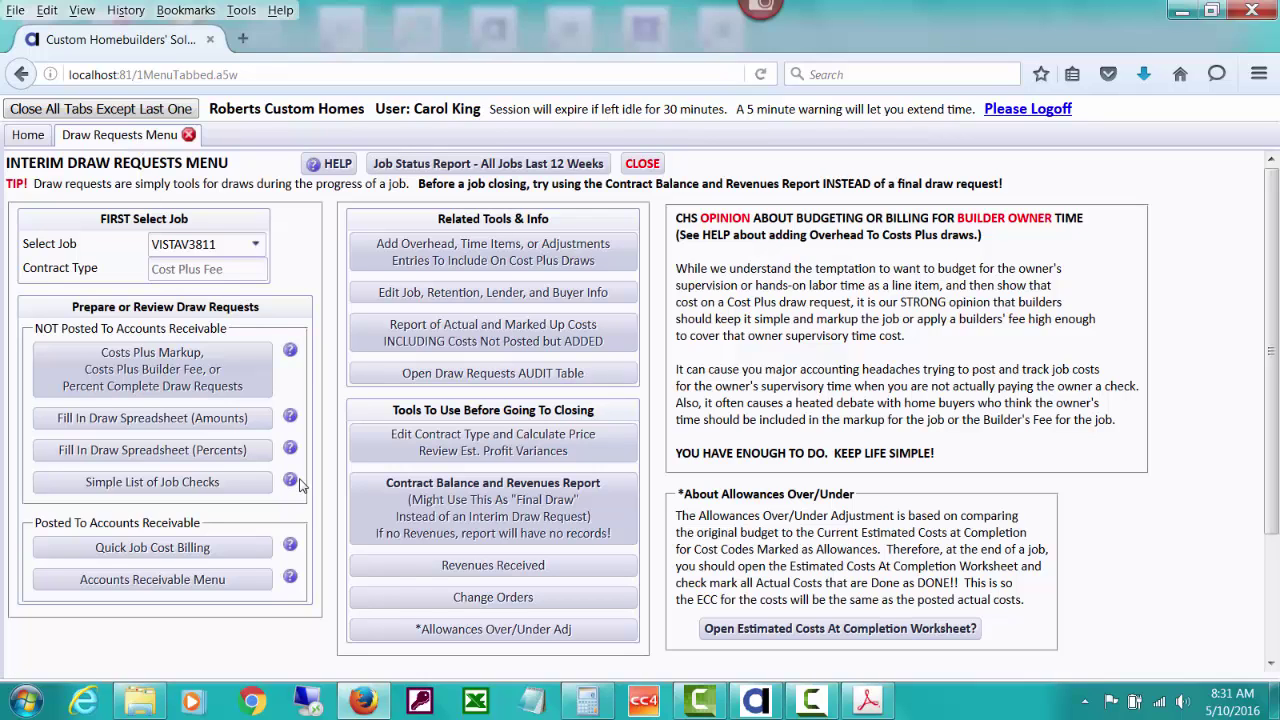
# Review the Revenues Received report for job VISTAV3811, including the draw 2 deposit entries, and close it.
pyautogui.click(420, 568)
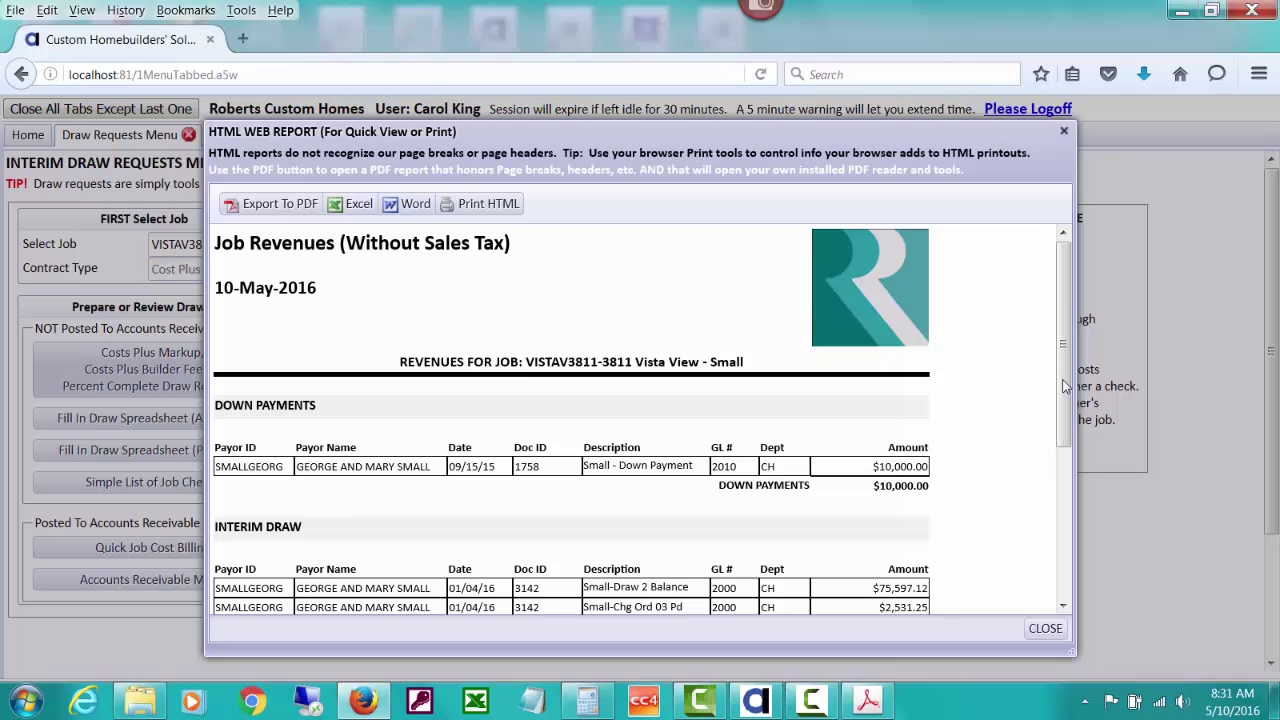
pyautogui.scroll(-3, 1069, 362)
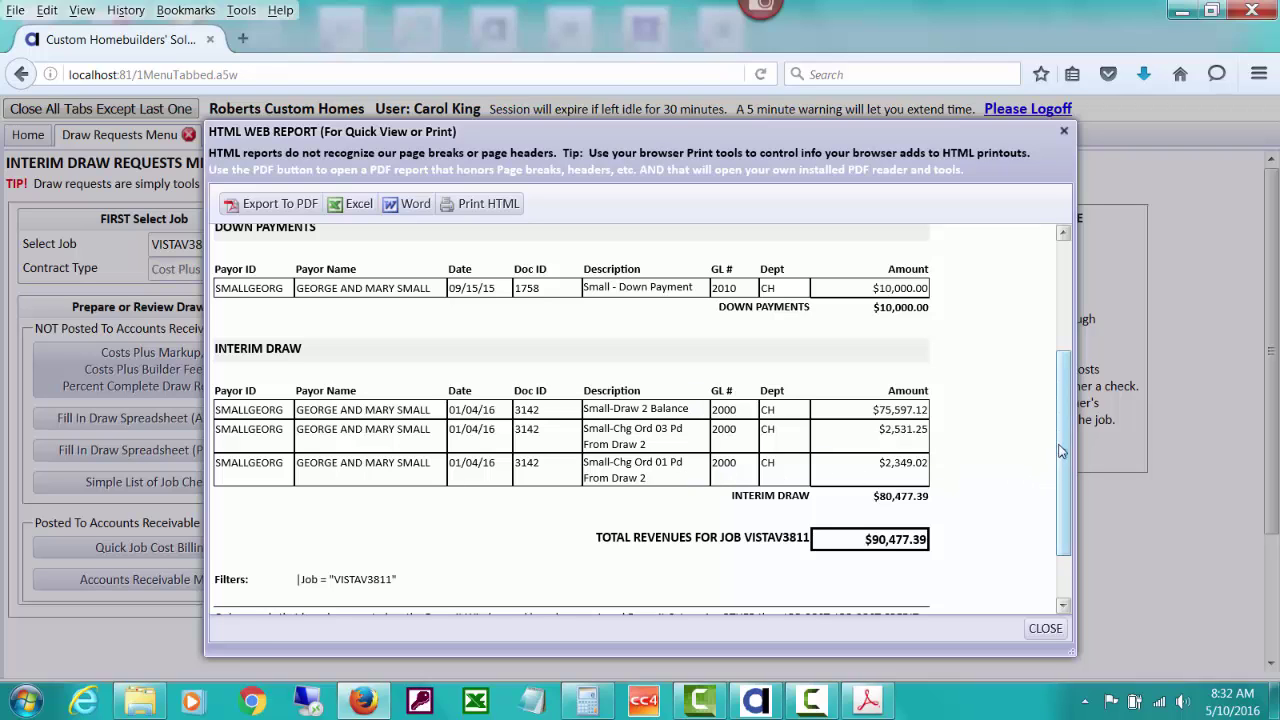
pyautogui.moveTo(1062, 452); pyautogui.dragTo(1063, 503)
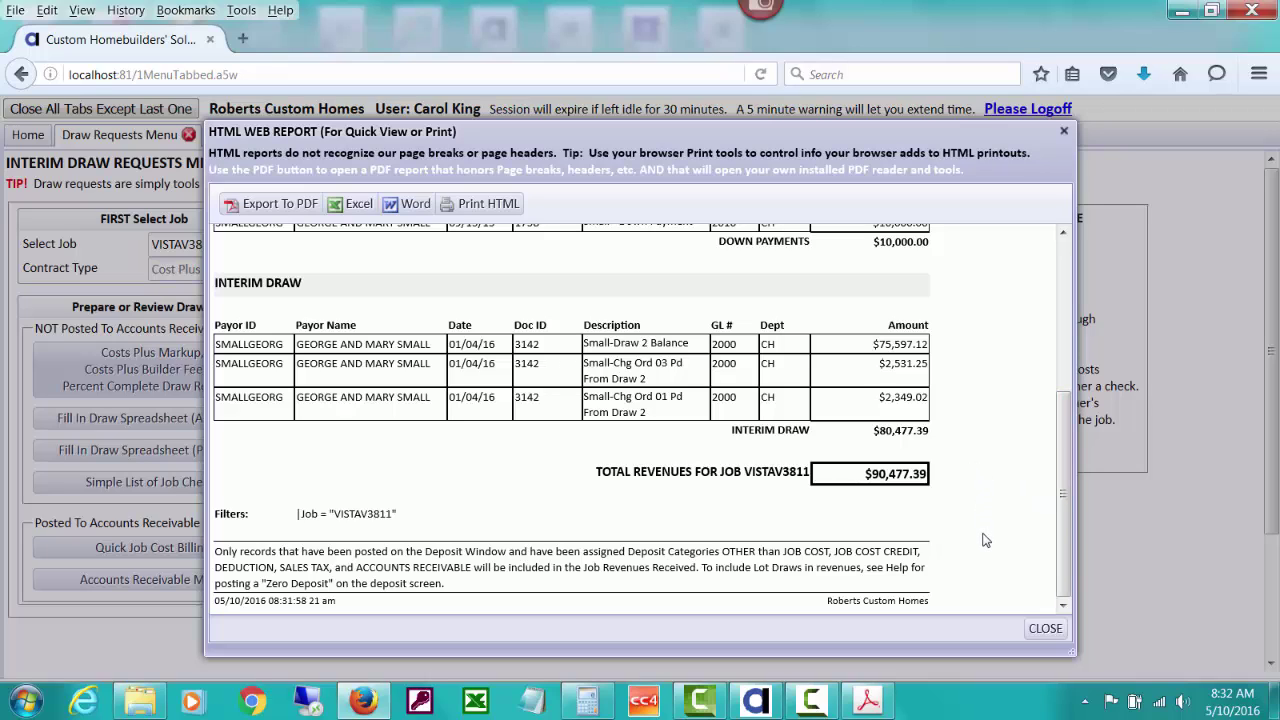
pyautogui.click(1045, 629)
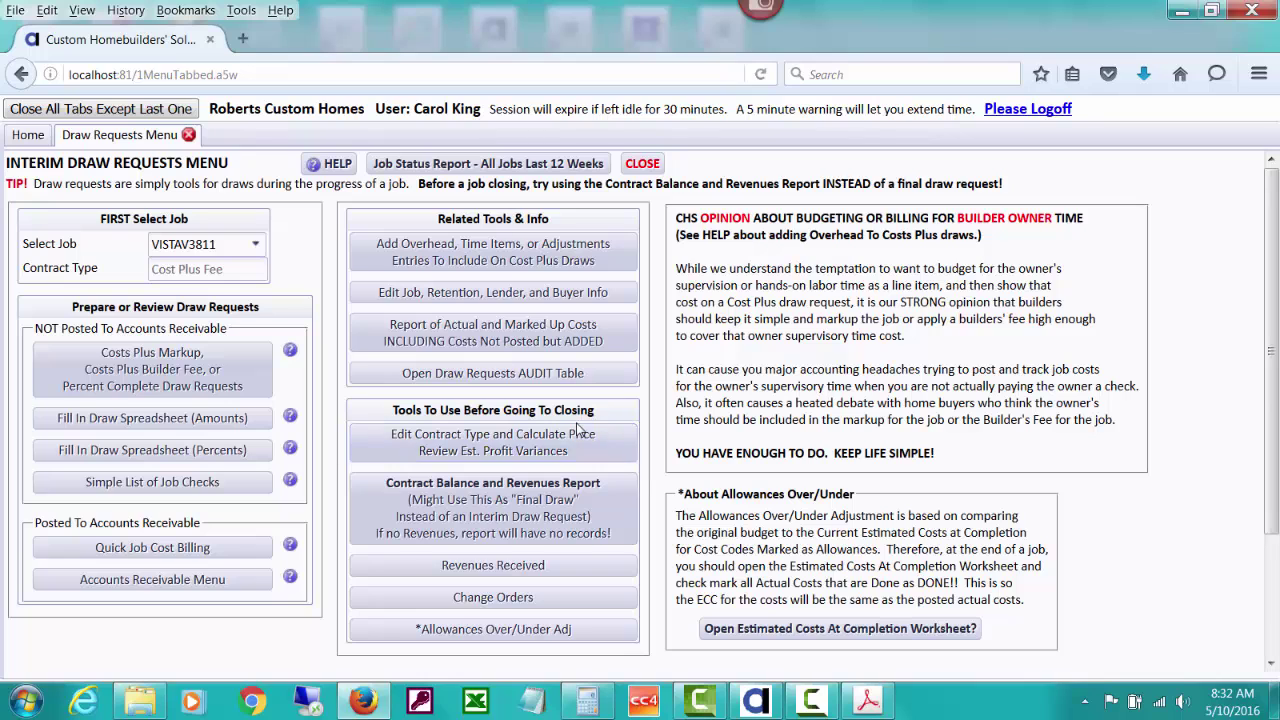
# Review the Contract Balance and Revenues Report for job VISTAV3811 and close it.
pyautogui.click(548, 508)
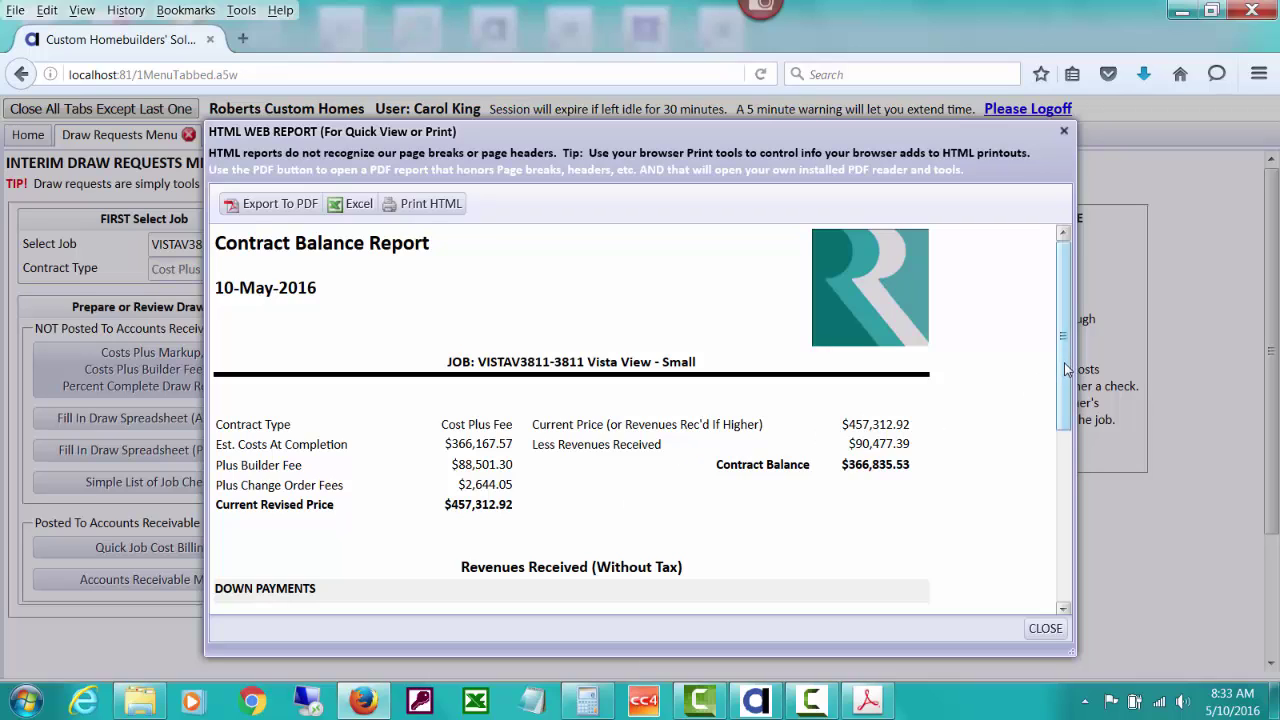
pyautogui.moveTo(1065, 370); pyautogui.dragTo(1062, 551)
pyautogui.scroll(4, 1015, 397)
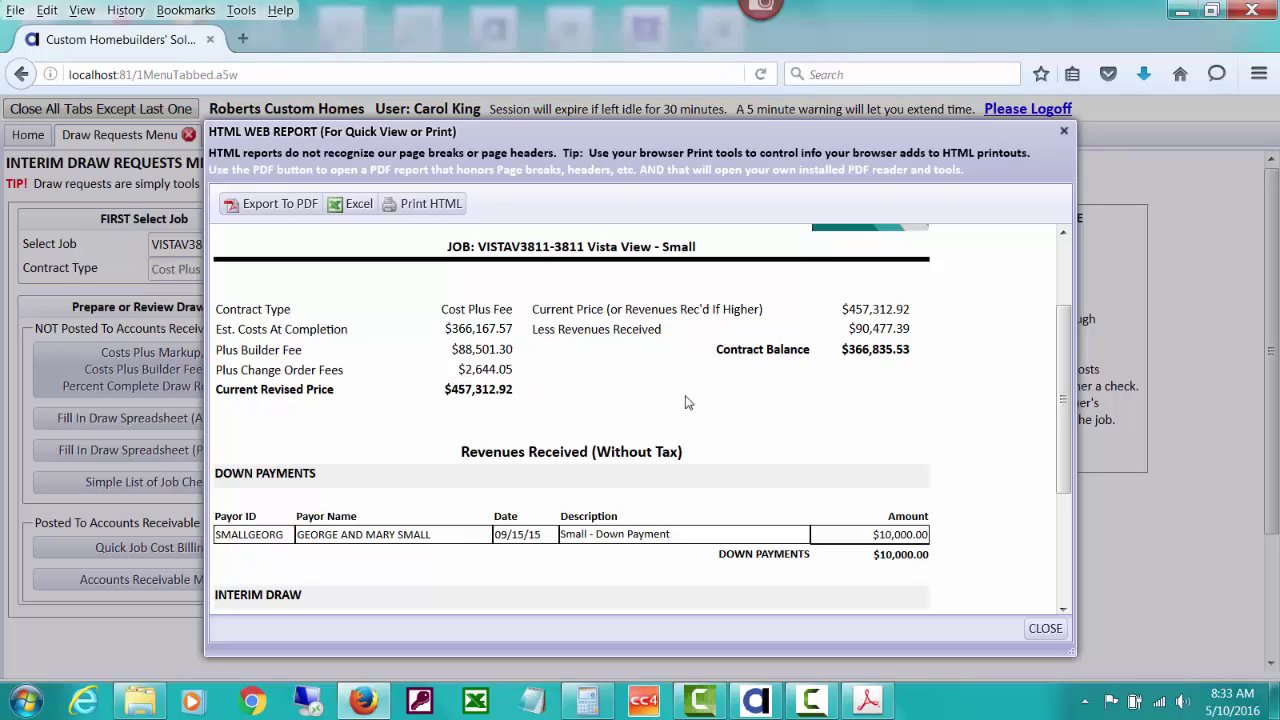
pyautogui.click(1044, 629)
# Review the approved change orders report for job VISTAV3811 through to the job totals, and close it.
pyautogui.click(598, 603)
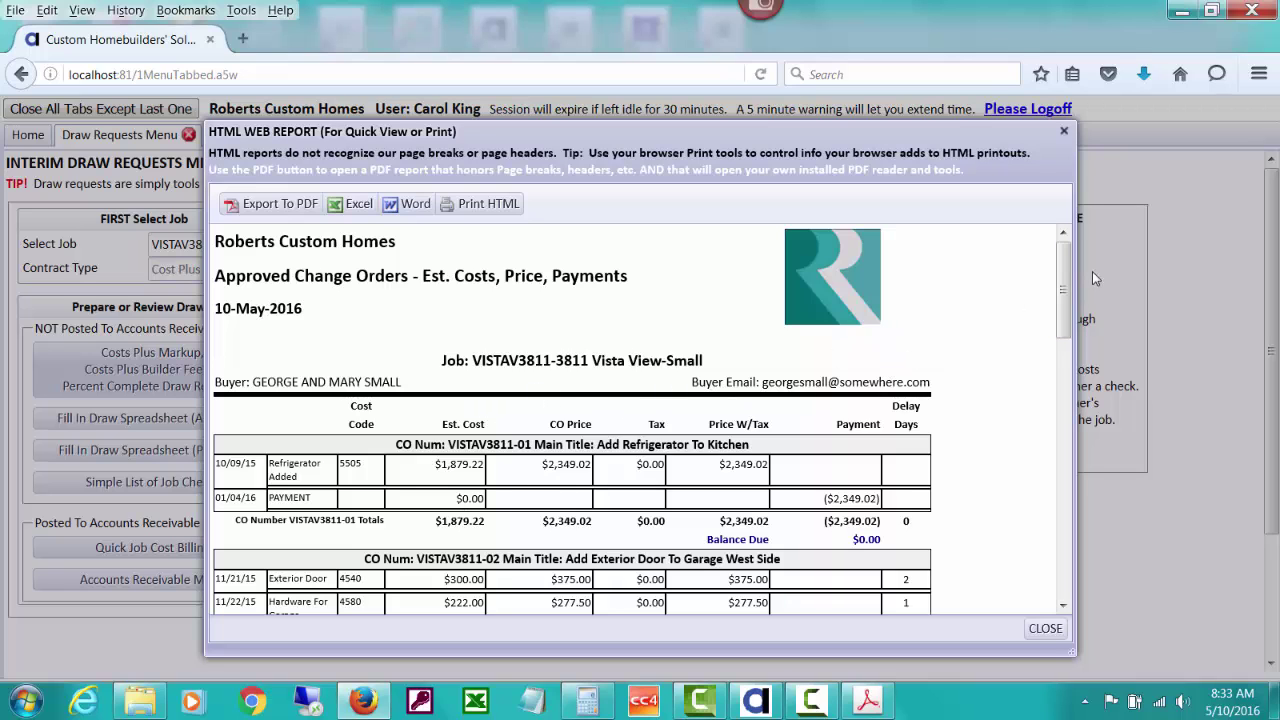
pyautogui.moveTo(1063, 285); pyautogui.dragTo(1063, 550)
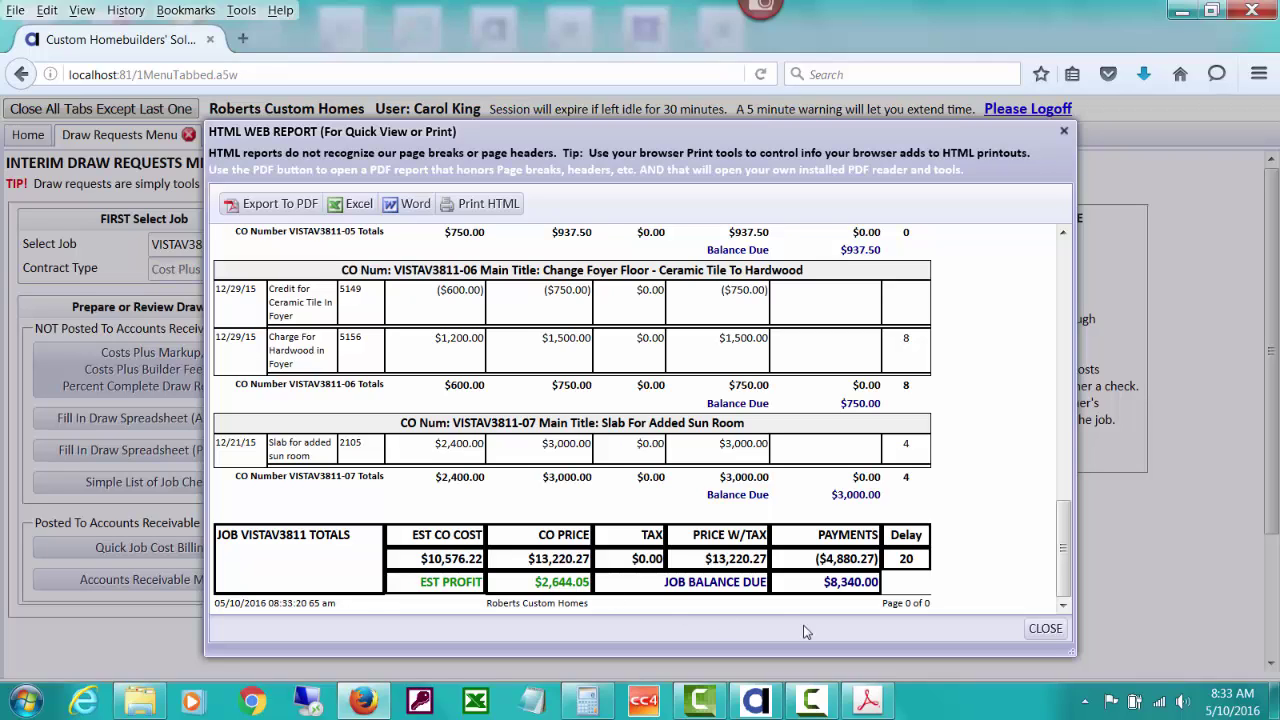
pyautogui.click(1046, 629)
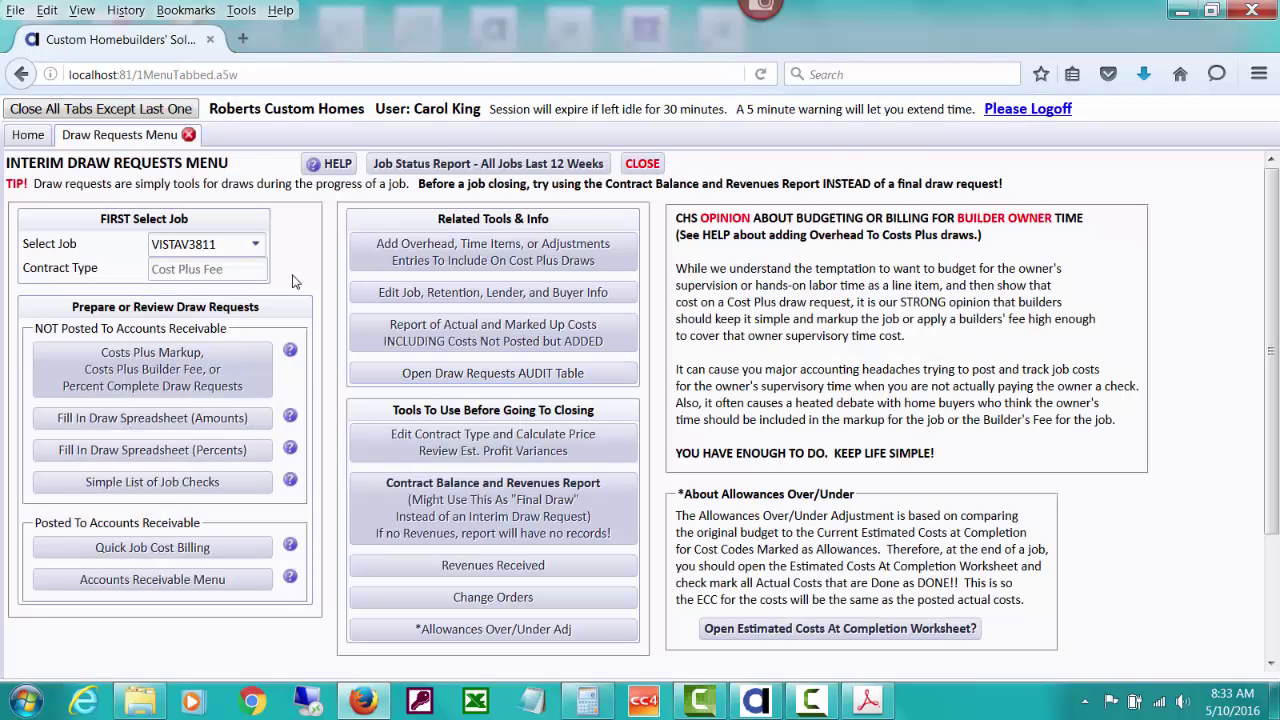
# Start a new costs plus fee draw request for job VISTAV3811 with a cost cutoff date of 02/29/2016.
pyautogui.click(210, 370)
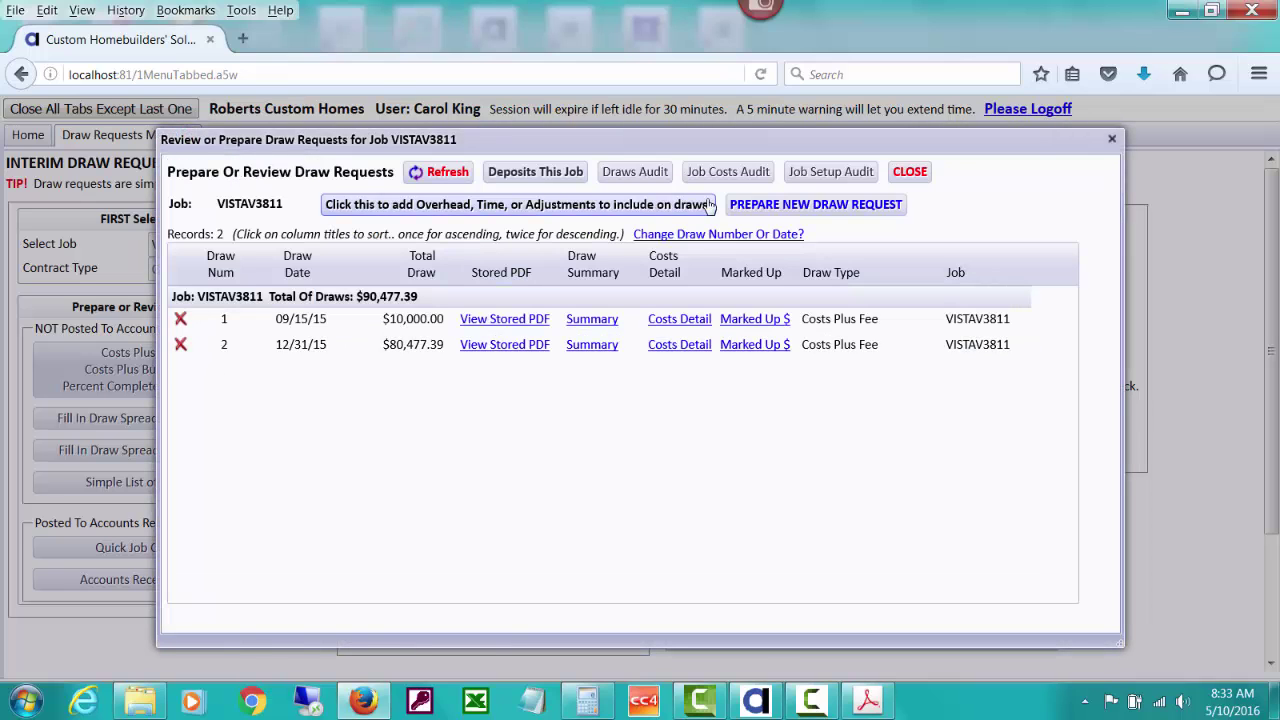
pyautogui.click(783, 205)
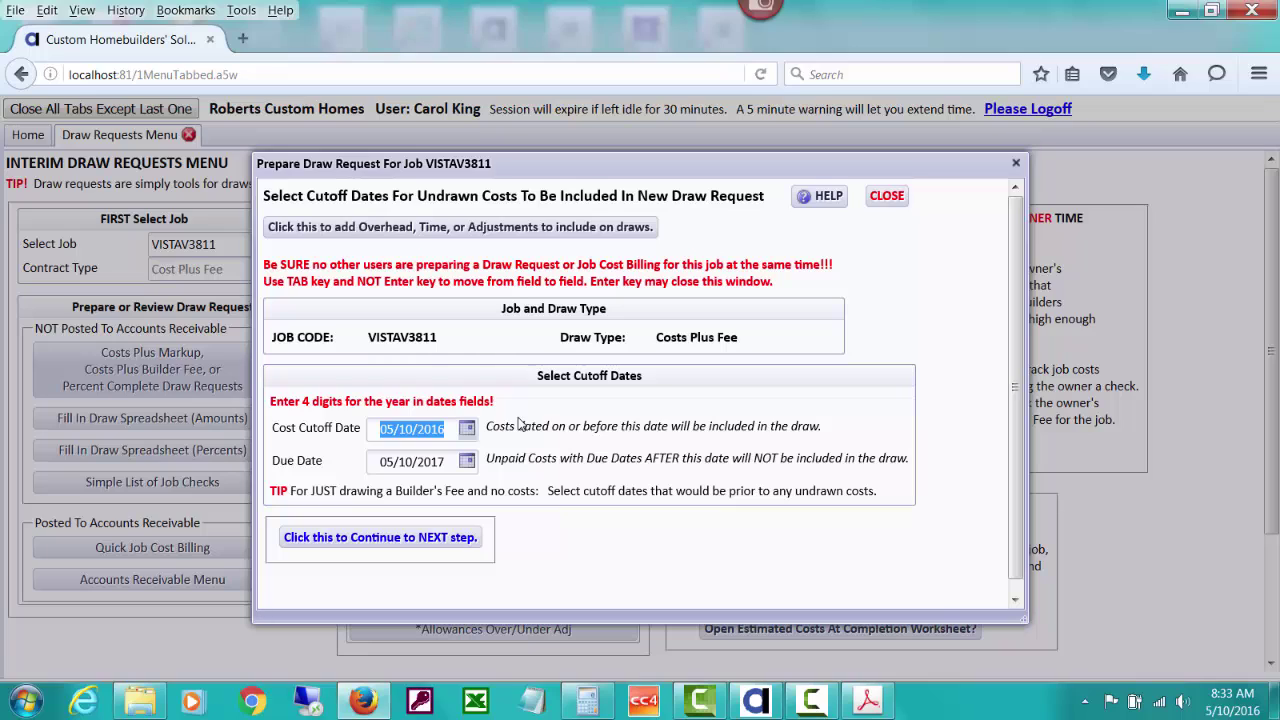
pyautogui.write('0')
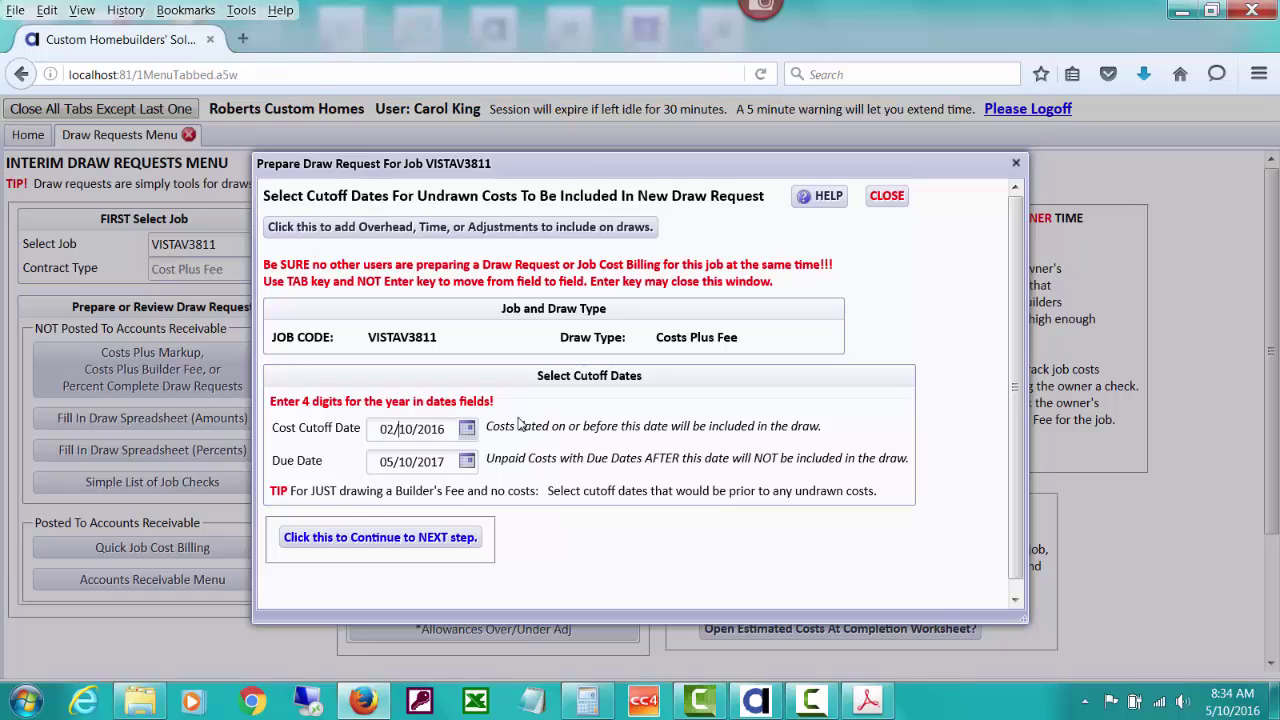
pyautogui.write('2/29')
pyautogui.click(453, 537)
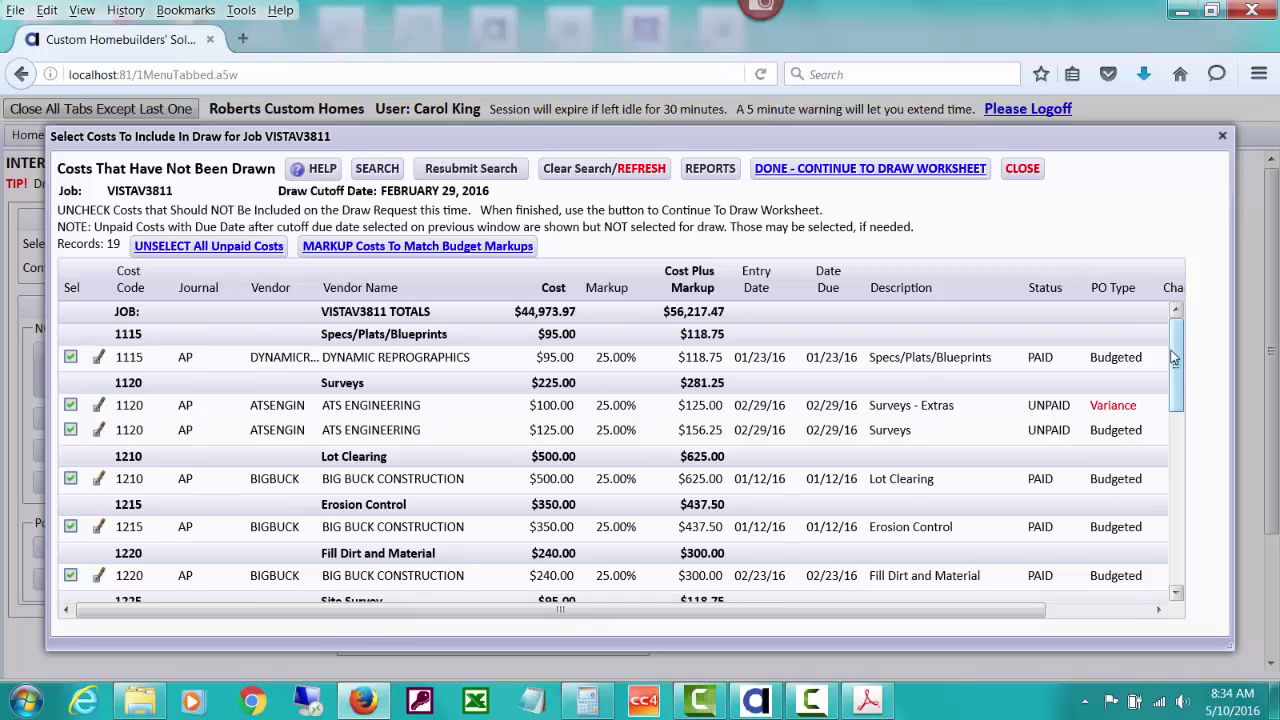
# Check the undrawn costs and available reports, keep all costs selected and continue to the draw worksheet.
pyautogui.moveTo(1177, 360); pyautogui.dragTo(1178, 483)
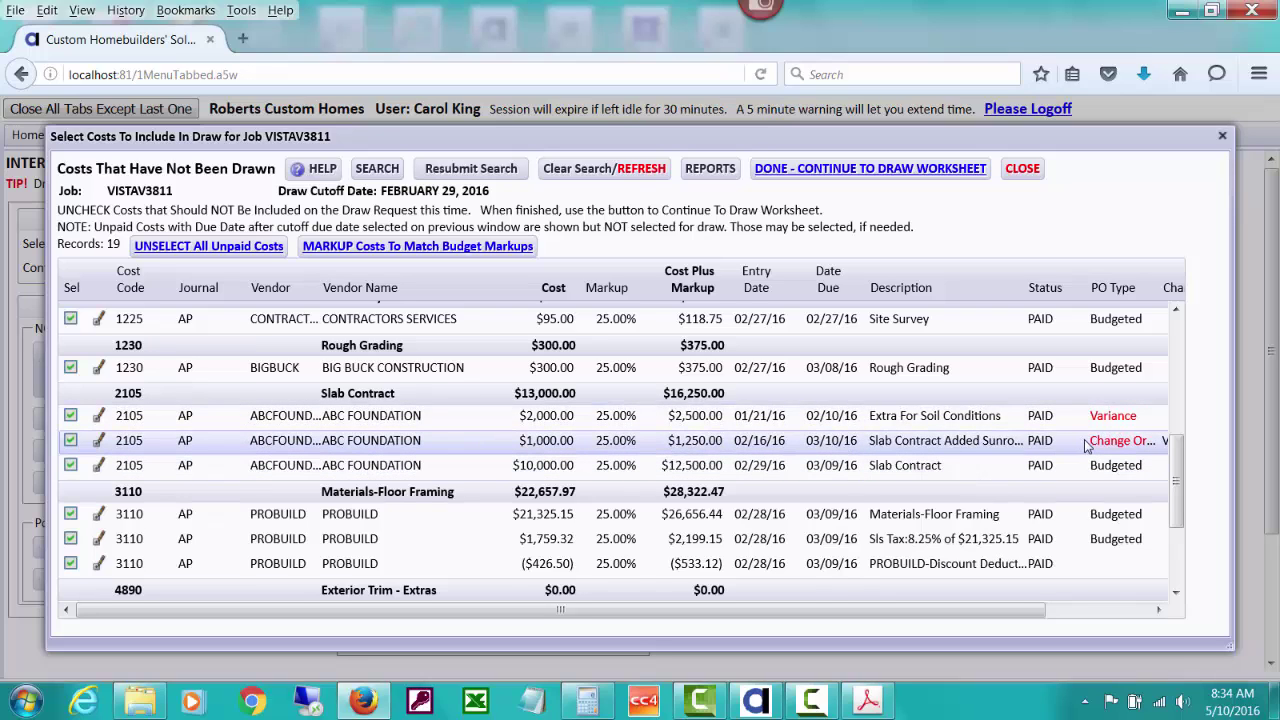
pyautogui.moveTo(1180, 455)
pyautogui.mouseDown()
pyautogui.moveTo(1188, 520)
pyautogui.moveTo(1175, 558)
pyautogui.moveTo(1162, 350)
pyautogui.mouseUp()
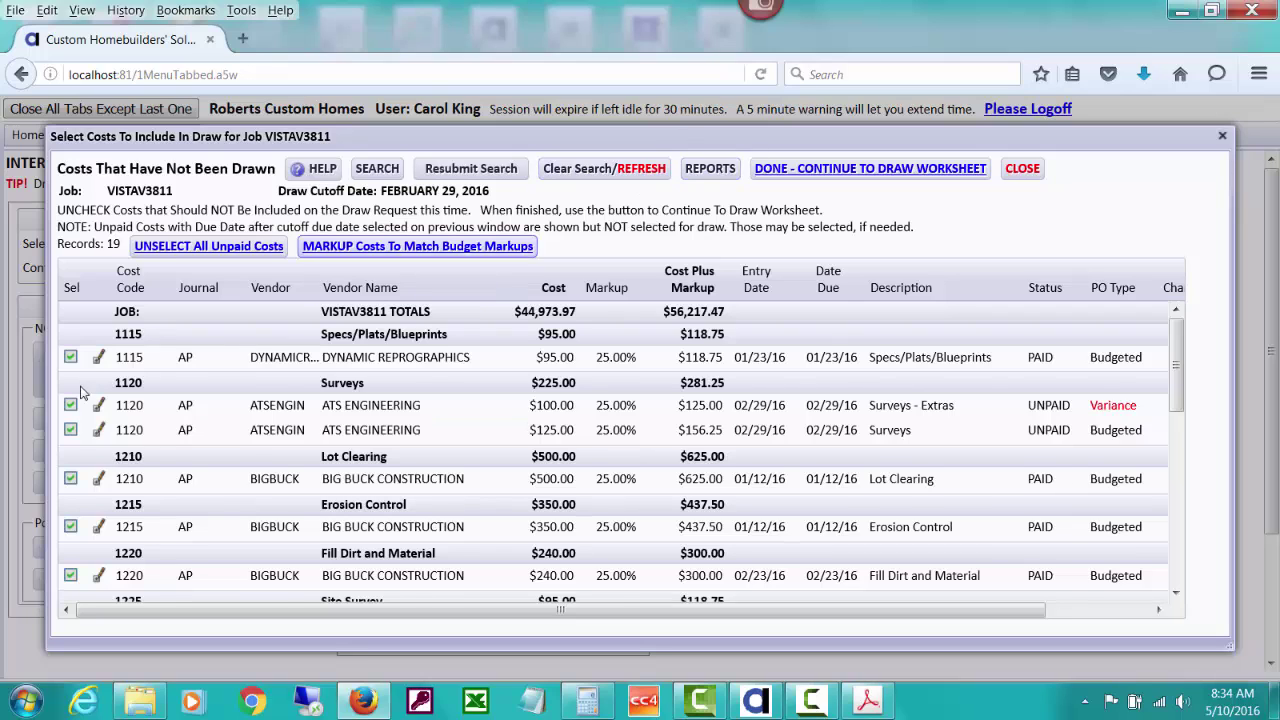
pyautogui.click(691, 177)
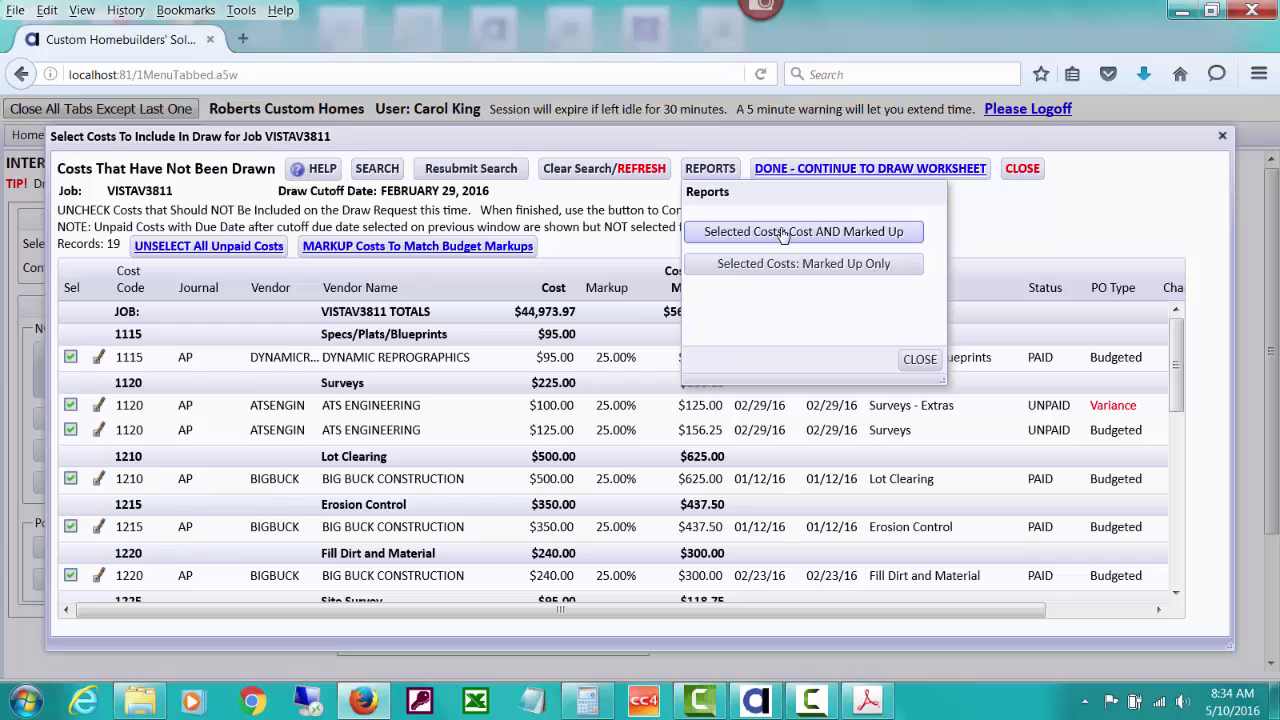
pyautogui.click(919, 359)
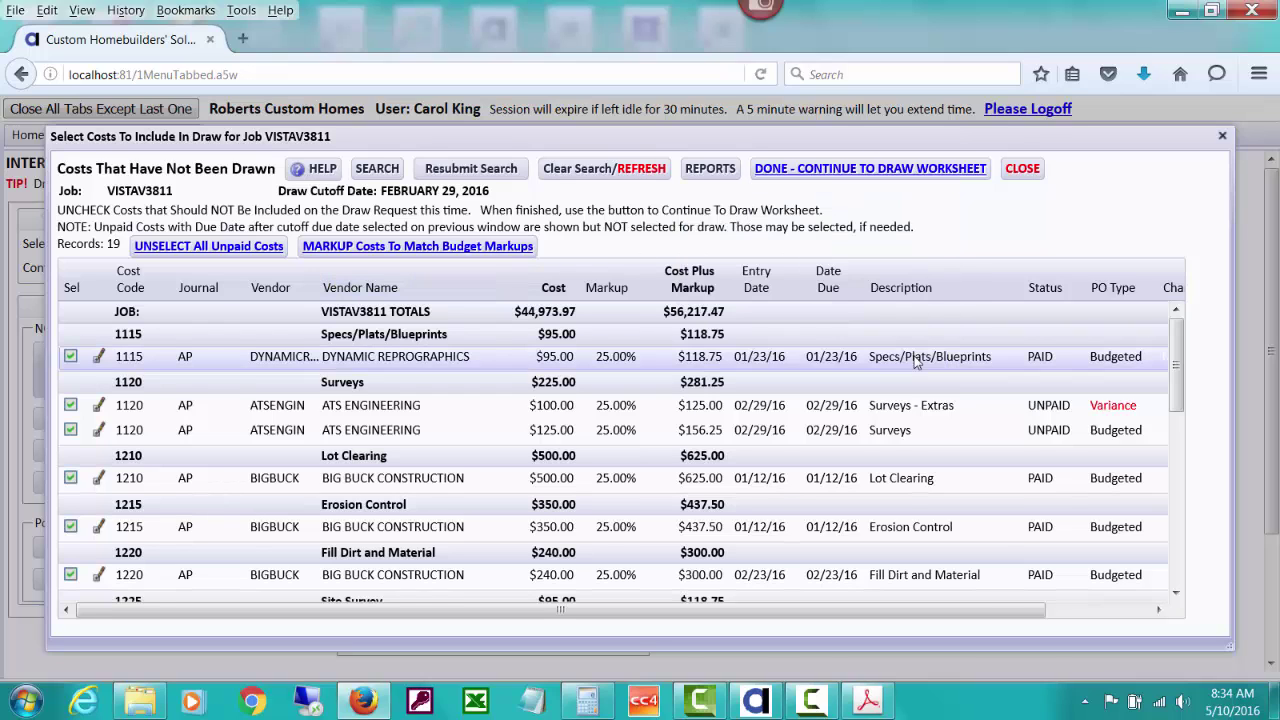
pyautogui.click(866, 172)
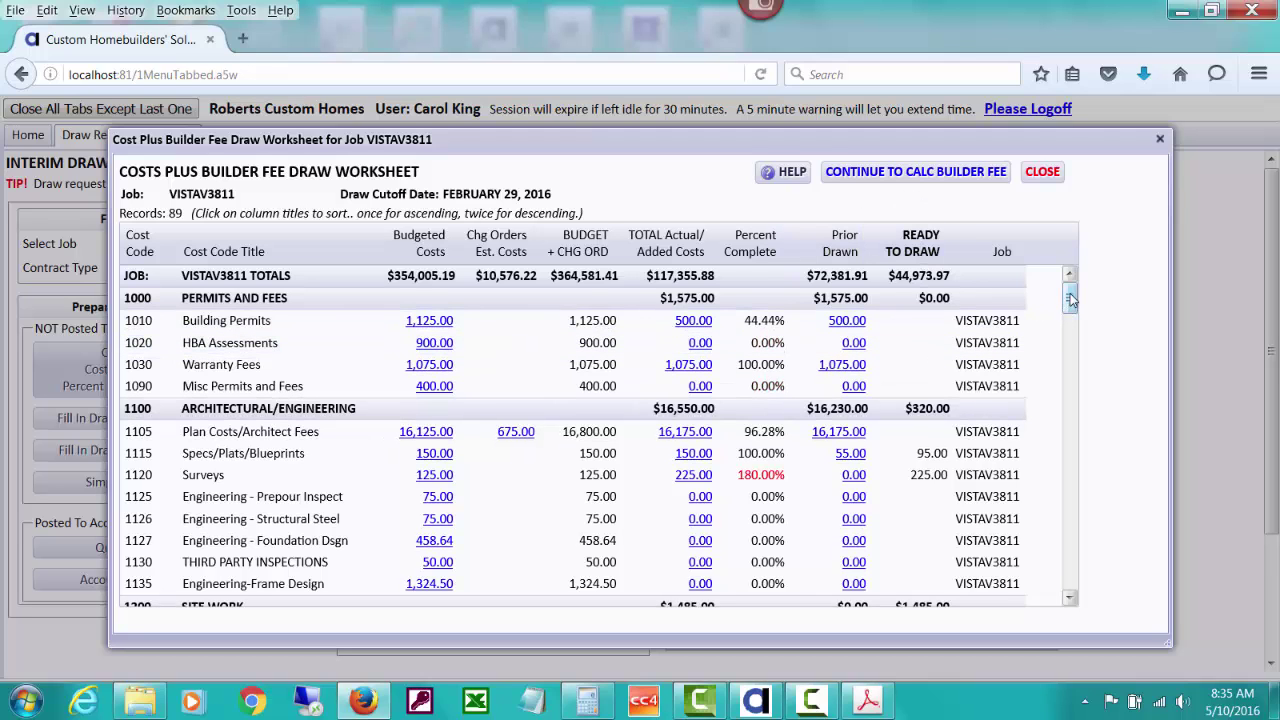
# Review the Draw Costs Detail Report behind the total actual costs of cost code 1115 Specs/Plats/Blueprints, and close it.
pyautogui.moveTo(1070, 297); pyautogui.dragTo(1070, 305)
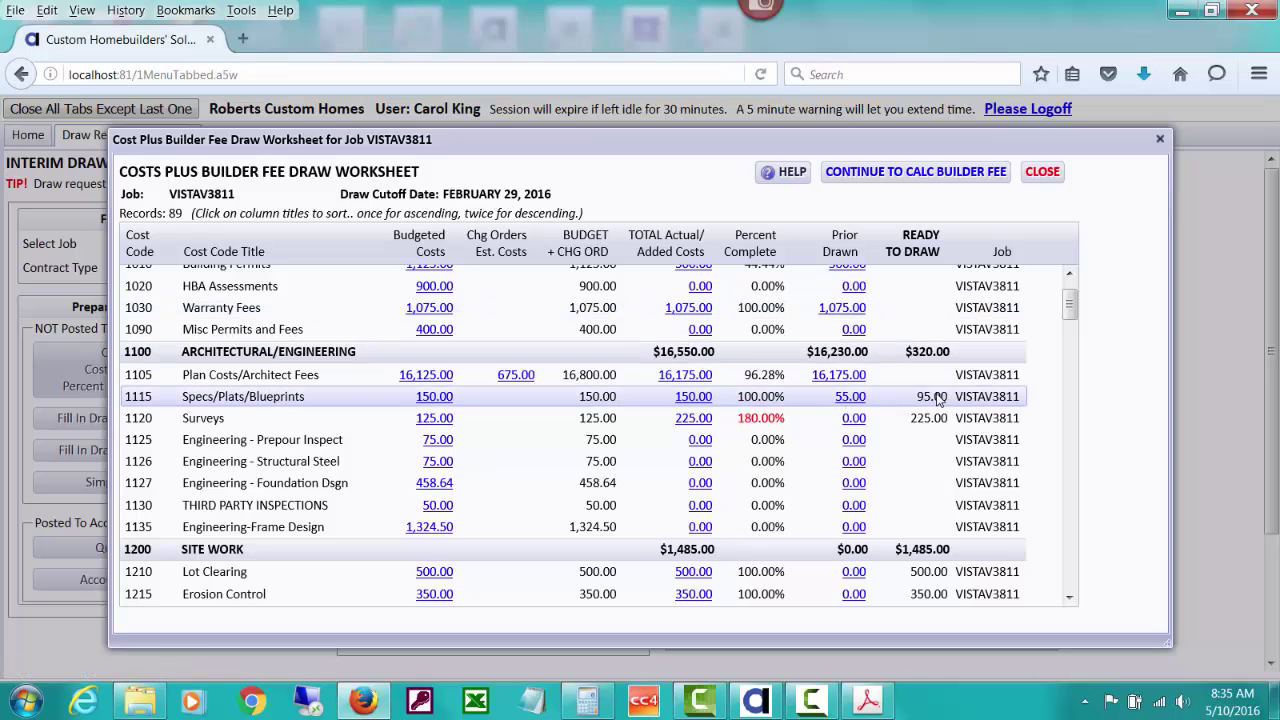
pyautogui.click(682, 401)
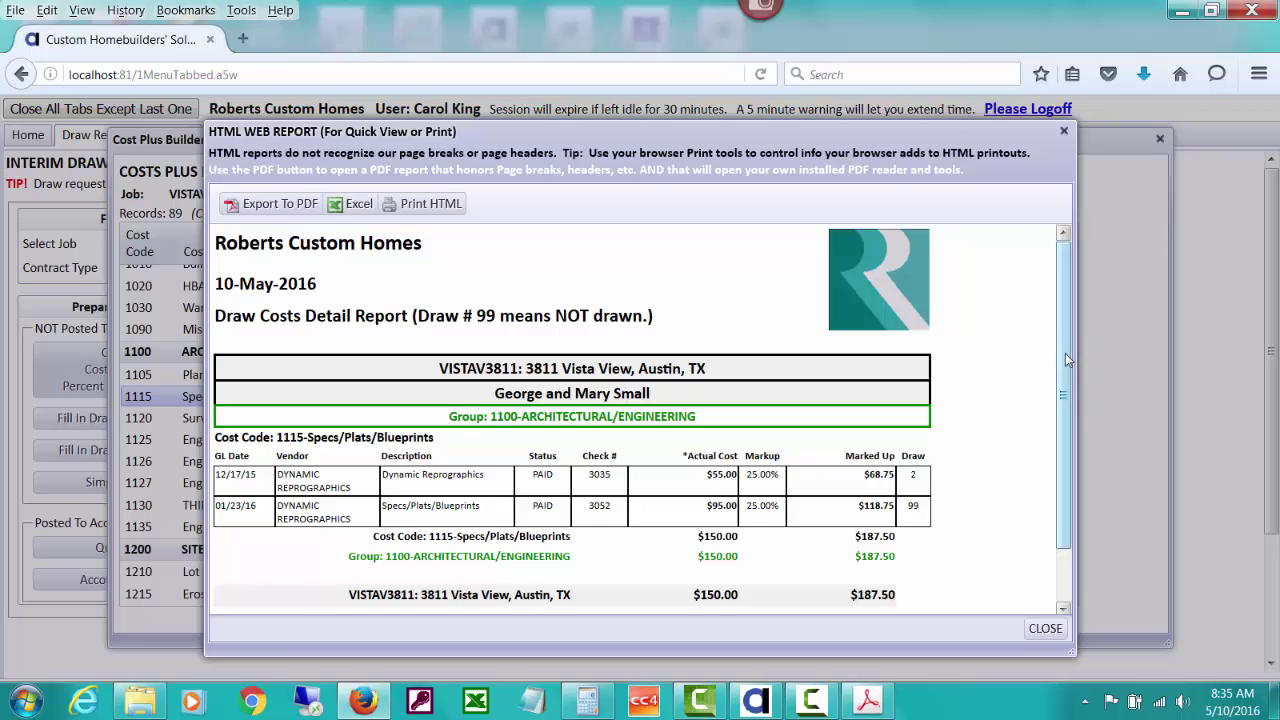
pyautogui.moveTo(1065, 353); pyautogui.dragTo(1058, 530)
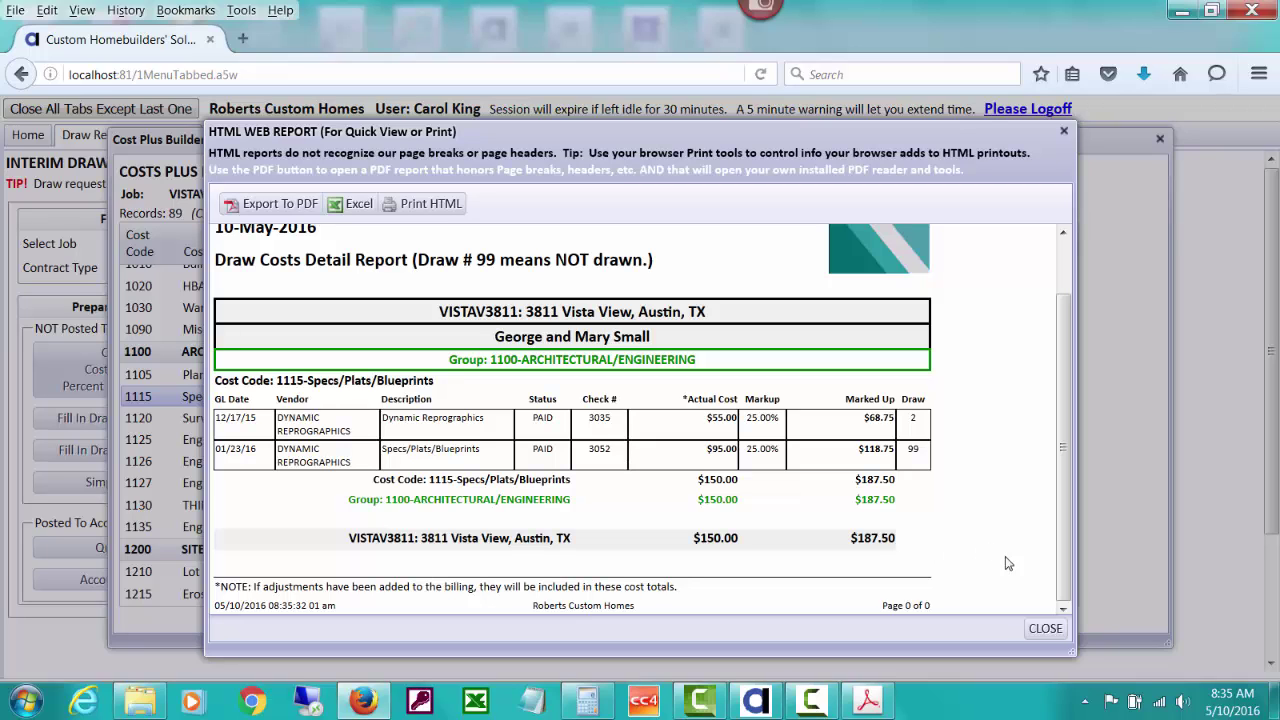
pyautogui.moveTo(1062, 576); pyautogui.dragTo(1053, 520)
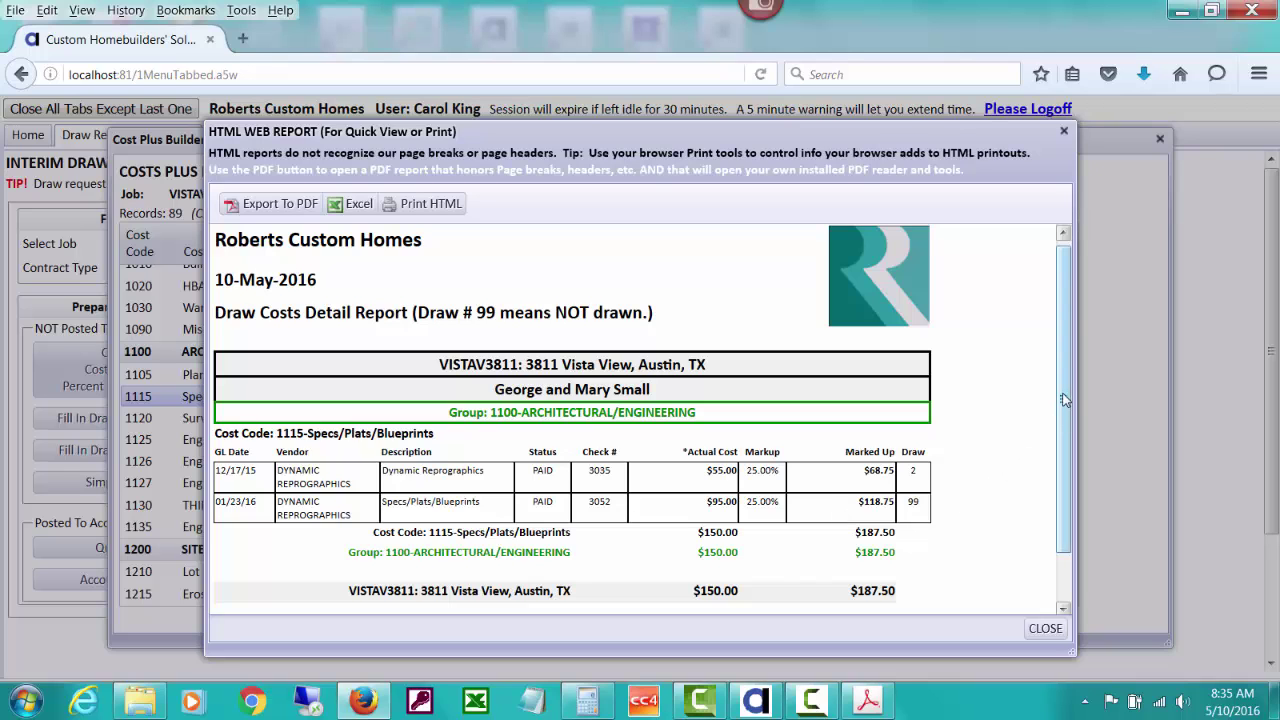
pyautogui.moveTo(1063, 398); pyautogui.dragTo(1065, 453)
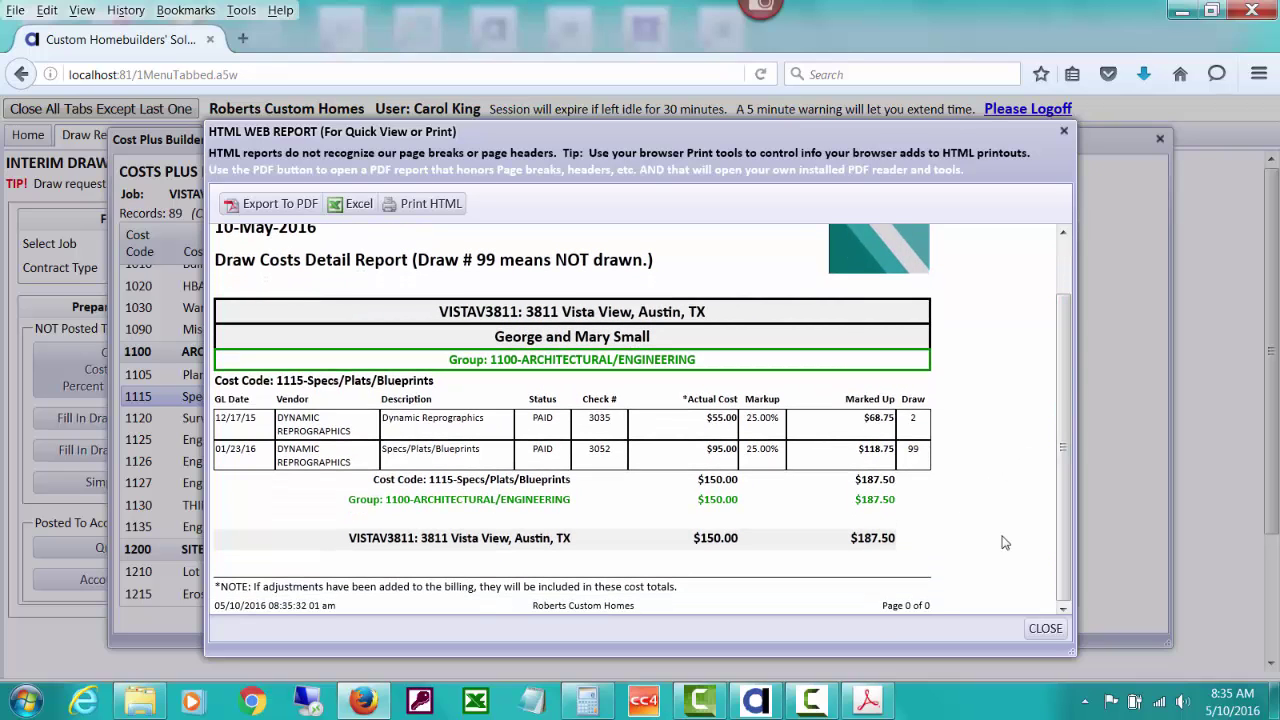
pyautogui.click(1045, 628)
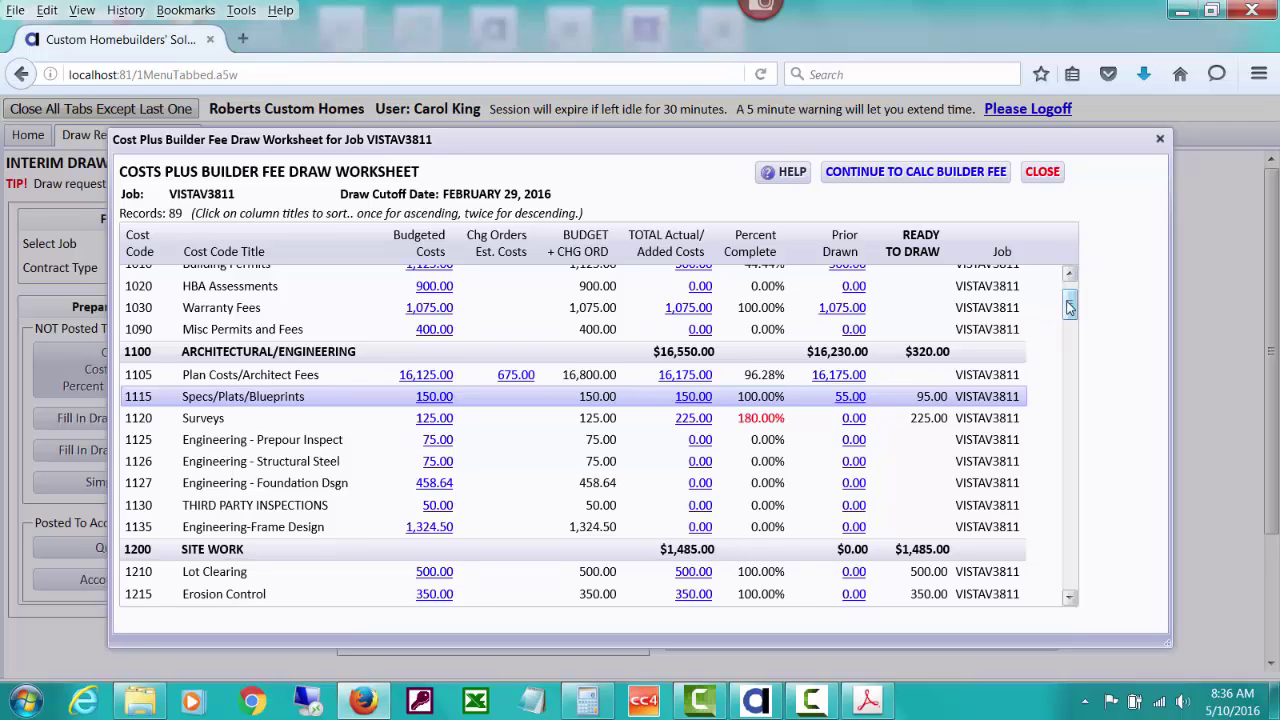
# Apply the calculated builder fee and store the draw request in the cost codes detail style with Revenues/COs Reports.
pyautogui.moveTo(1070, 309); pyautogui.dragTo(1070, 312)
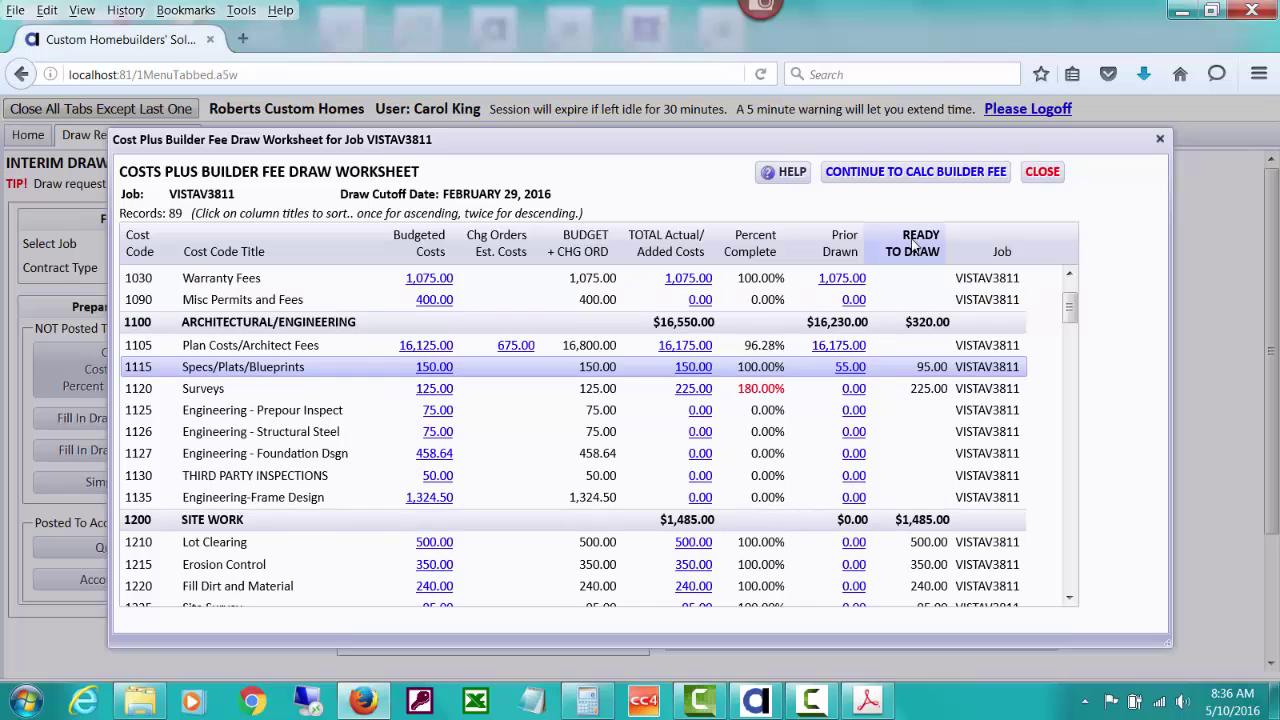
pyautogui.click(912, 175)
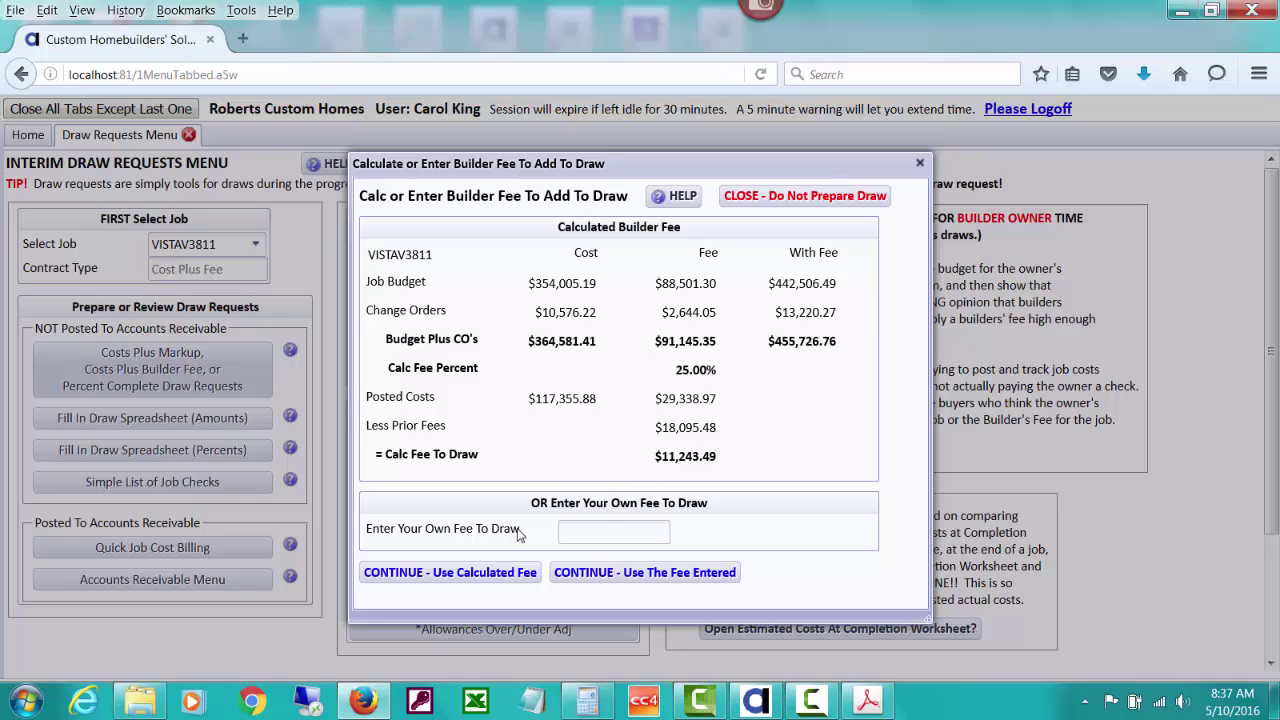
pyautogui.click(483, 571)
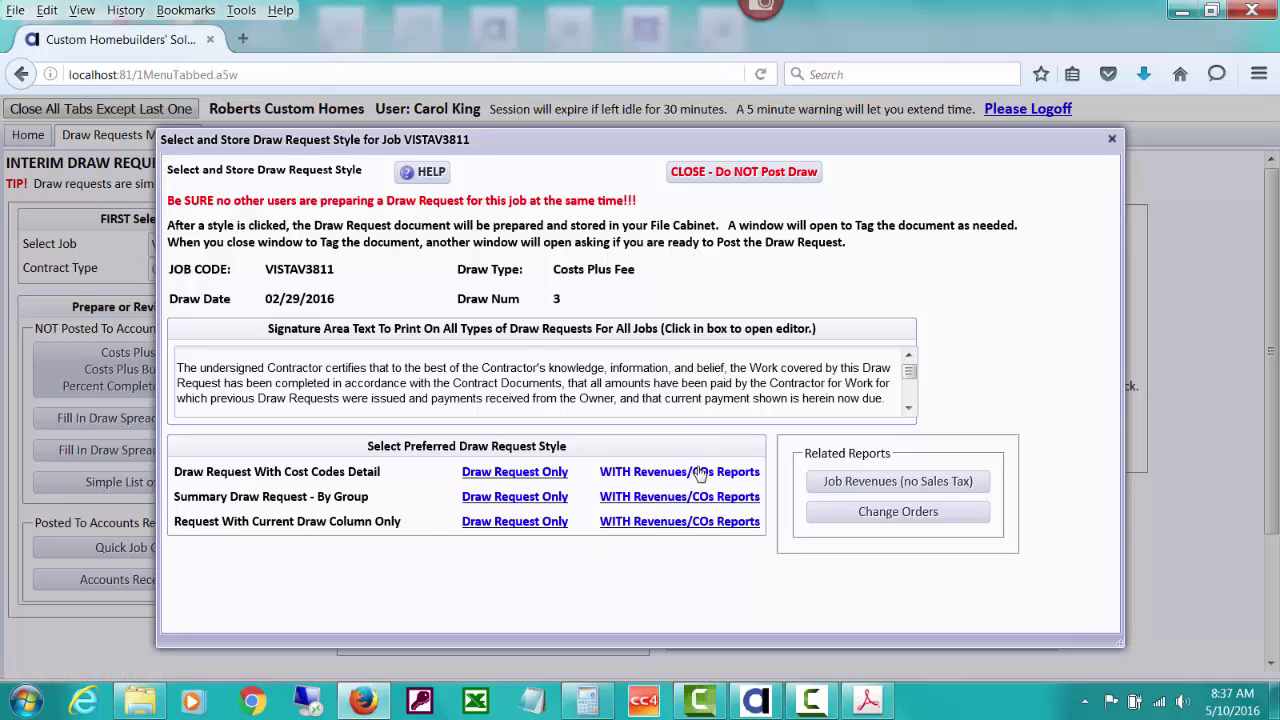
pyautogui.click(727, 479)
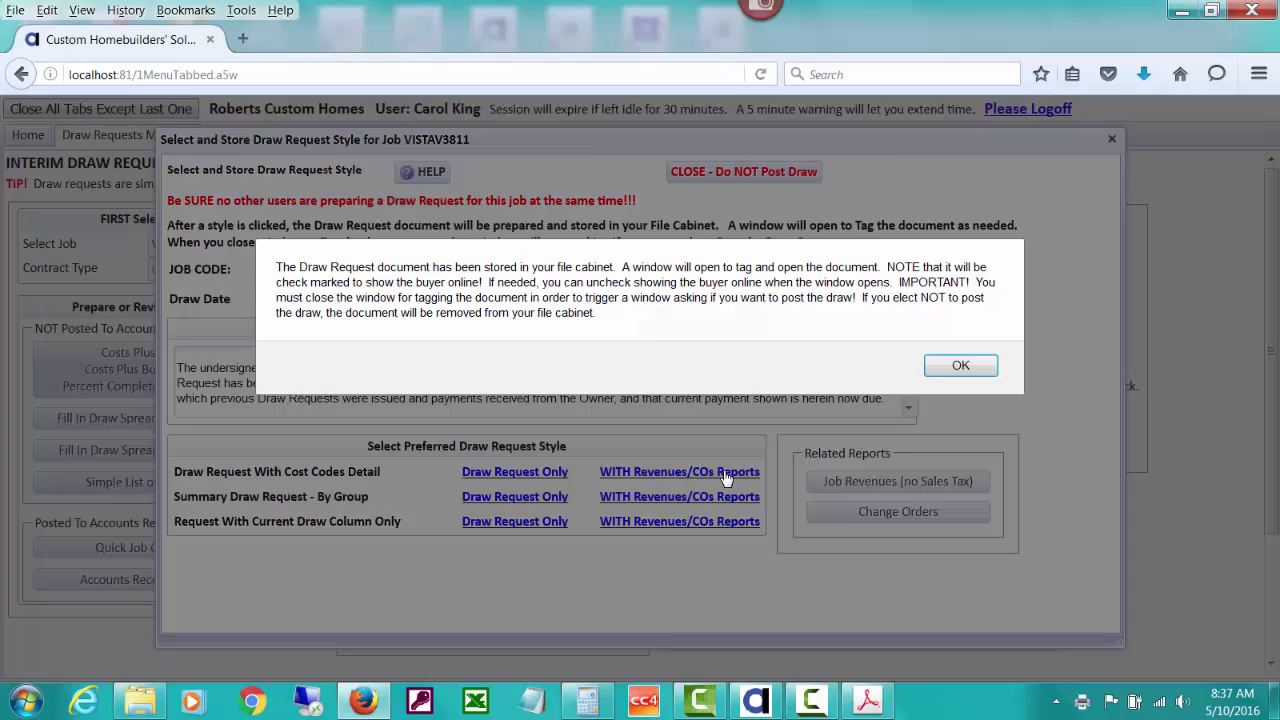
pyautogui.click(960, 366)
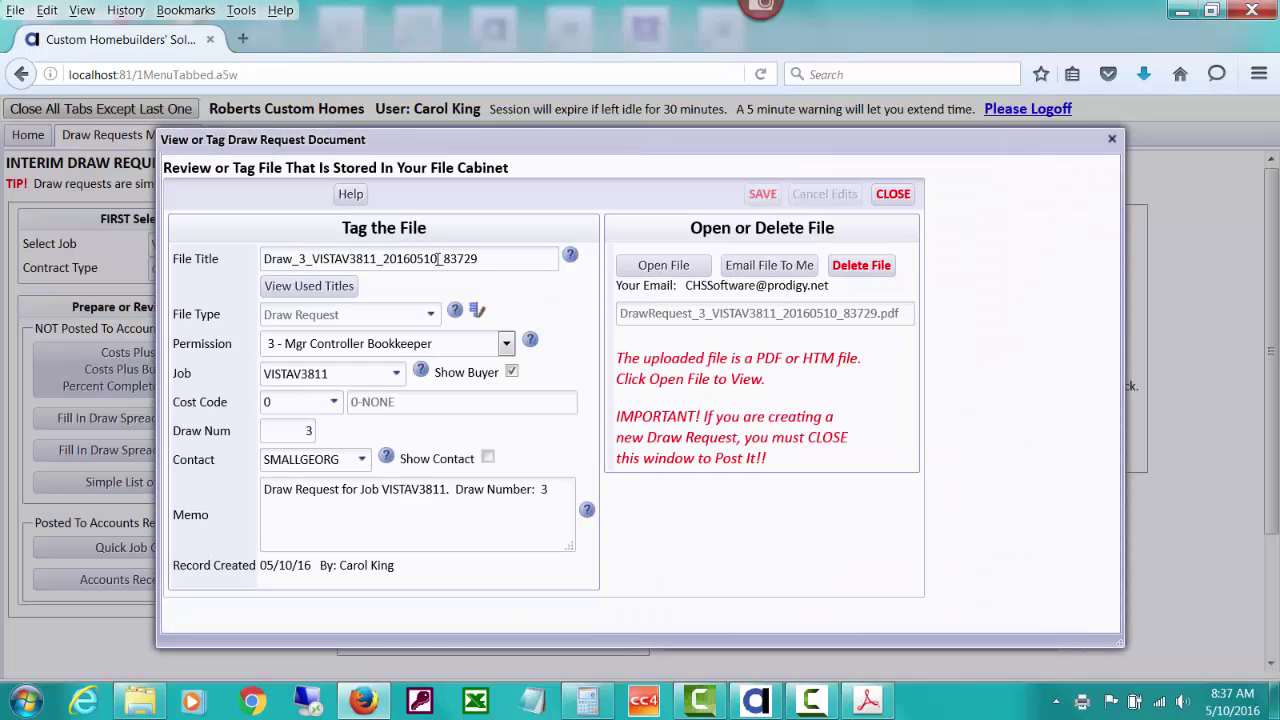
# Shorten the draw request document's file title to Draw_3_VISTAV3811_20160510 and save it.
pyautogui.doubleClick(435, 258)
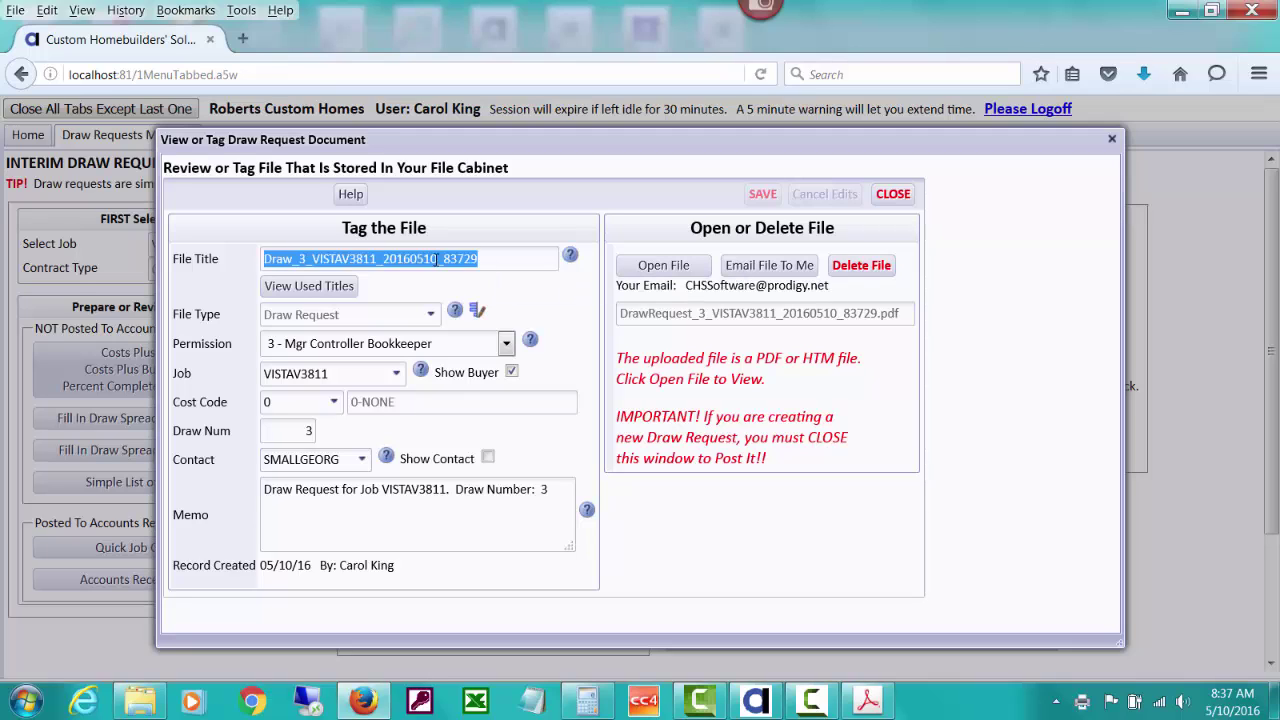
pyautogui.moveTo(437, 258); pyautogui.dragTo(493, 262)
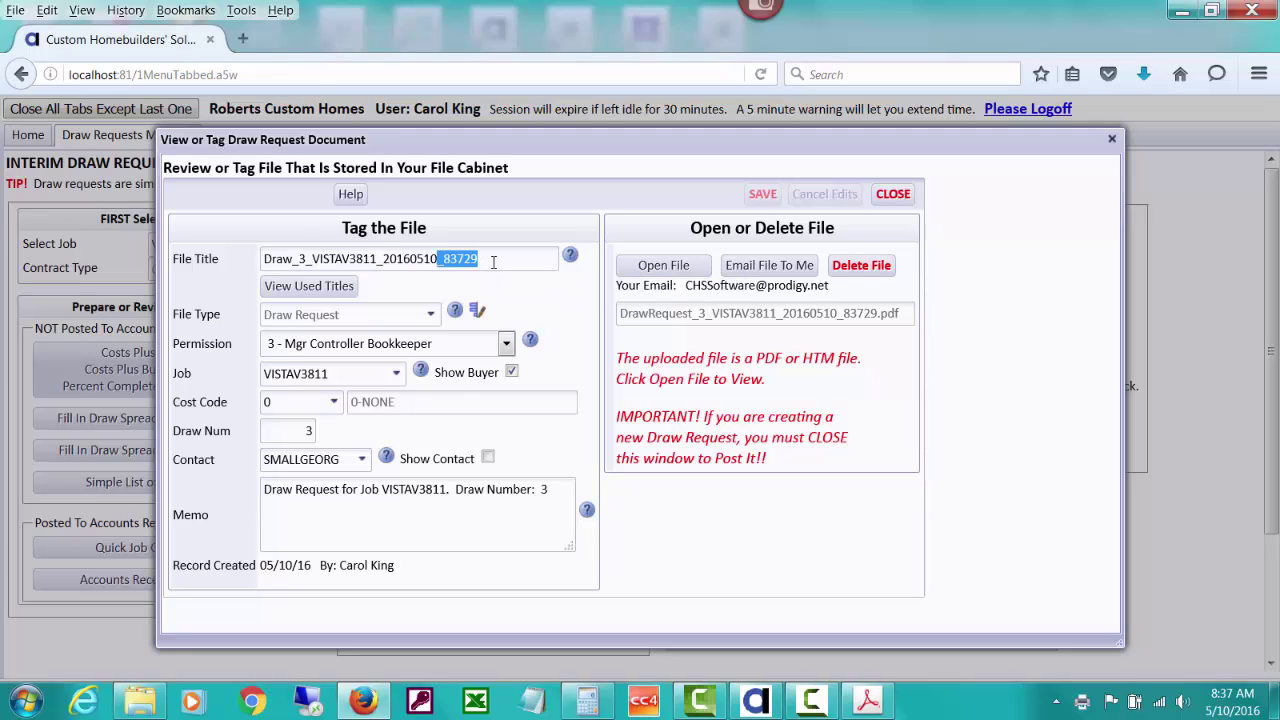
pyautogui.press('Delete')
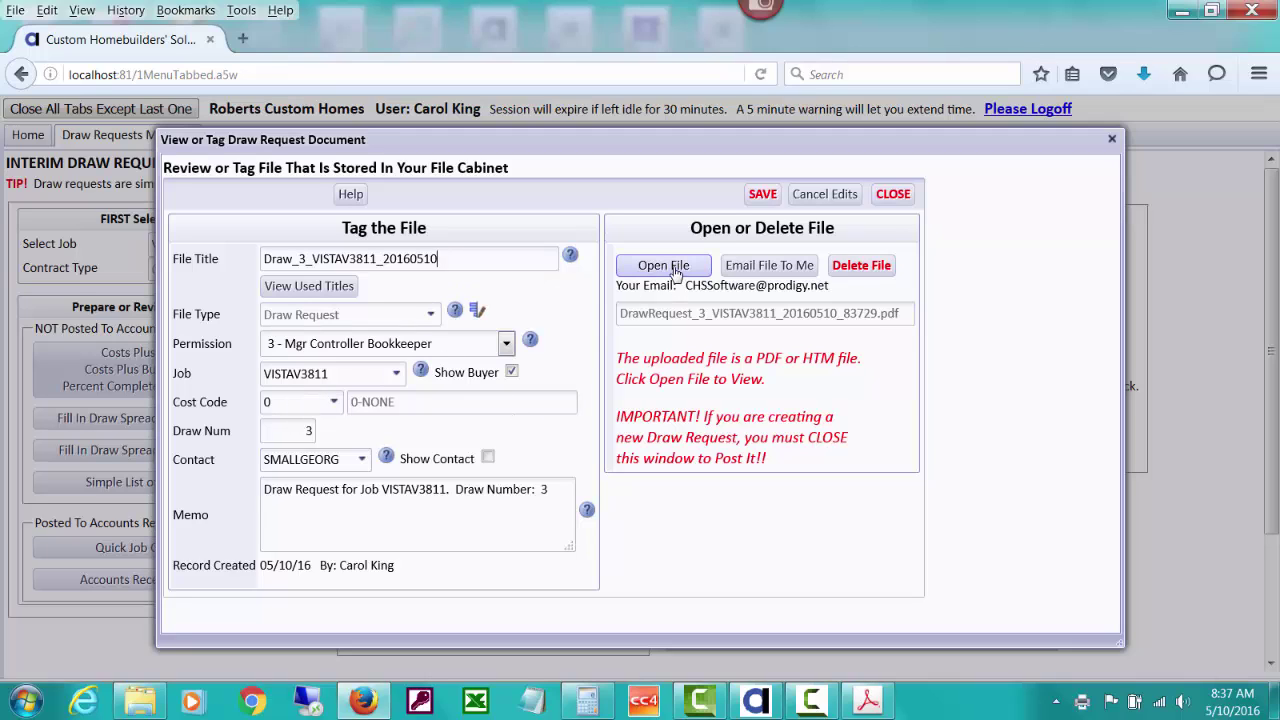
pyautogui.click(757, 197)
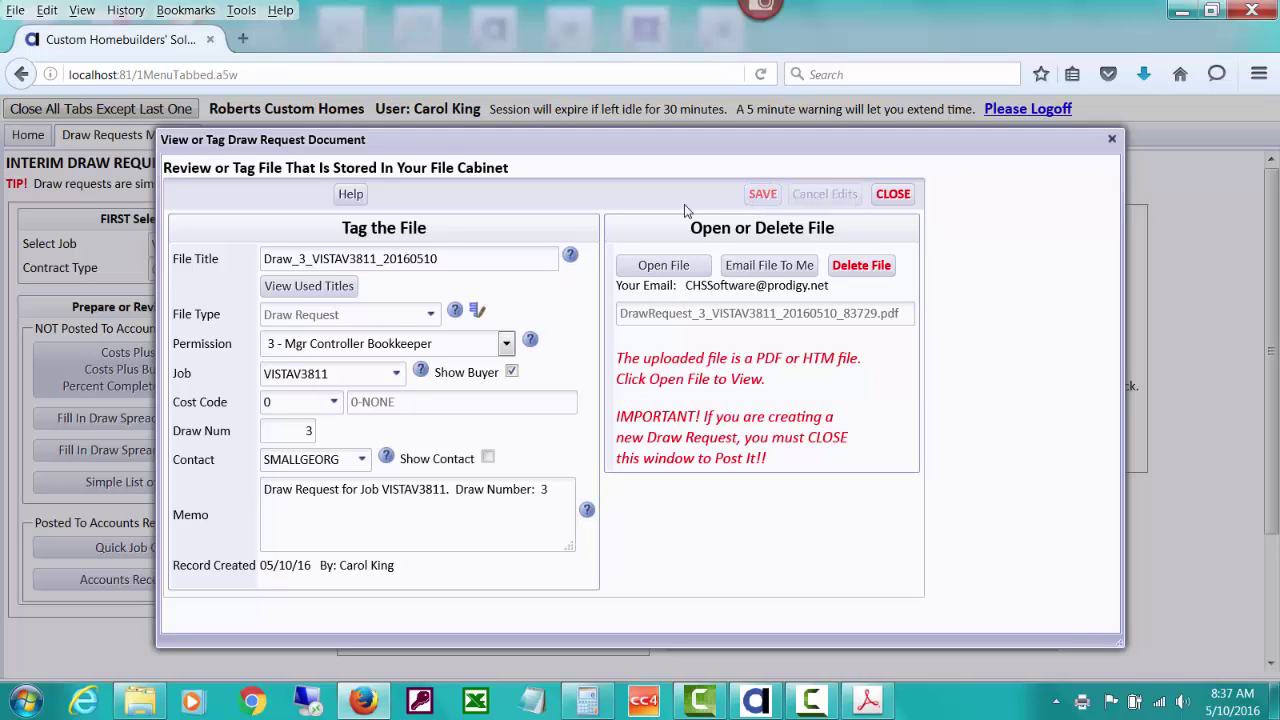
# Open the stored draw request 3 document for viewing.
pyautogui.click(677, 266)
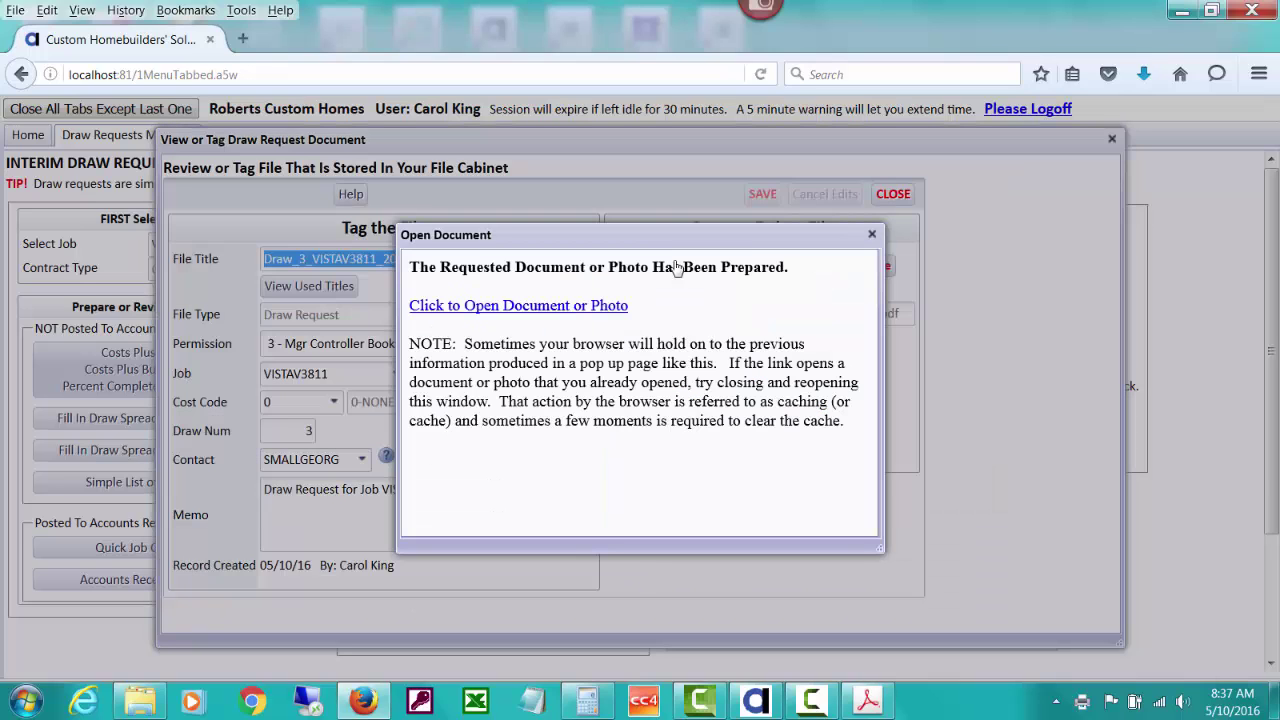
pyautogui.click(574, 306)
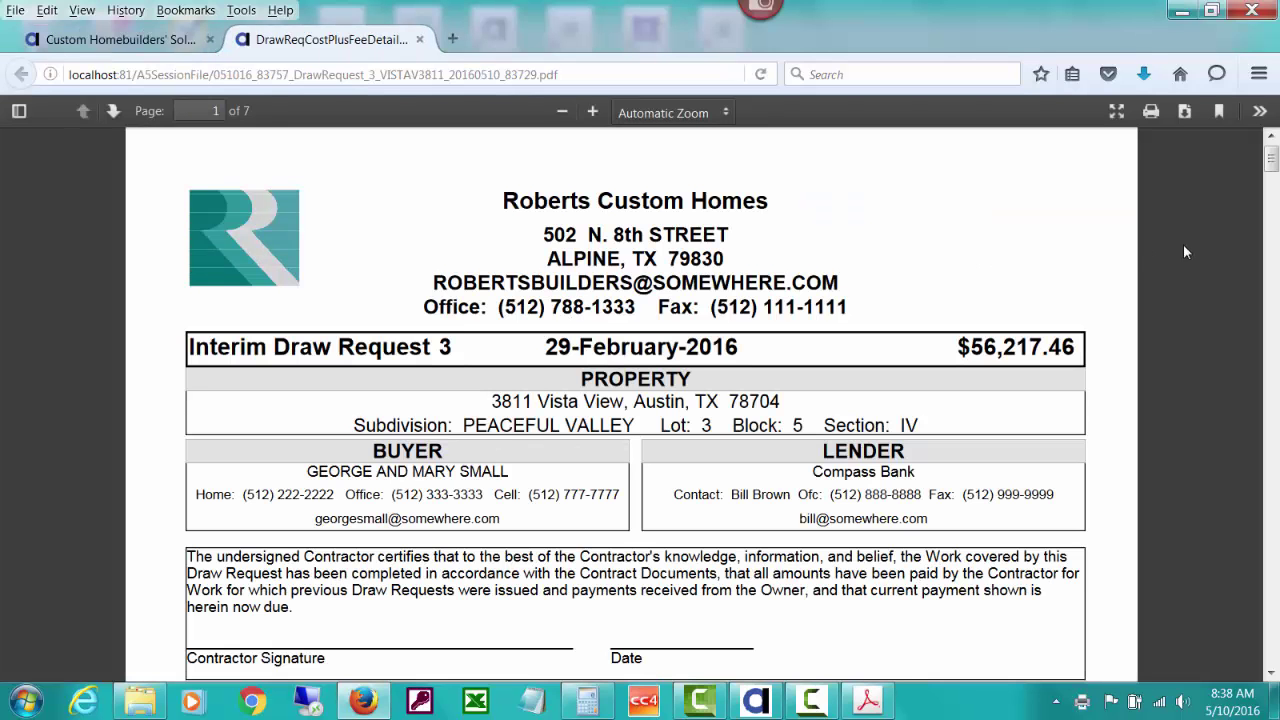
# Examine draw request 3's cover page, its cost code breakdown, and the totals, builder fee and grand totals.
pyautogui.scroll(-3, 1273, 168)
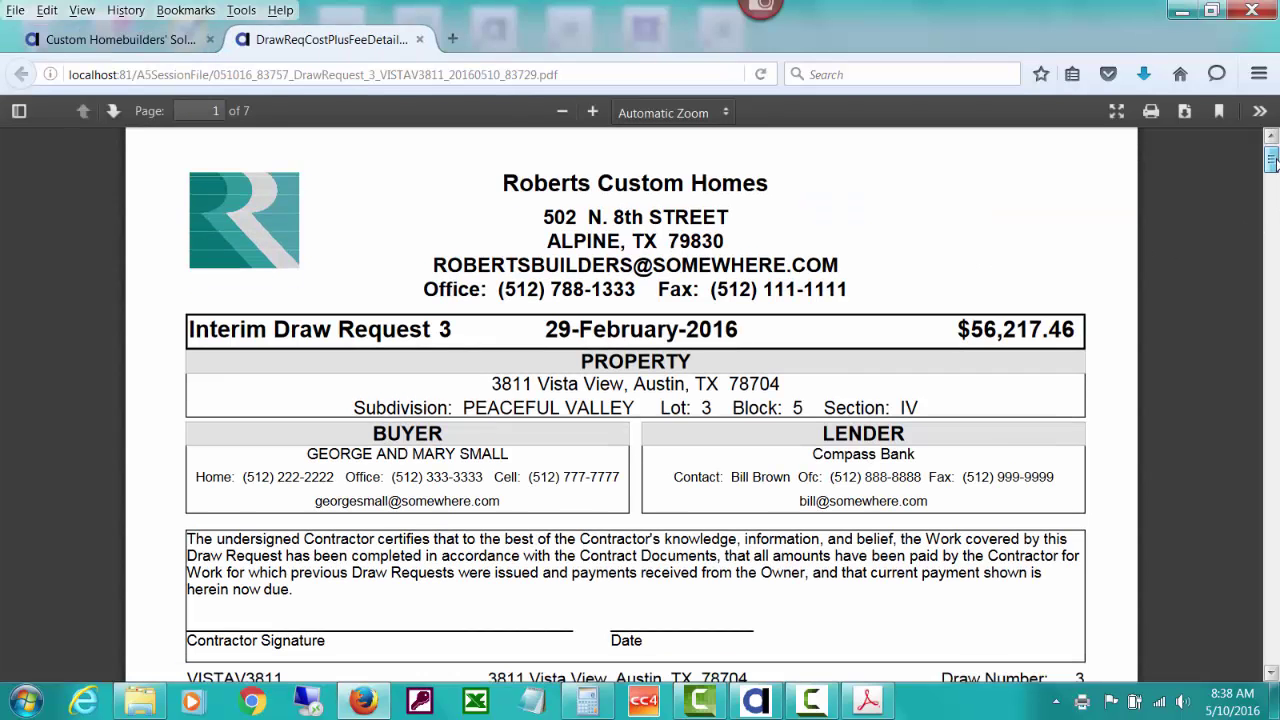
pyautogui.moveTo(1273, 168); pyautogui.dragTo(1273, 193)
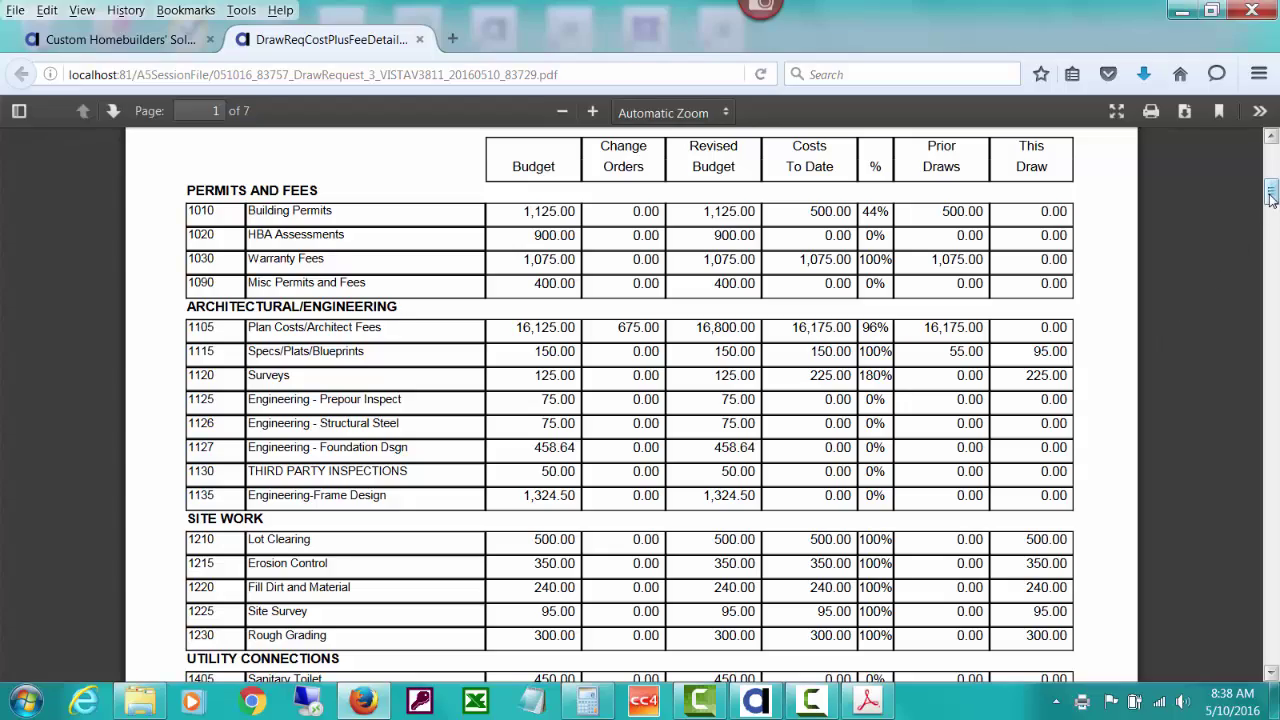
pyautogui.moveTo(1271, 190); pyautogui.dragTo(1271, 394)
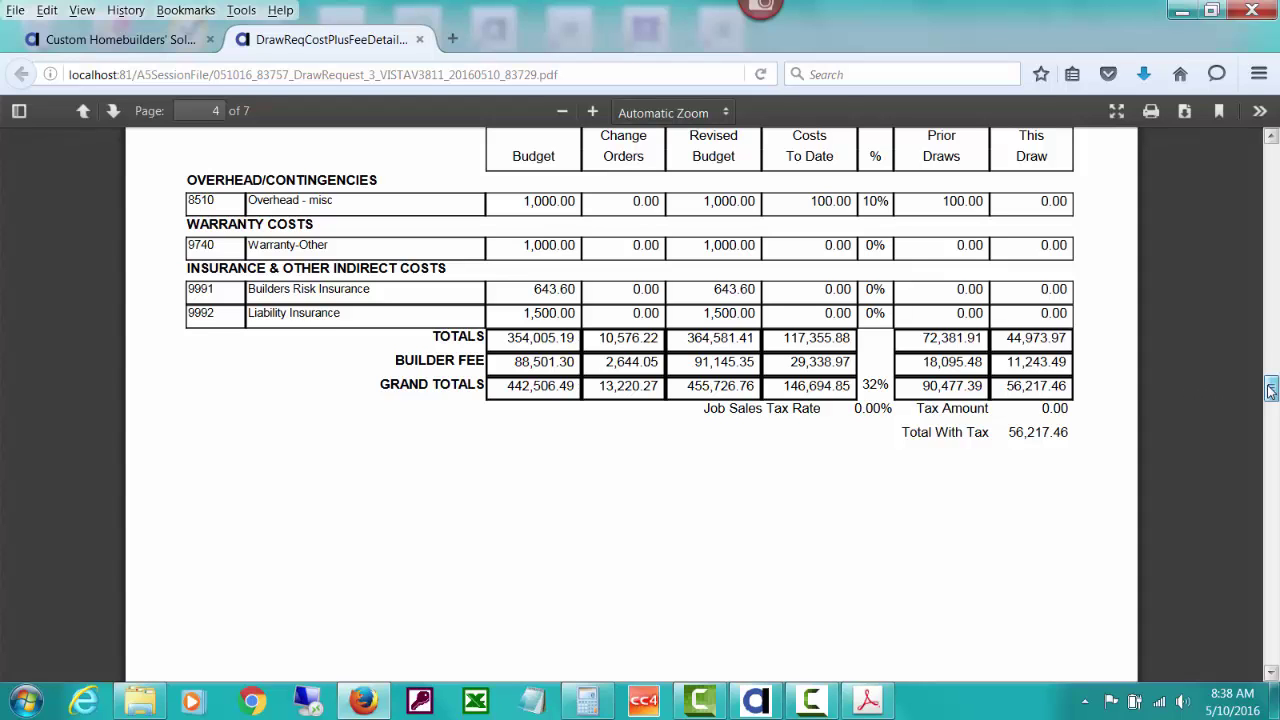
# Compare the earned balance due summary with the grand totals in draw request 3, and close the document and its Open Document window.
pyautogui.moveTo(1270, 390); pyautogui.dragTo(1268, 454)
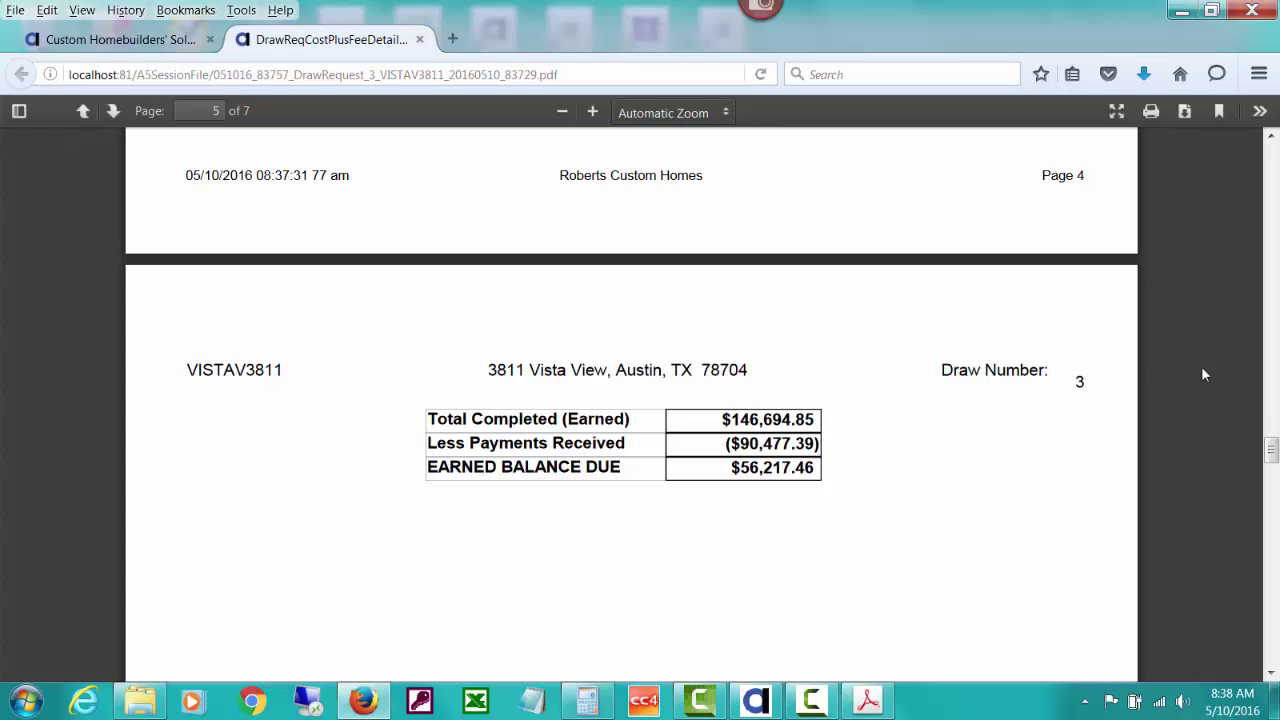
pyautogui.moveTo(1270, 450); pyautogui.dragTo(1271, 378)
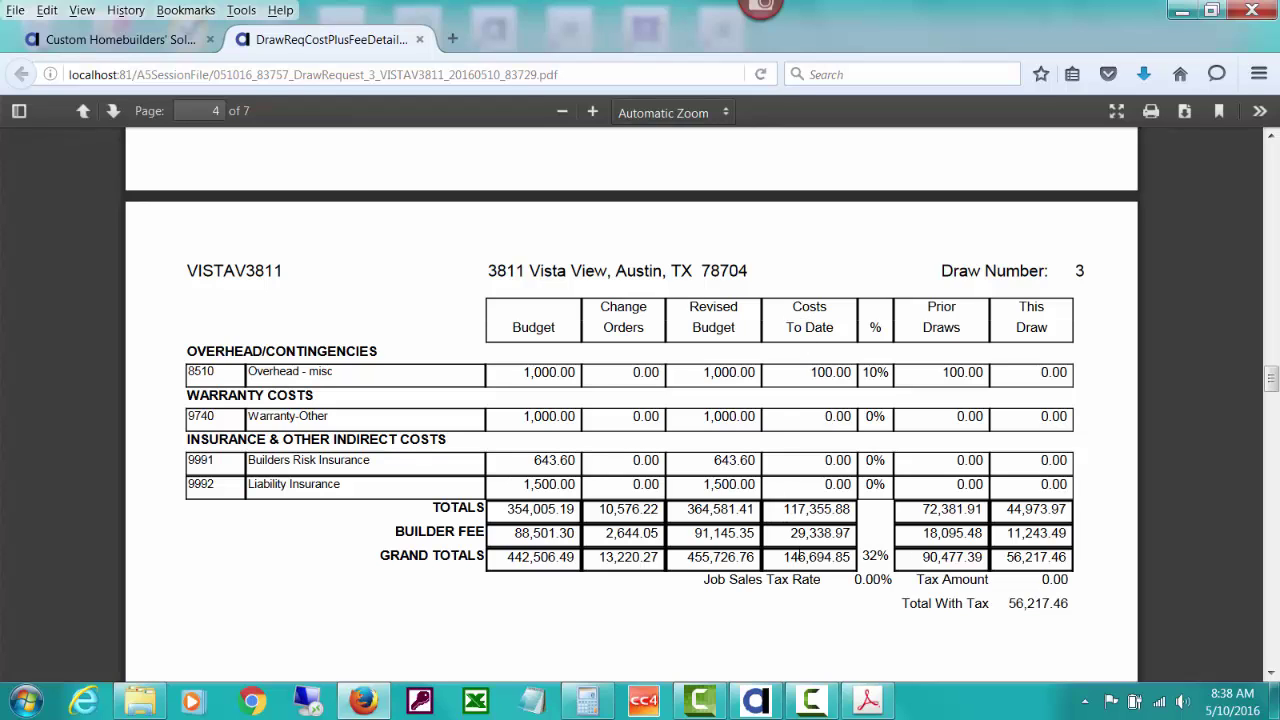
pyautogui.moveTo(1271, 378); pyautogui.dragTo(1272, 456)
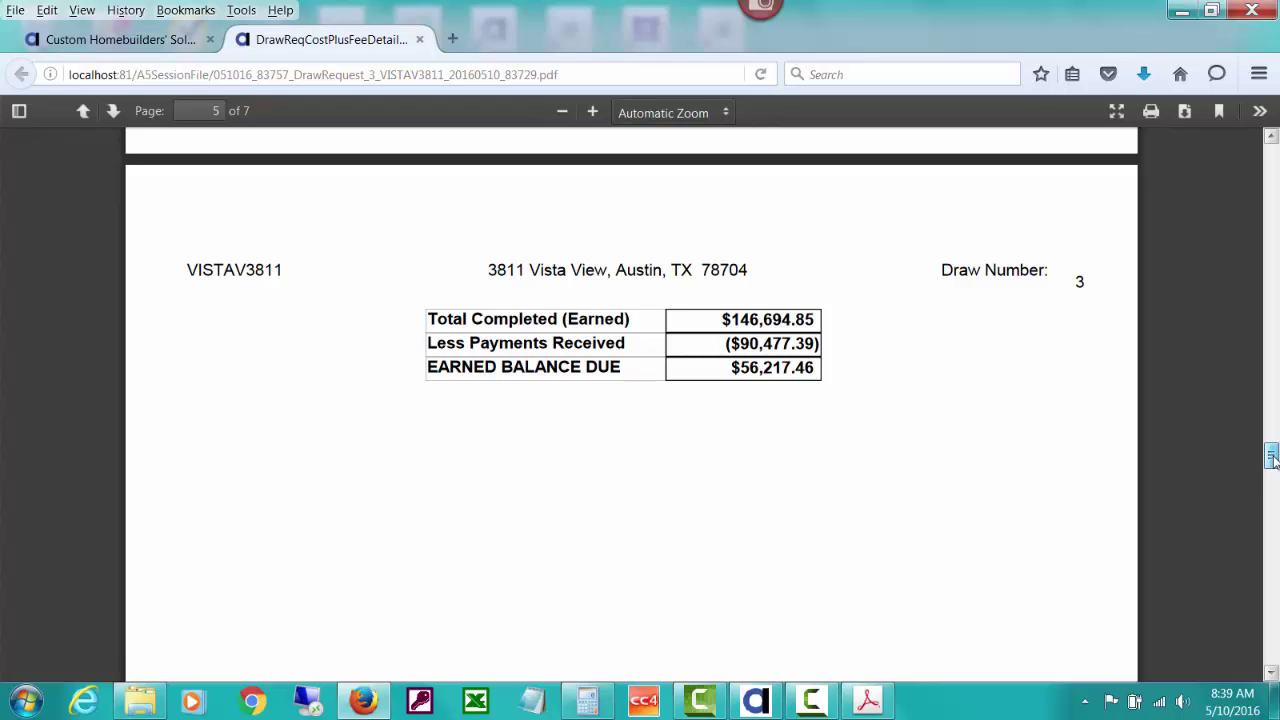
pyautogui.moveTo(1272, 456); pyautogui.dragTo(1274, 451)
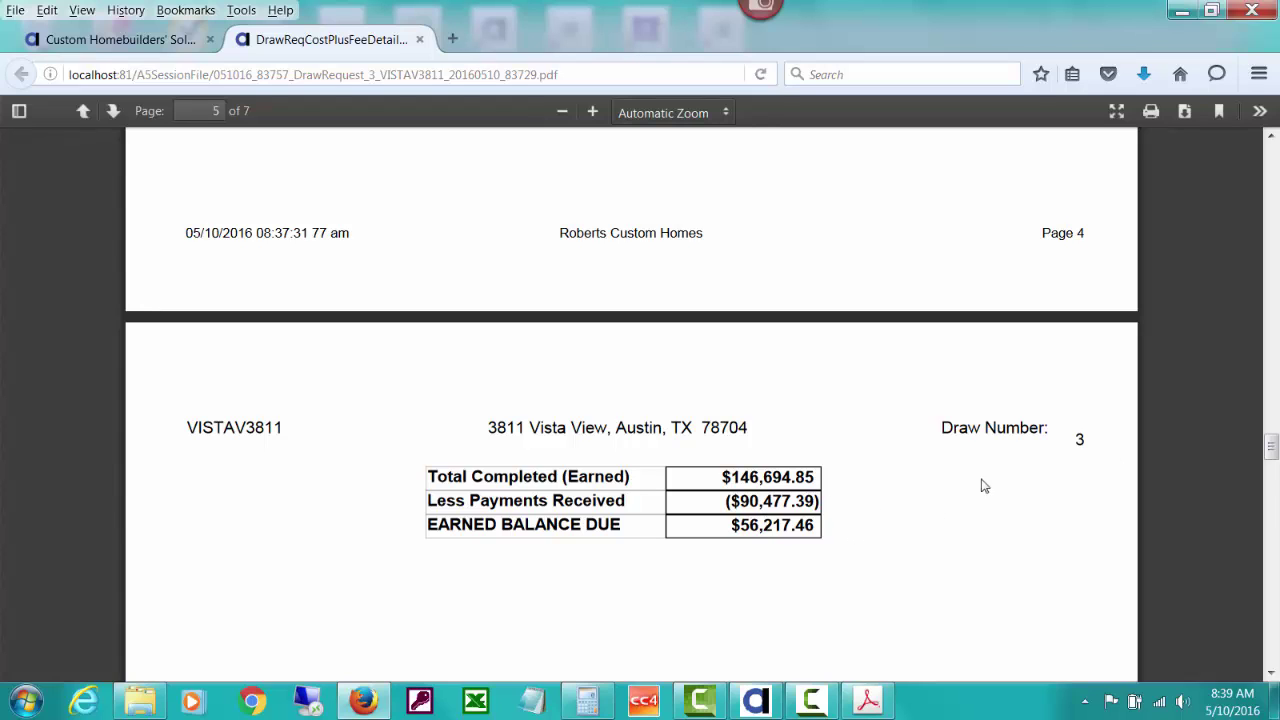
pyautogui.moveTo(1272, 456)
pyautogui.mouseDown()
pyautogui.moveTo(1259, 401)
pyautogui.moveTo(1266, 452)
pyautogui.mouseUp()
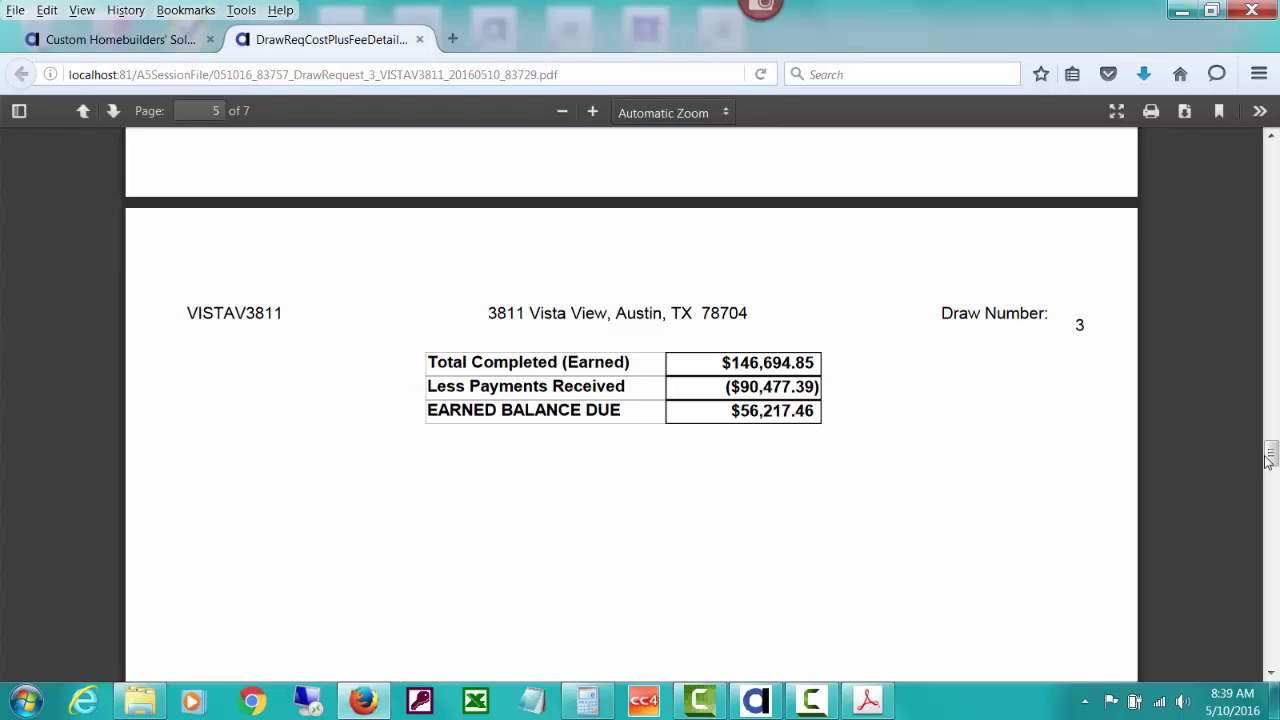
pyautogui.moveTo(1272, 455); pyautogui.dragTo(1257, 343)
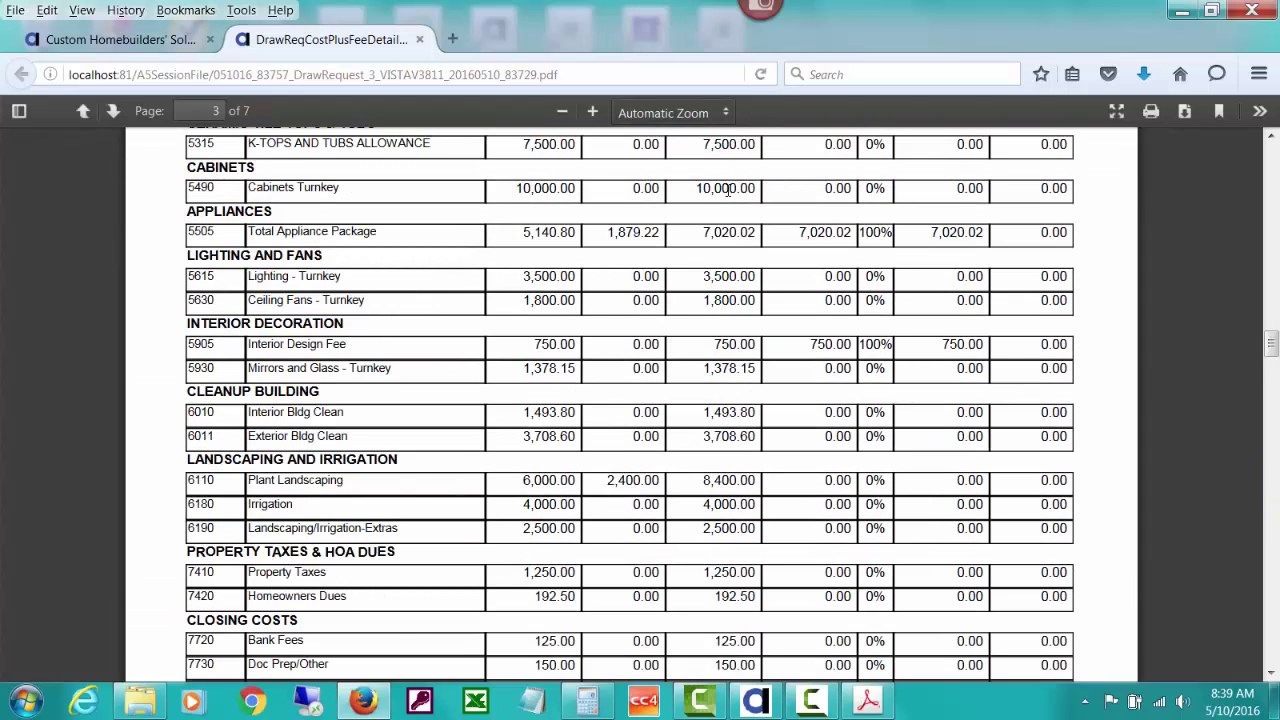
pyautogui.click(419, 40)
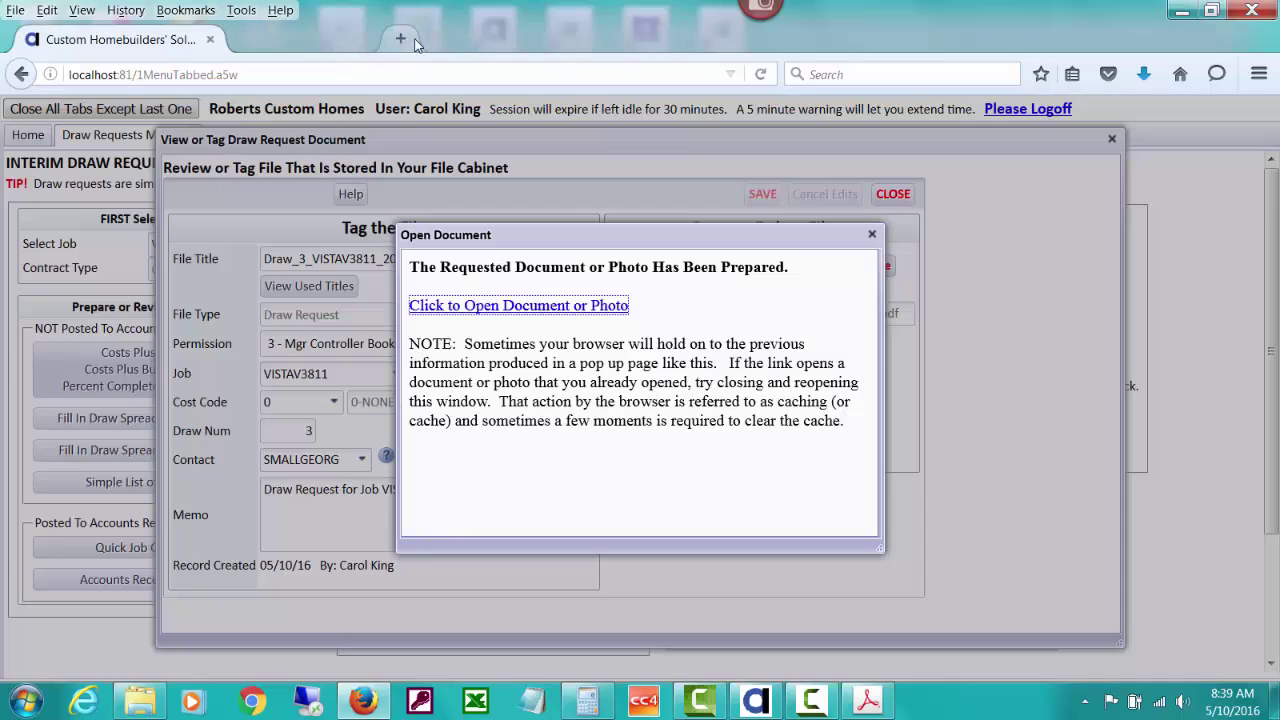
pyautogui.click(871, 236)
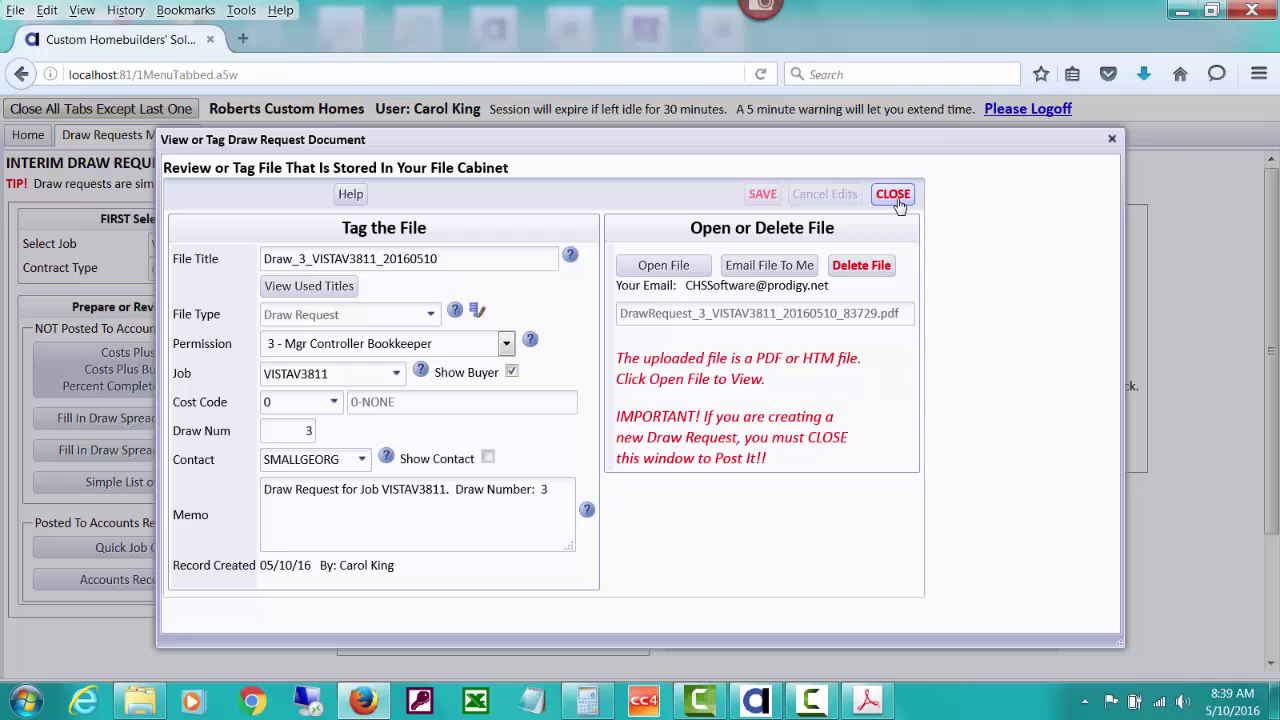
# Close the draw request's file tagging window and post draw 3 for job VISTAV3811 to prior drawn status.
pyautogui.click(893, 196)
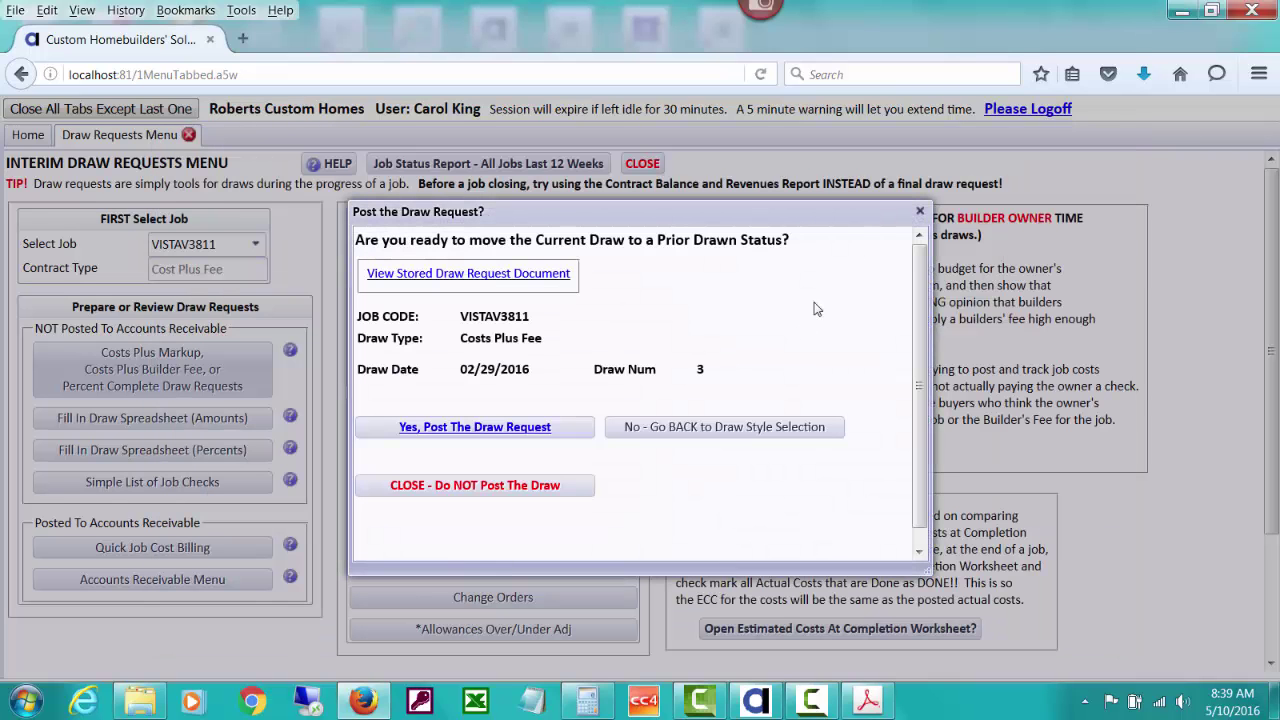
pyautogui.click(564, 428)
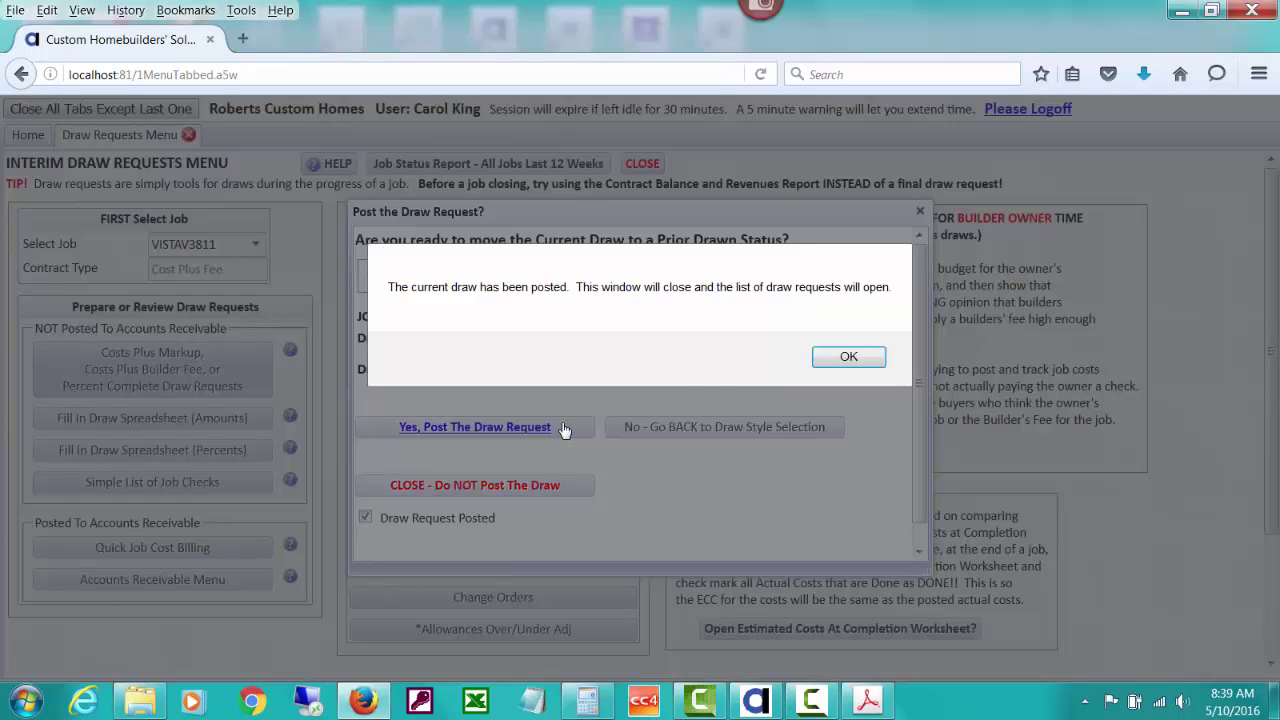
pyautogui.click(836, 361)
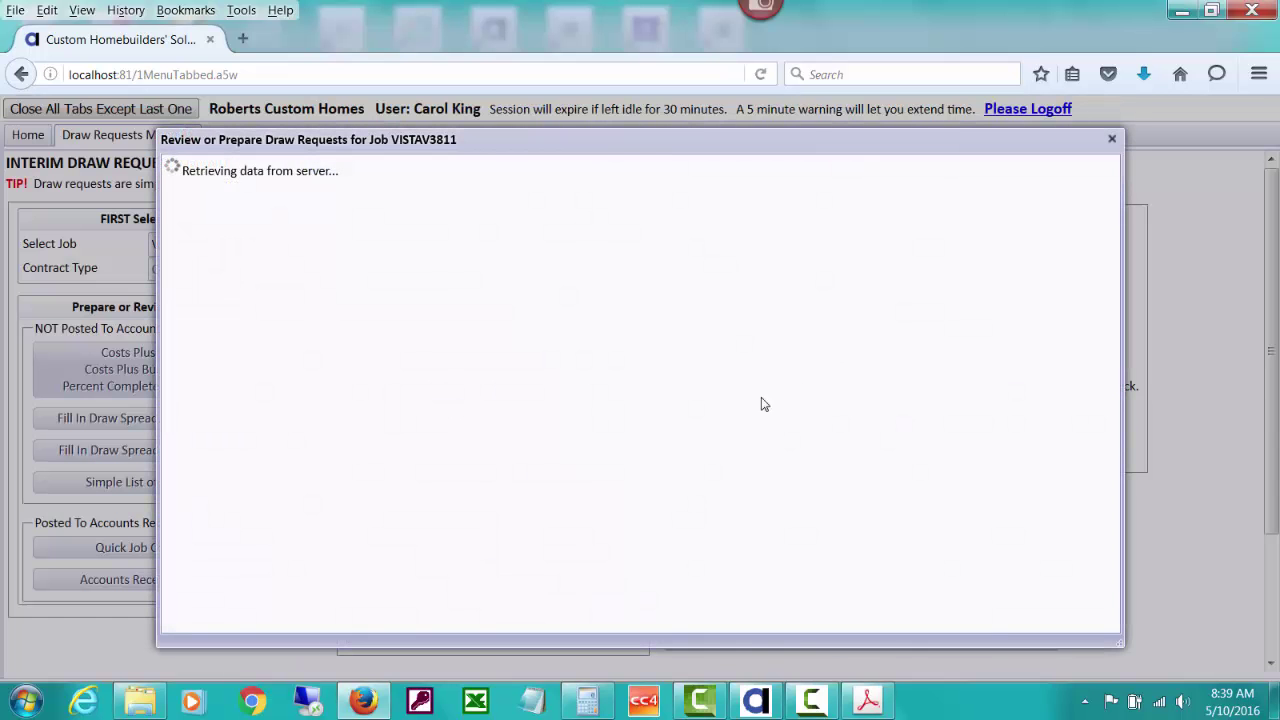